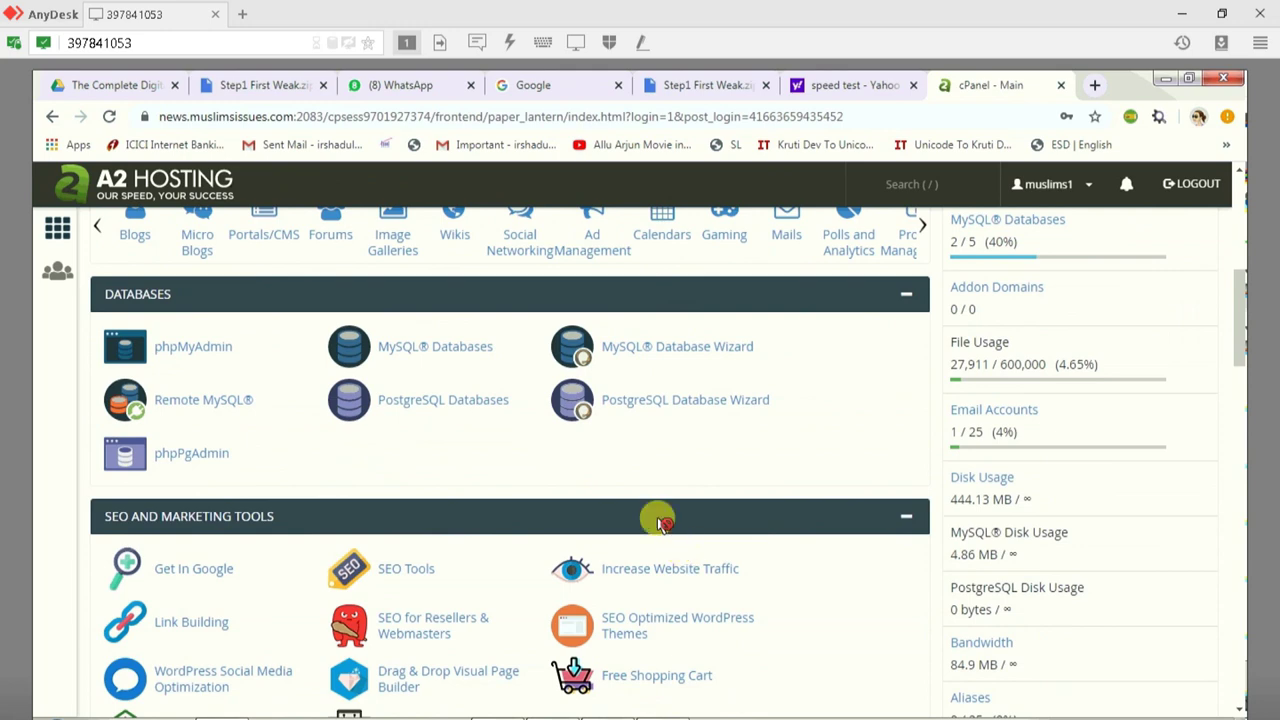
Step: Scroll to the Domains section and open cPanel's Subdomains page
scroll(400, 560, "down", 3)
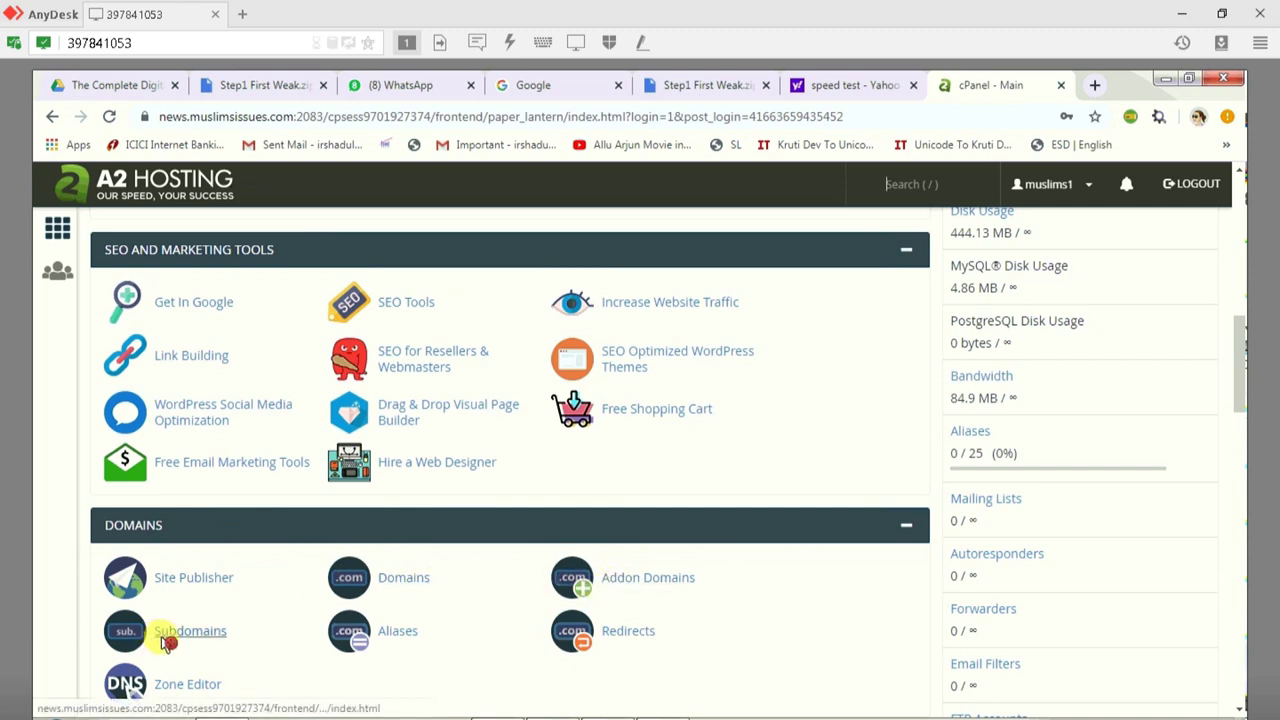
left_click(166, 641)
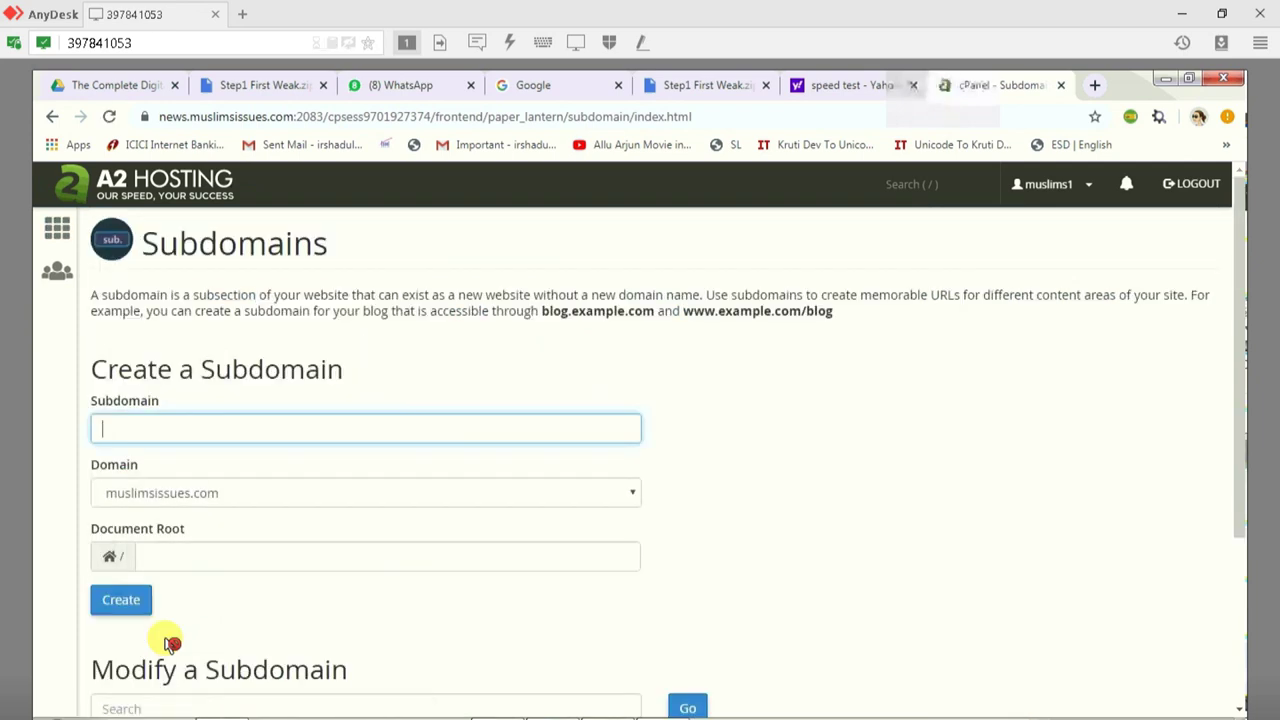
Step: Enter shaheen as the subdomain so its document root auto-fills, then review the existing demo and news subdomains
scroll(390, 565, "down", 2)
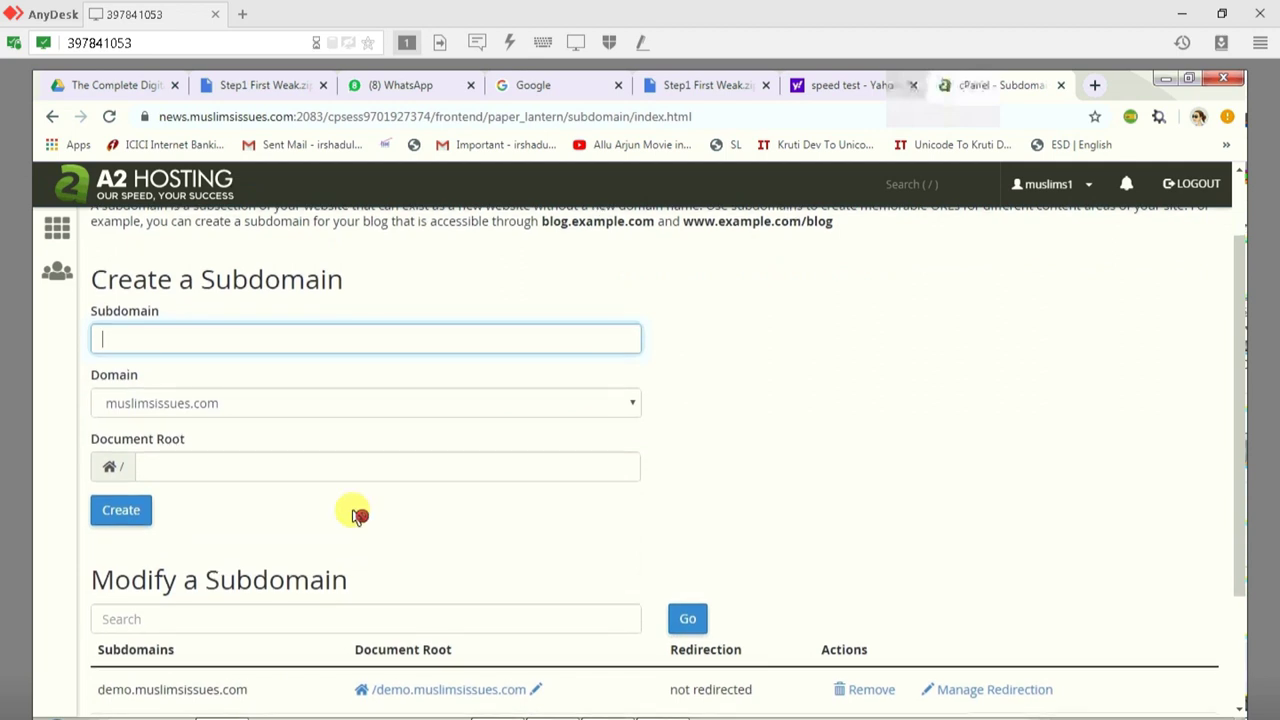
scroll(358, 515, "up", 2)
type("shaheen")
left_click(842, 502)
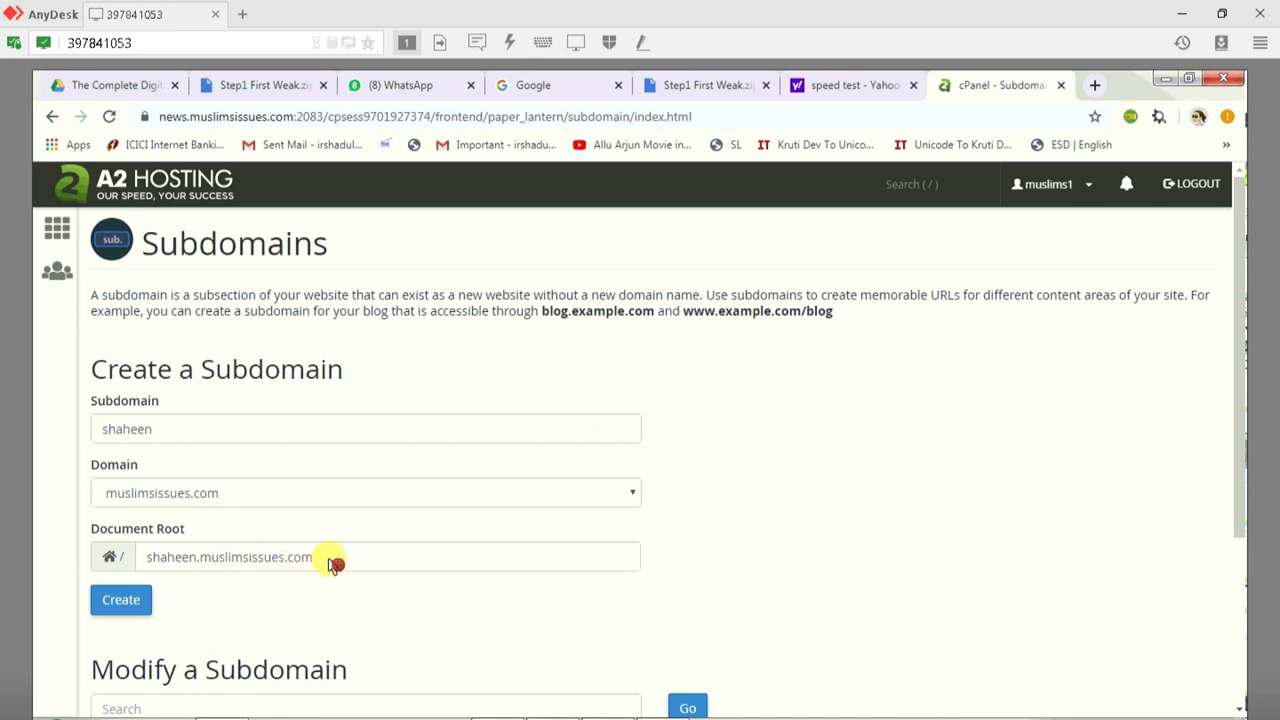
scroll(795, 541, "down", 1)
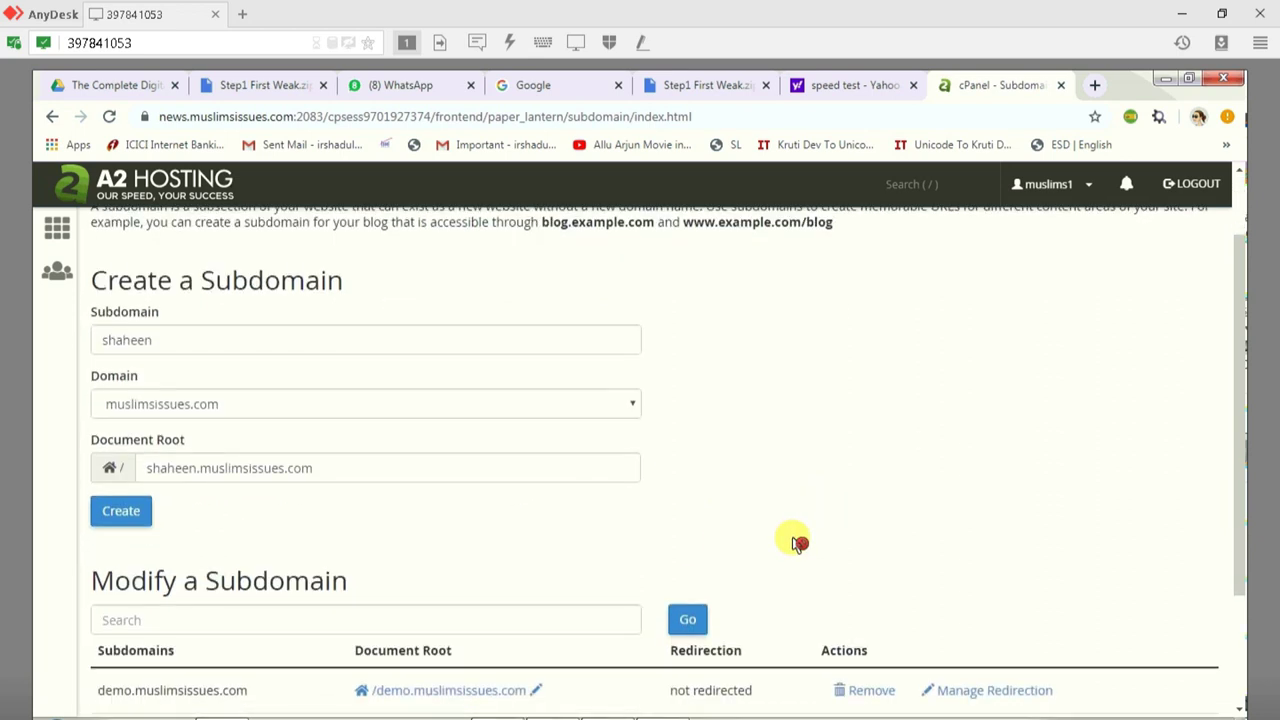
scroll(797, 541, "down", 1)
scroll(797, 541, "down", 1)
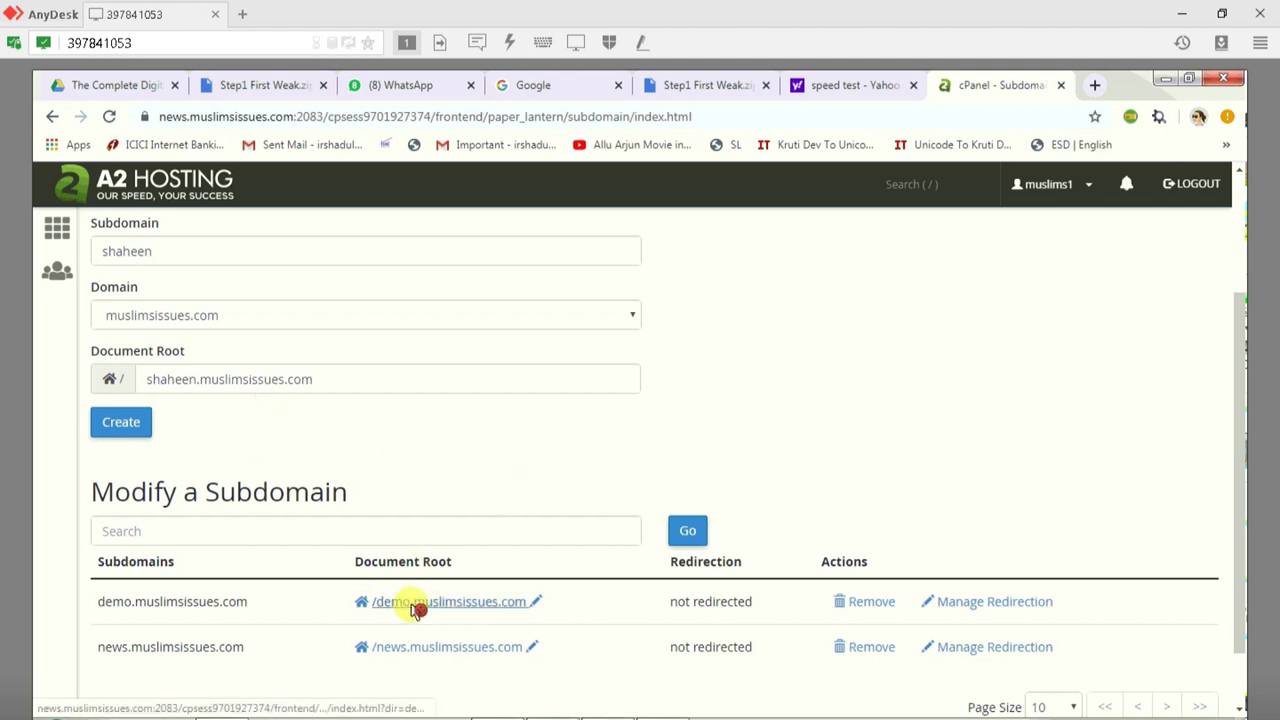
scroll(114, 391, "up", 2)
Step: From the cPanel dashboard, launch Softaculous's WordPress installer and bring up its Install form
left_click(98, 184)
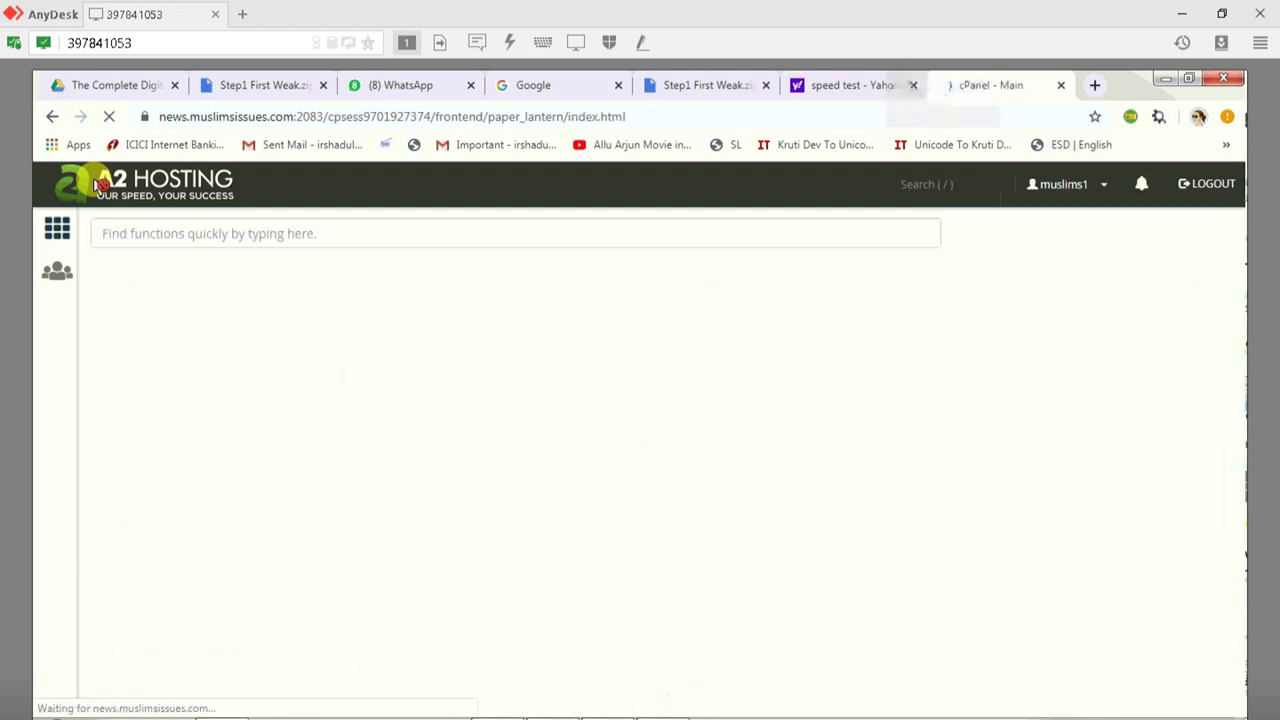
scroll(140, 485, "down", 5)
left_click(140, 485)
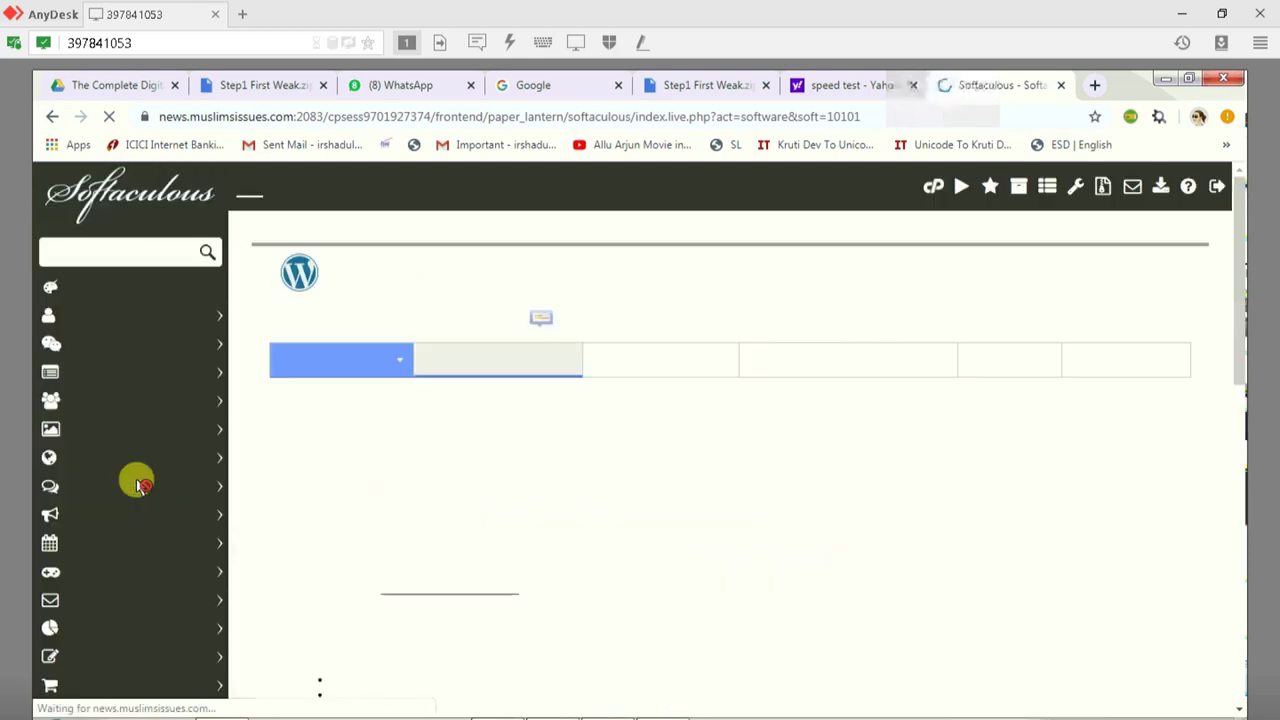
left_click(322, 365)
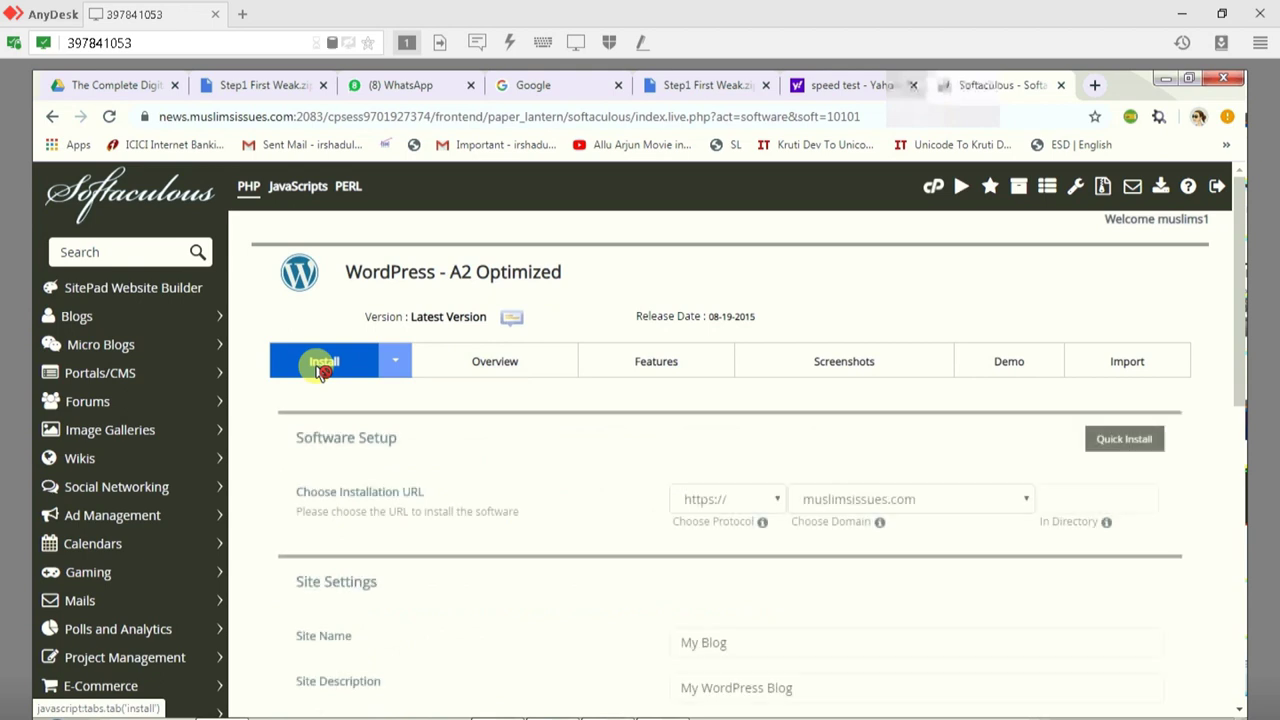
Step: Choose demo.muslimsissues.com as the install domain with an empty directory
left_click(820, 505)
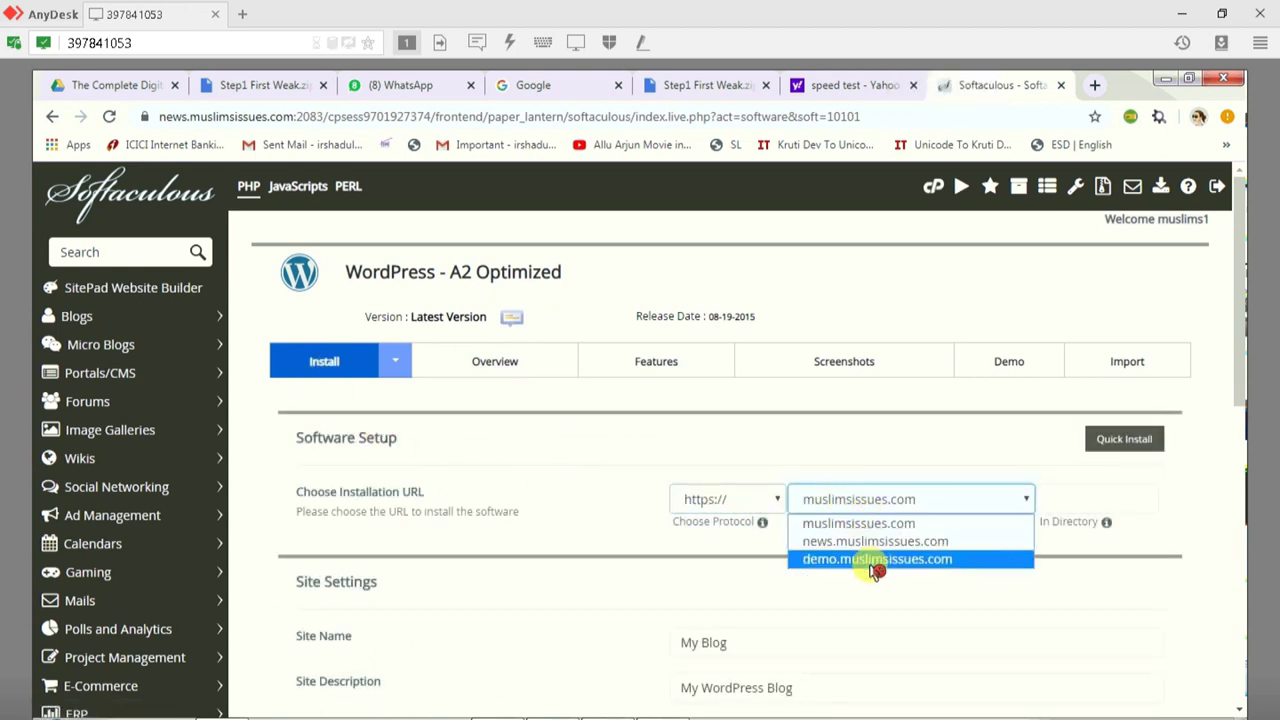
left_click(875, 568)
left_click(1068, 496)
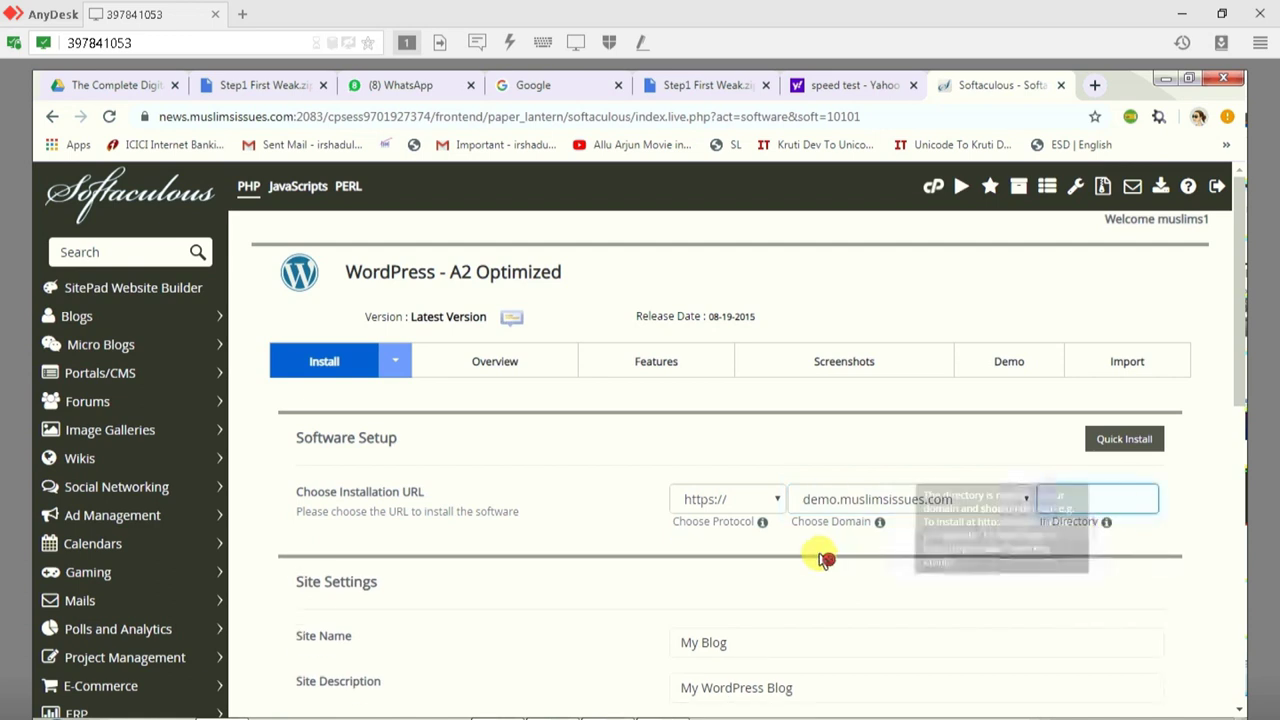
Step: Replace the site name with 'My Demo Site'
scroll(800, 612, "down", 1)
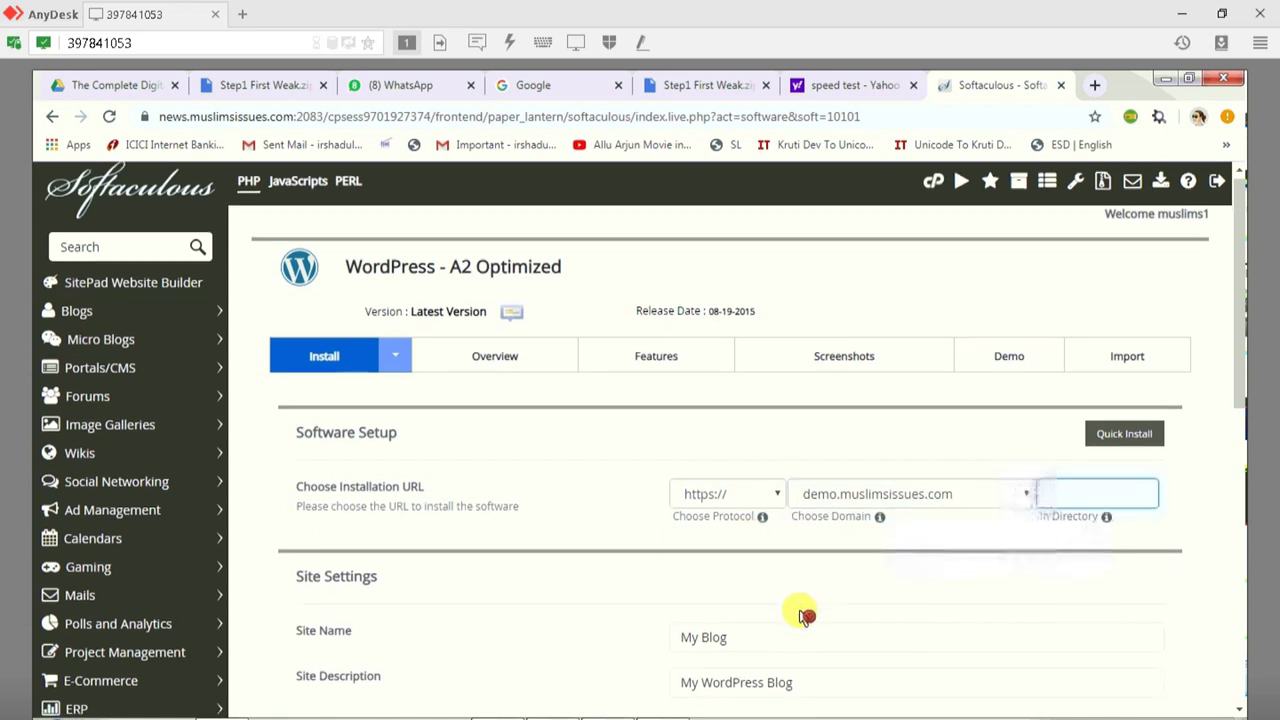
left_click(748, 553)
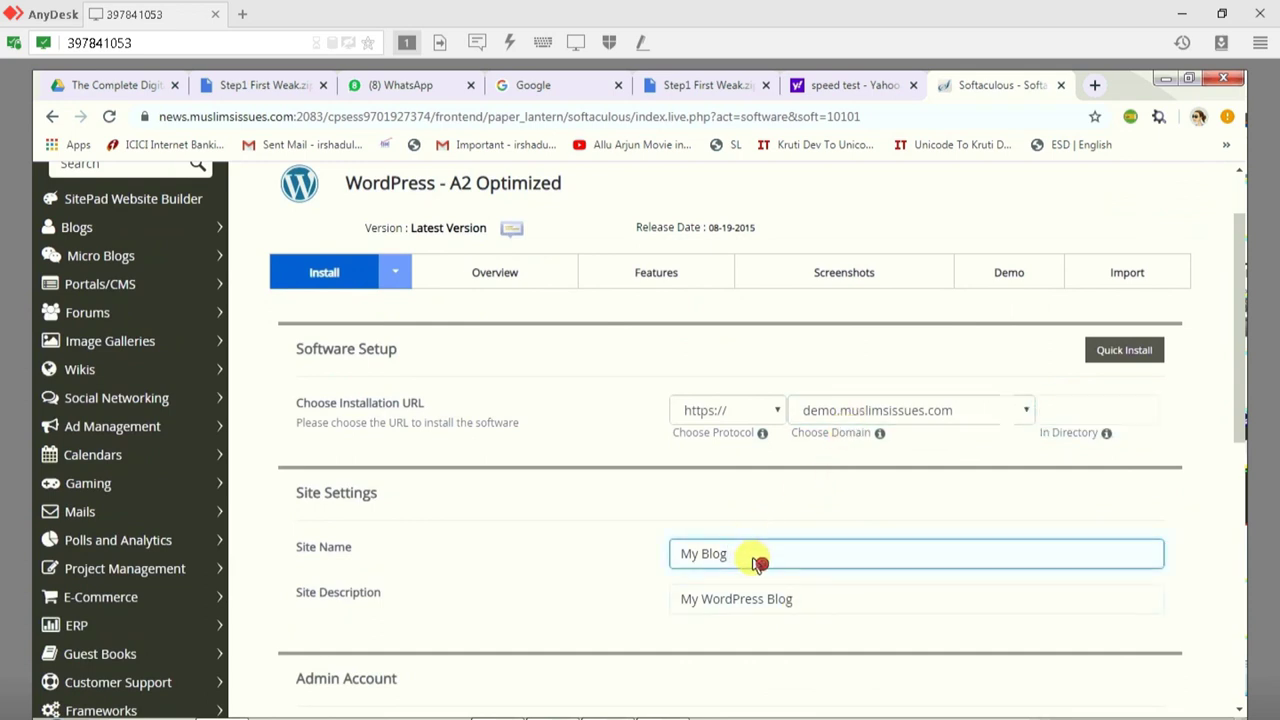
key("ctrl+a")
type("My Demo Site")
left_click(776, 604)
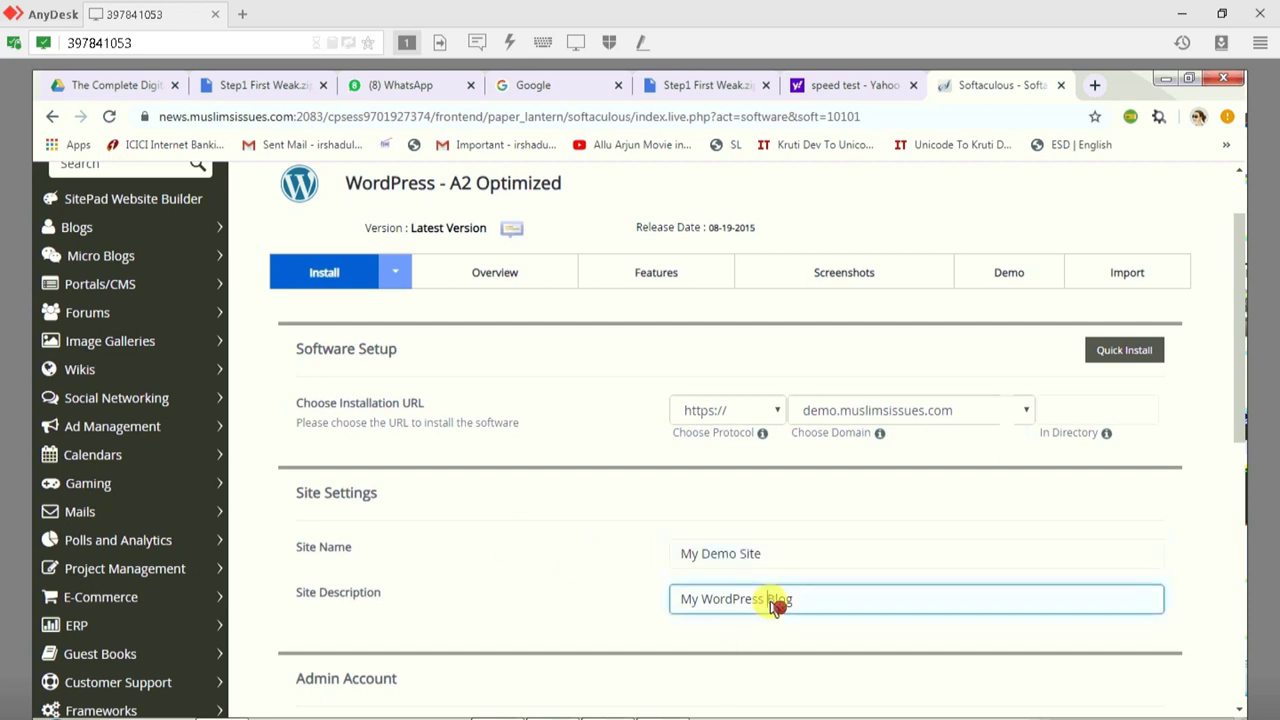
scroll(778, 606, "down", 1)
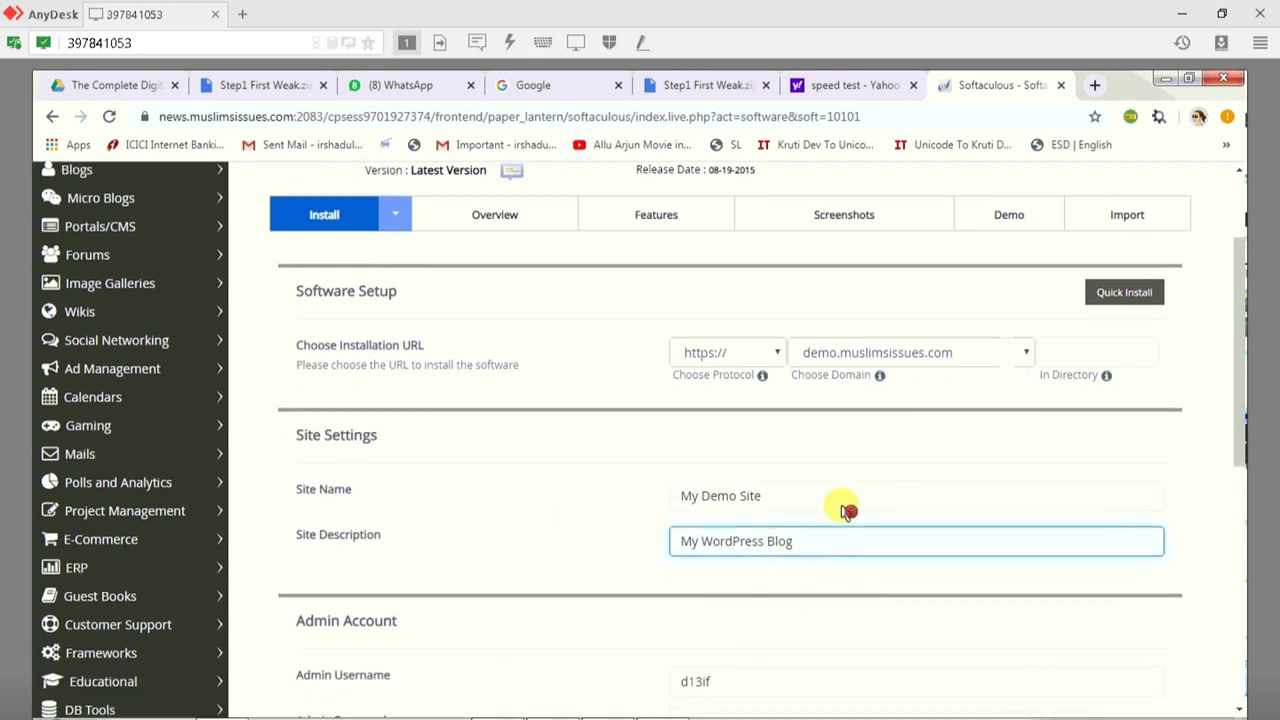
scroll(845, 511, "down", 3)
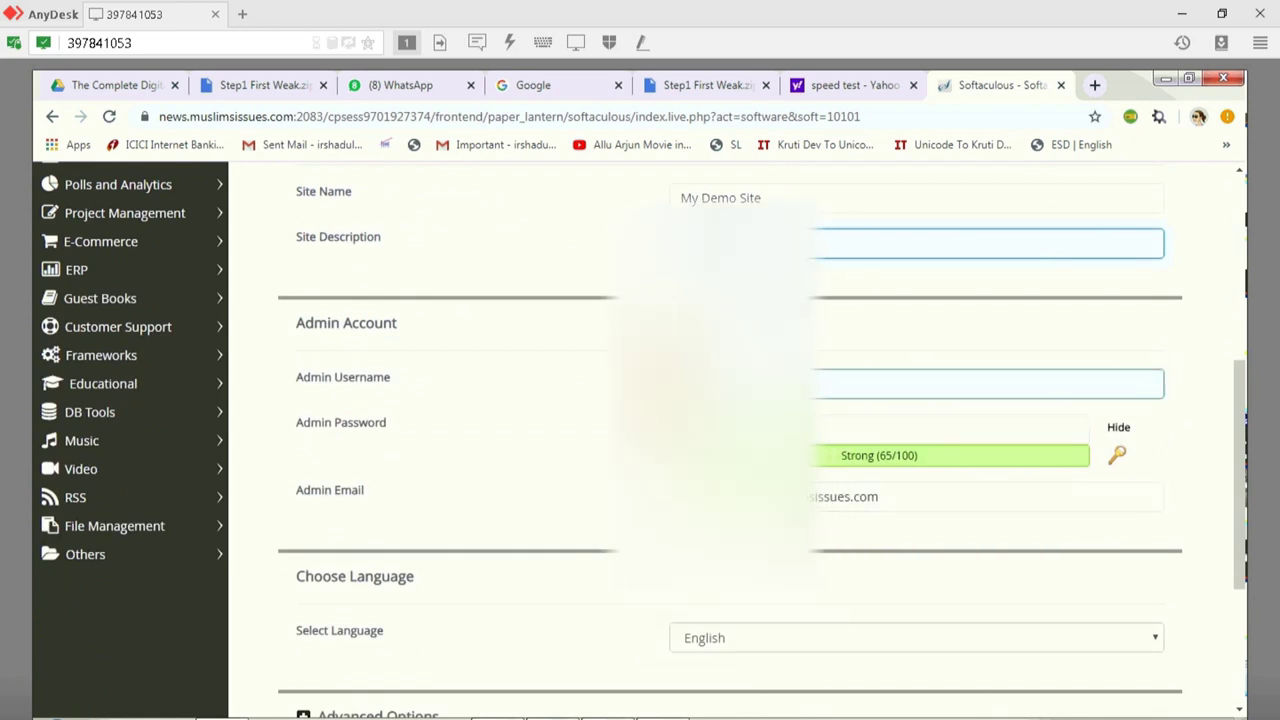
Step: Fill in admin username demo, the admin password and admin e-mail, then submit the installation
left_click(720, 383)
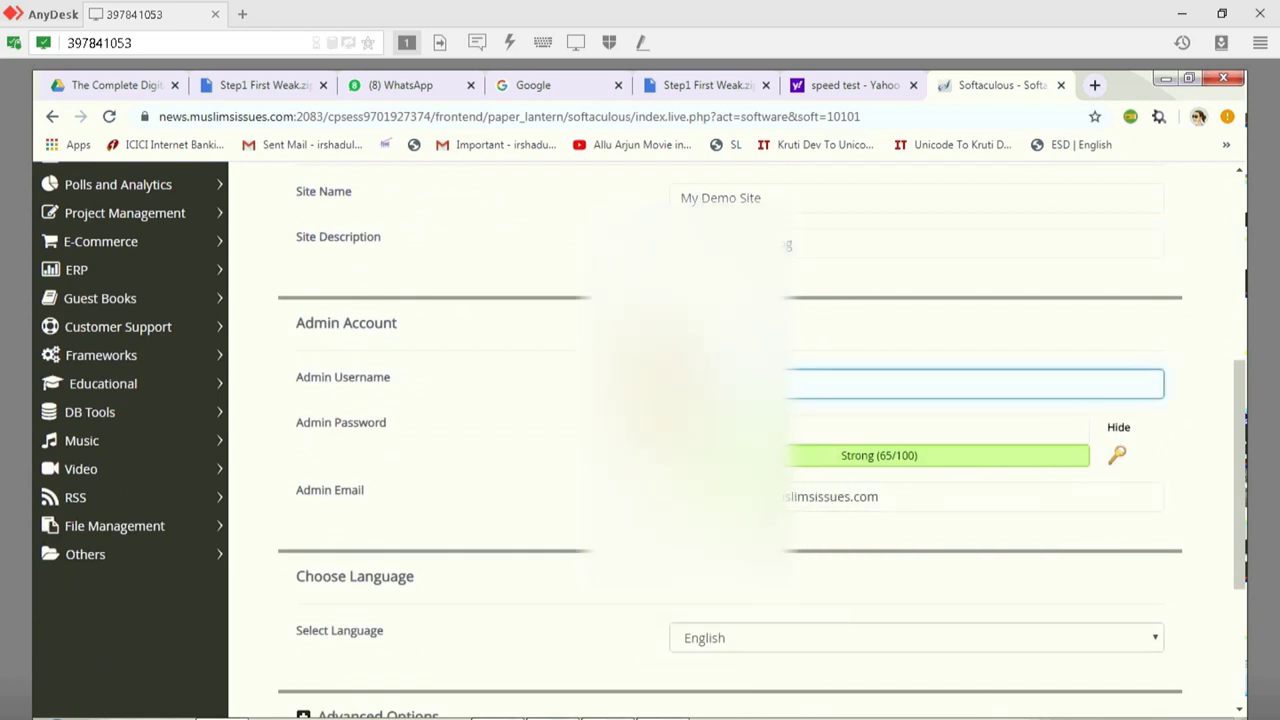
key("Tab")
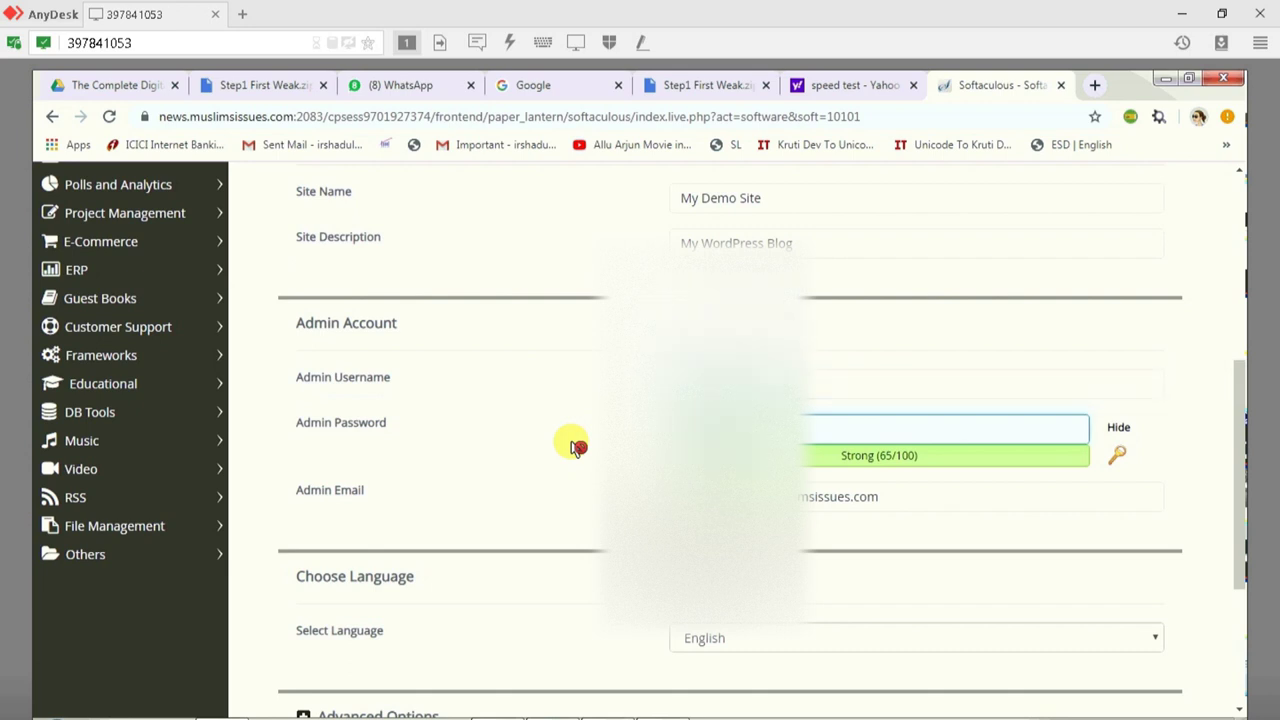
type("admin123")
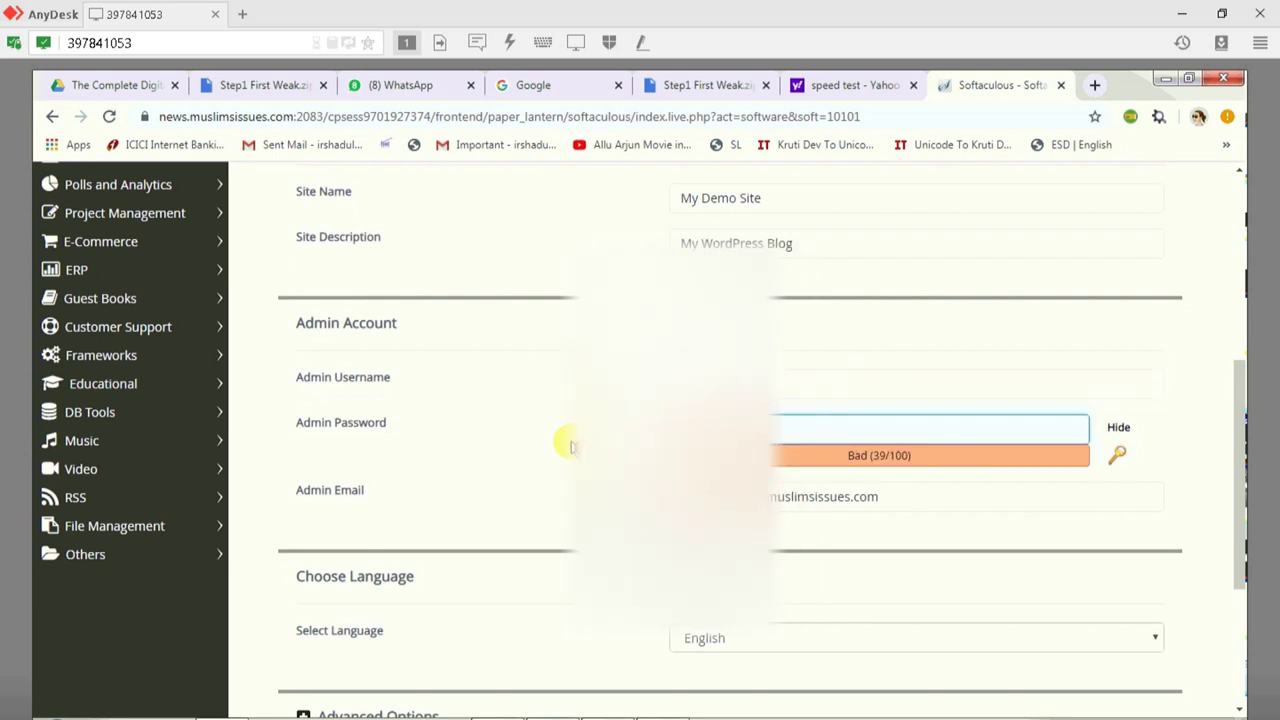
type("@")
scroll(830, 528, "down", 1)
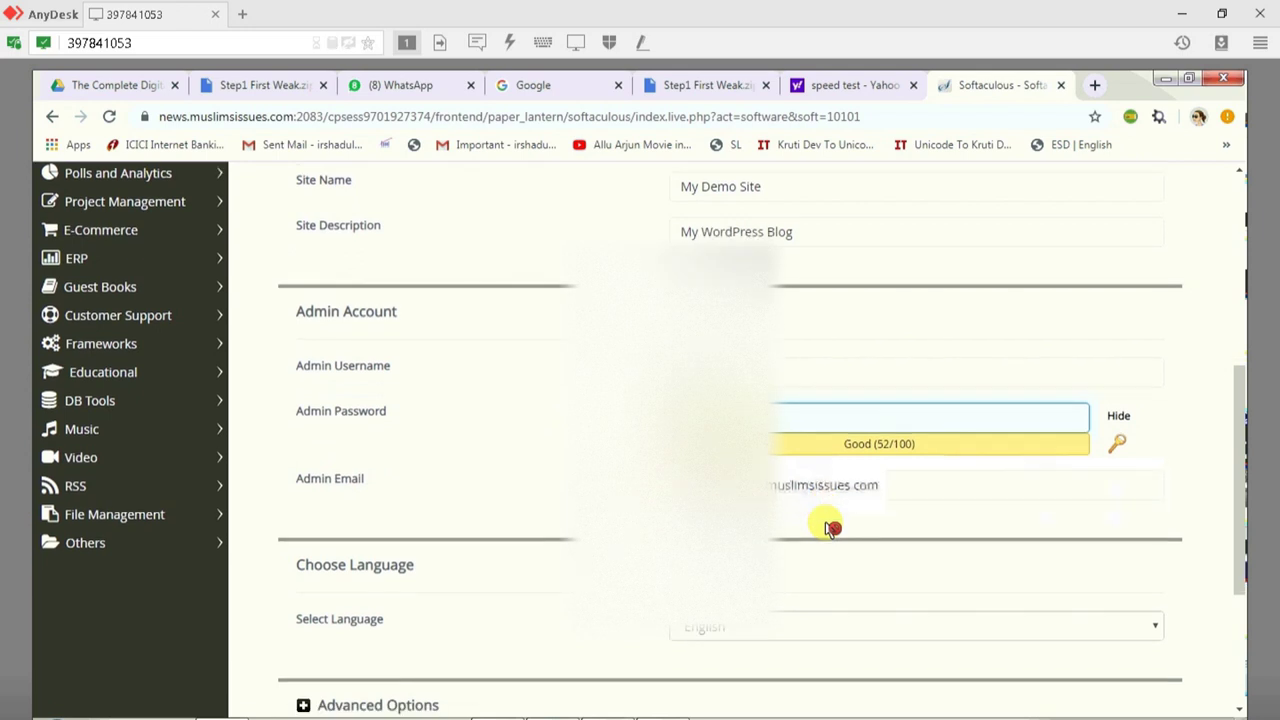
scroll(830, 528, "down", 2)
left_click(776, 320)
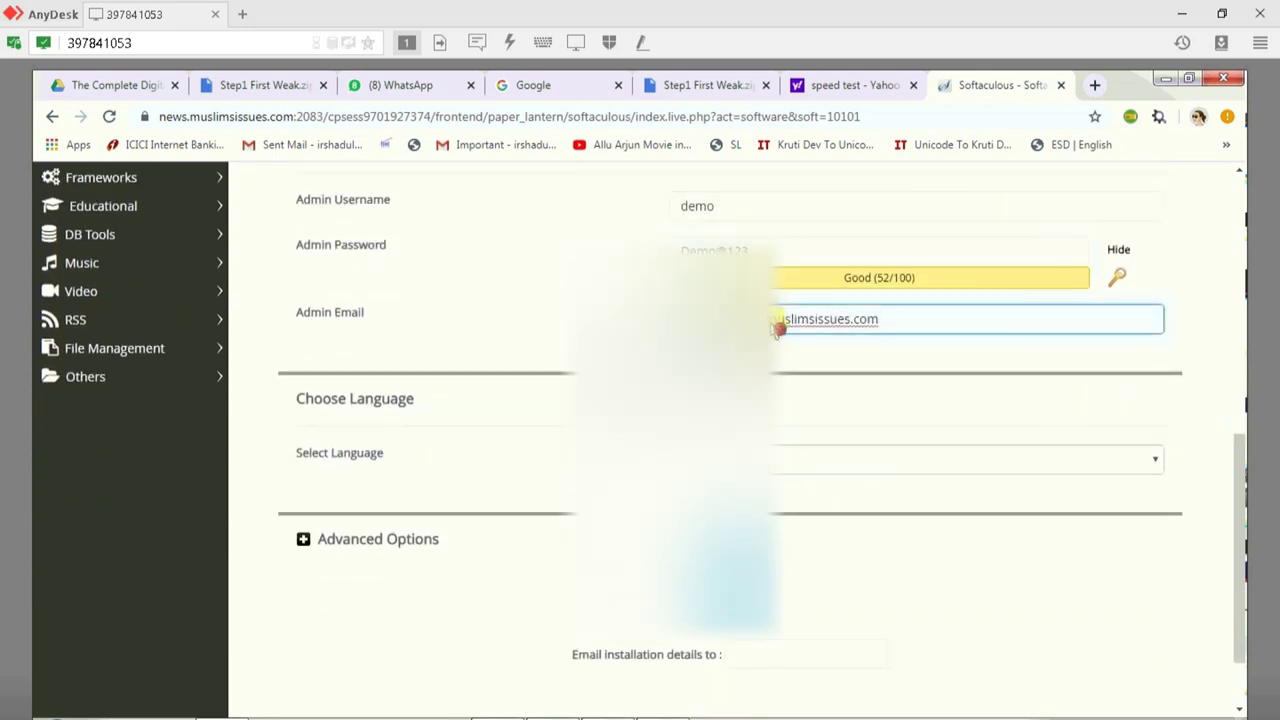
left_click(768, 650)
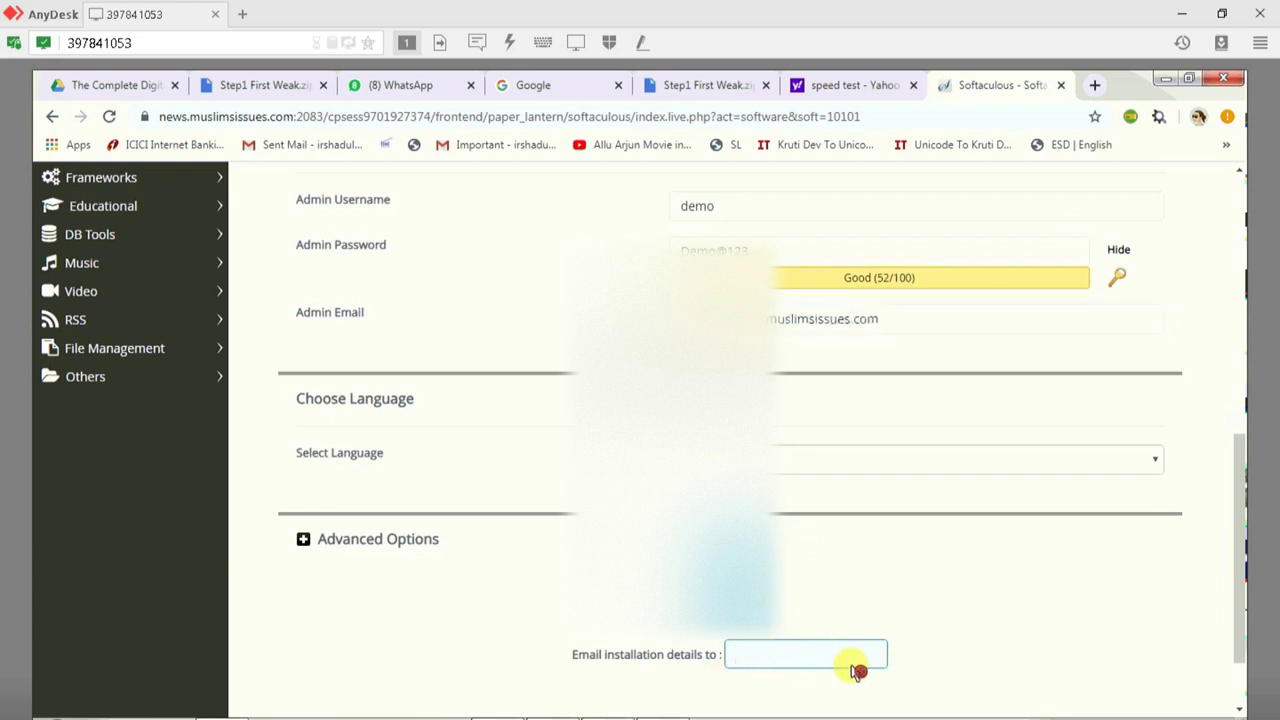
key("Return")
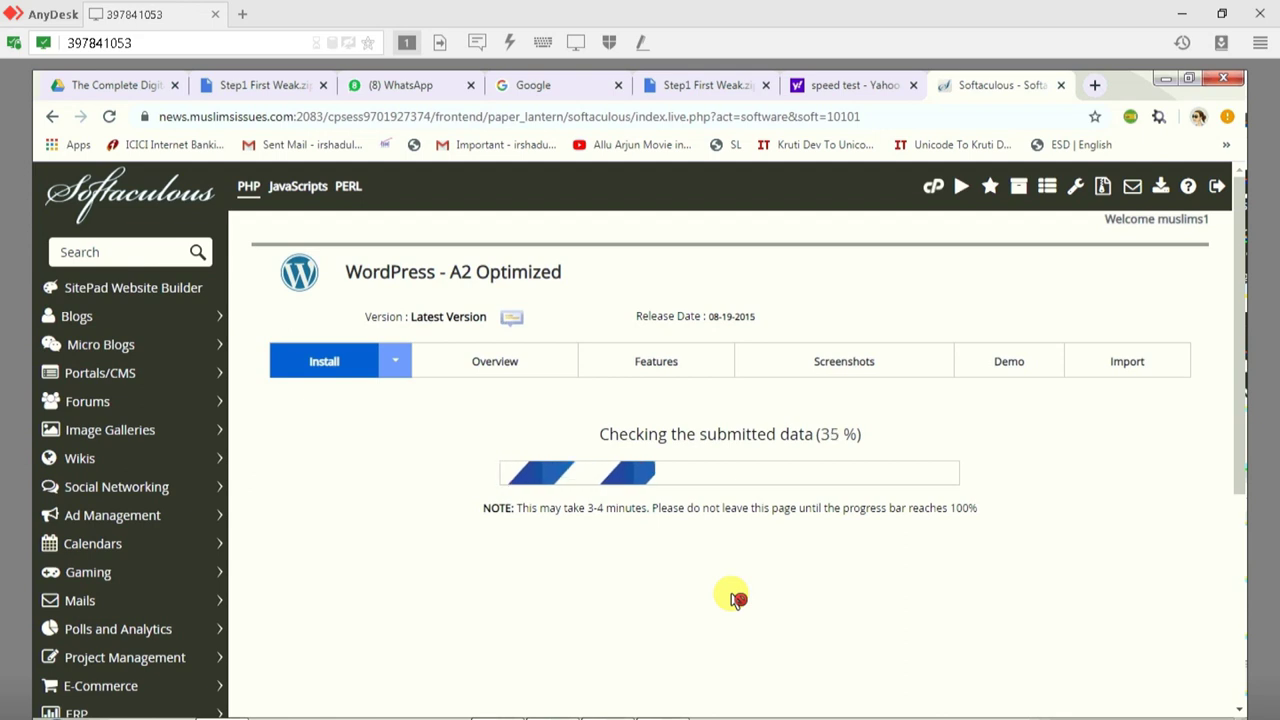
Step: Search Yahoo for 'godaddy' in a new tab and open the GoDaddy official site result
left_click(1096, 85)
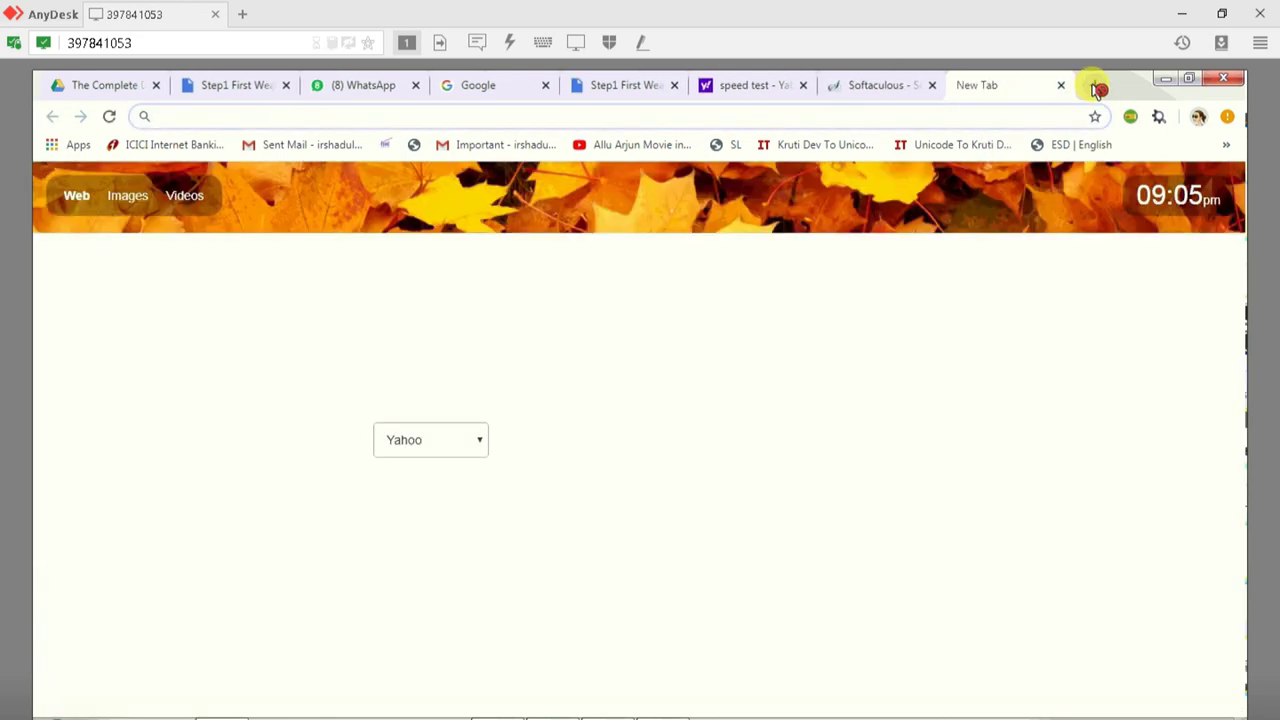
type("s")
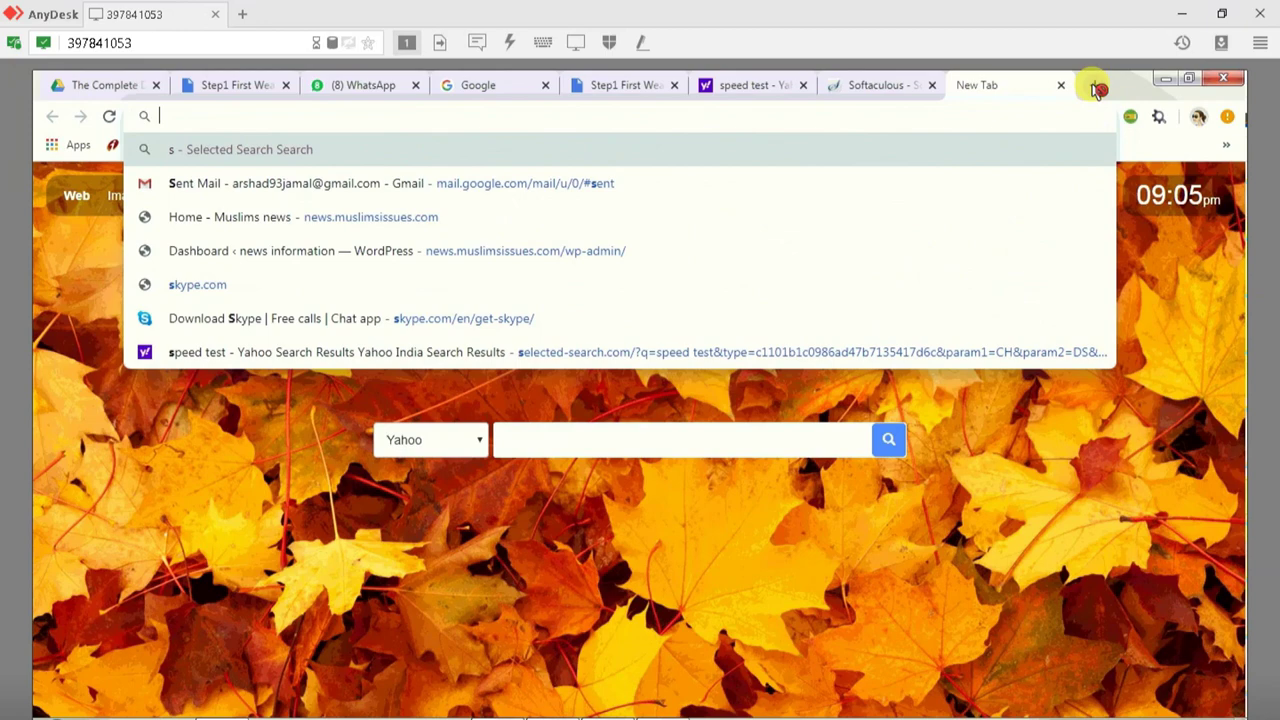
type("godaddy")
key("Return")
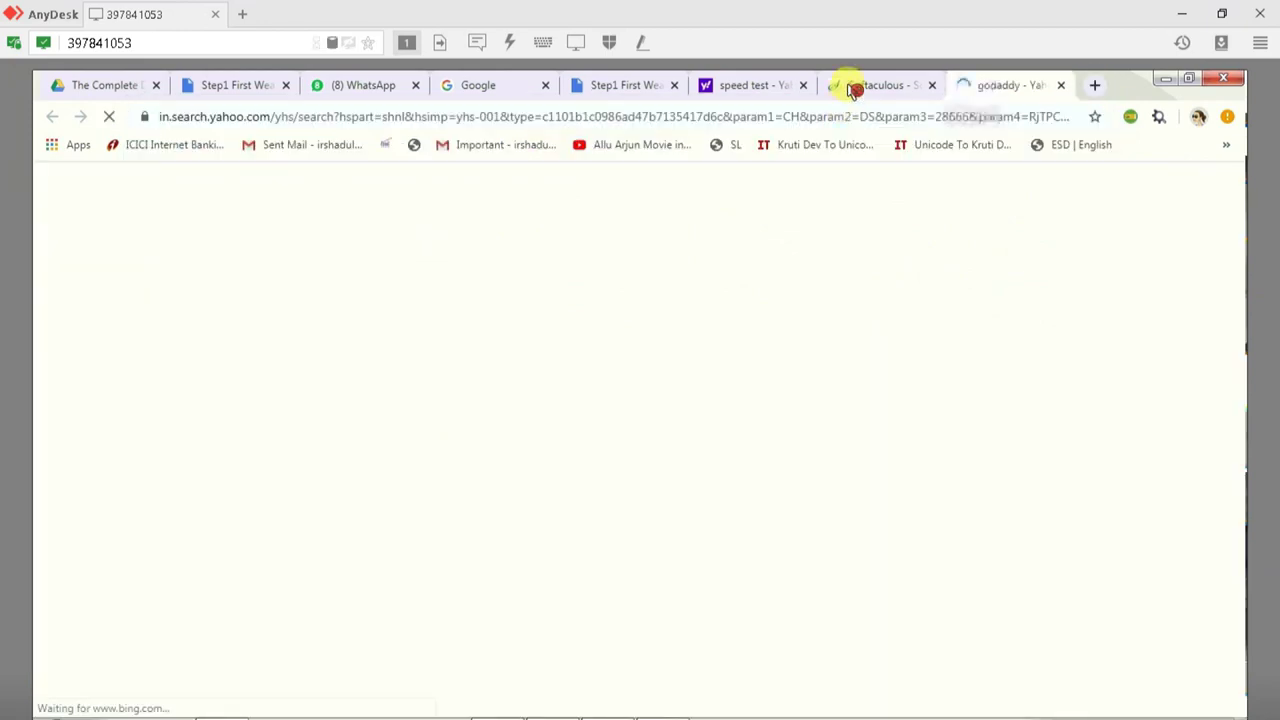
left_click(853, 88)
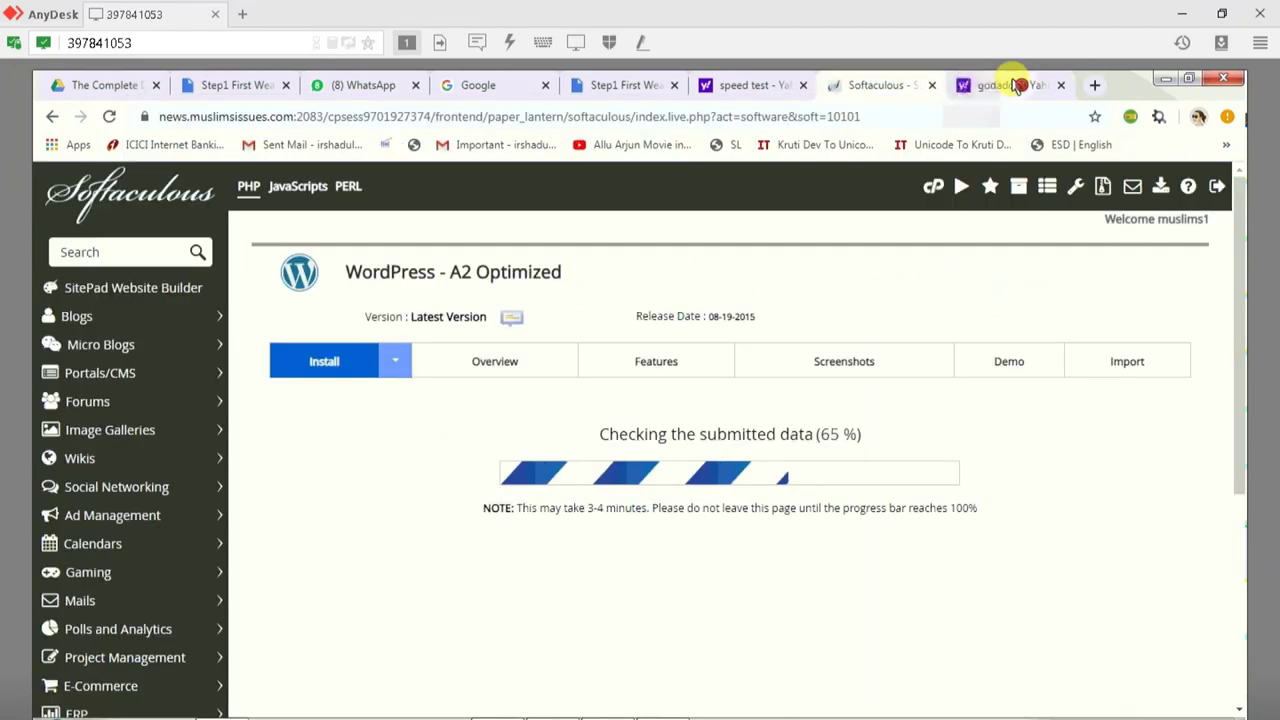
left_click(1017, 87)
left_click(280, 345)
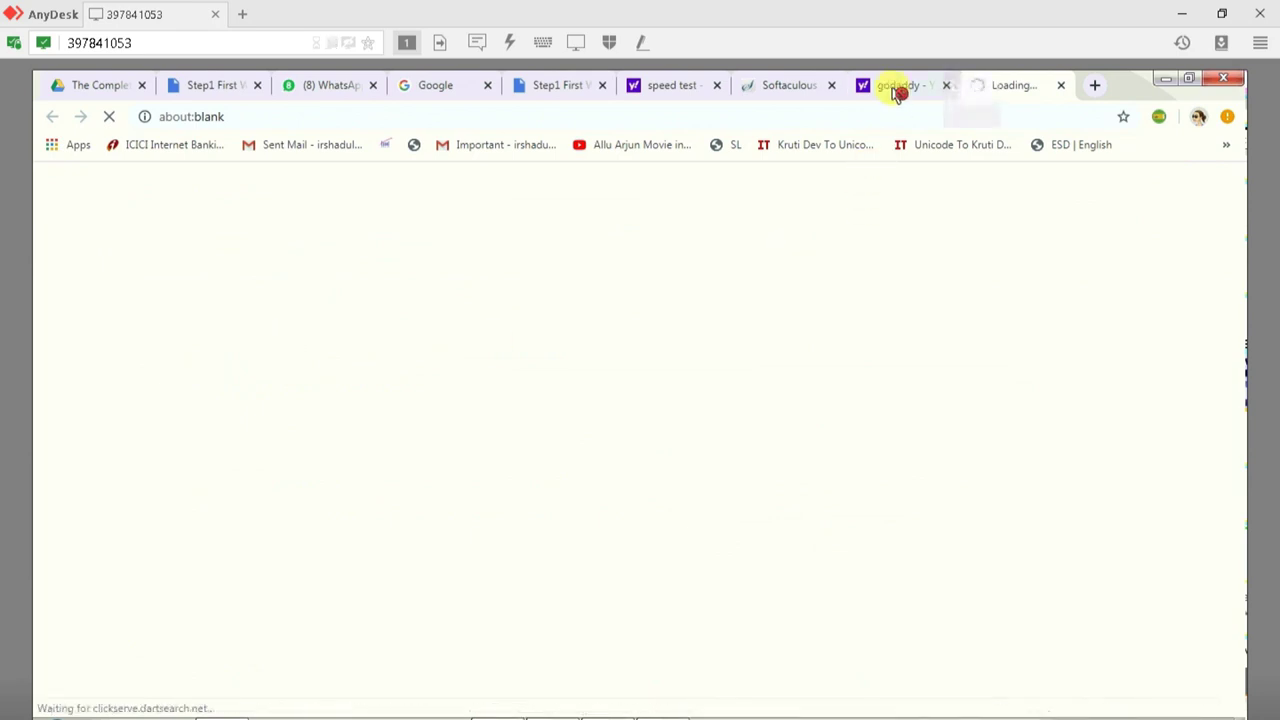
left_click(898, 90)
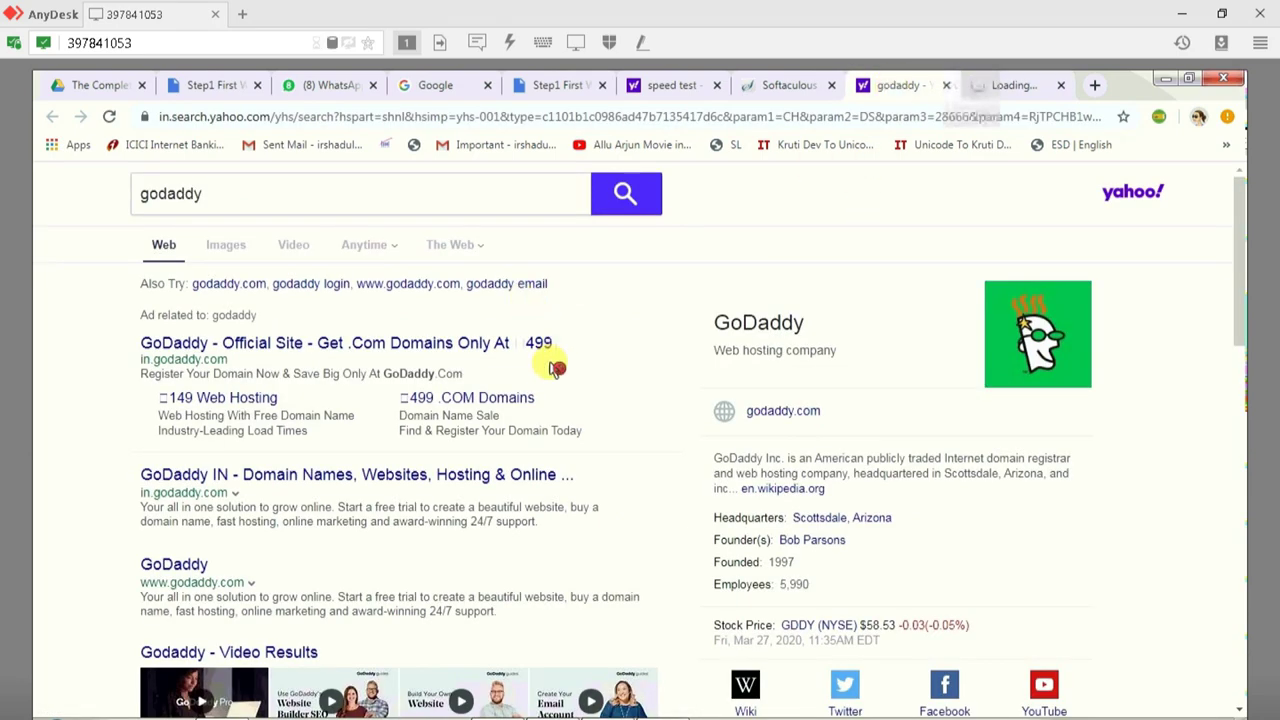
Step: Search GoDaddy for a shaheen domain and browse the availability results
left_click(1013, 88)
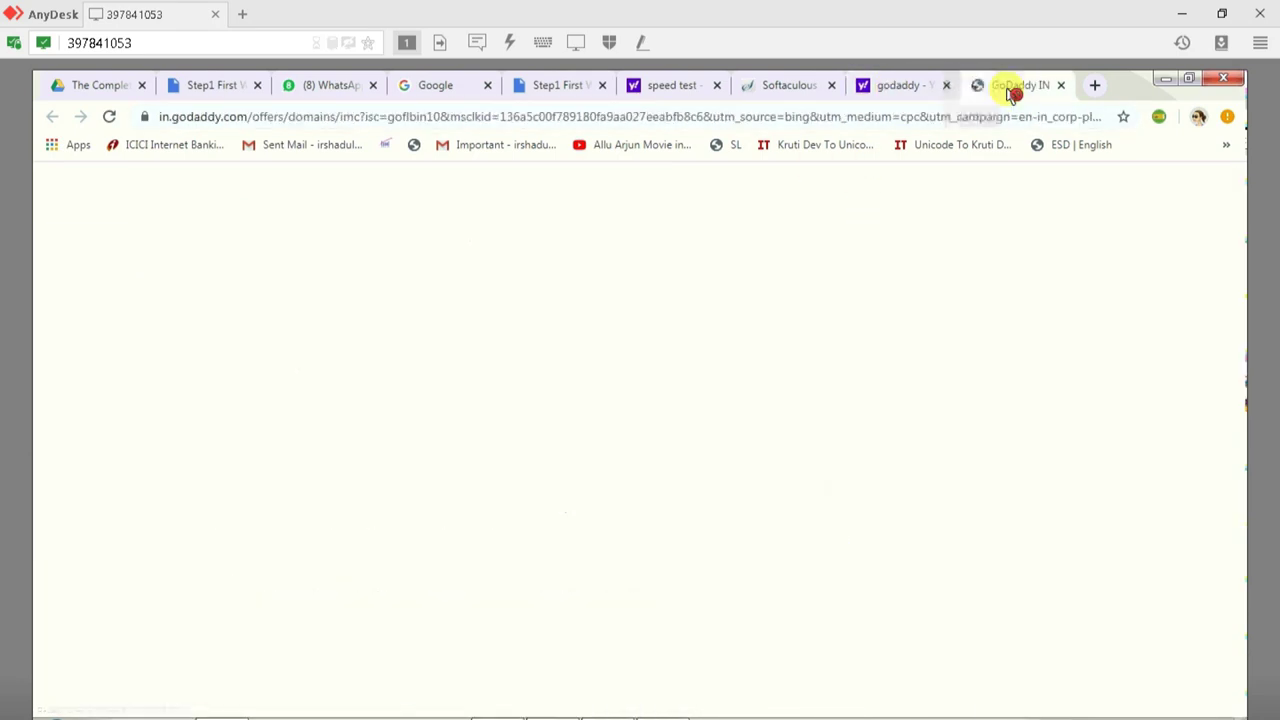
left_click(250, 510)
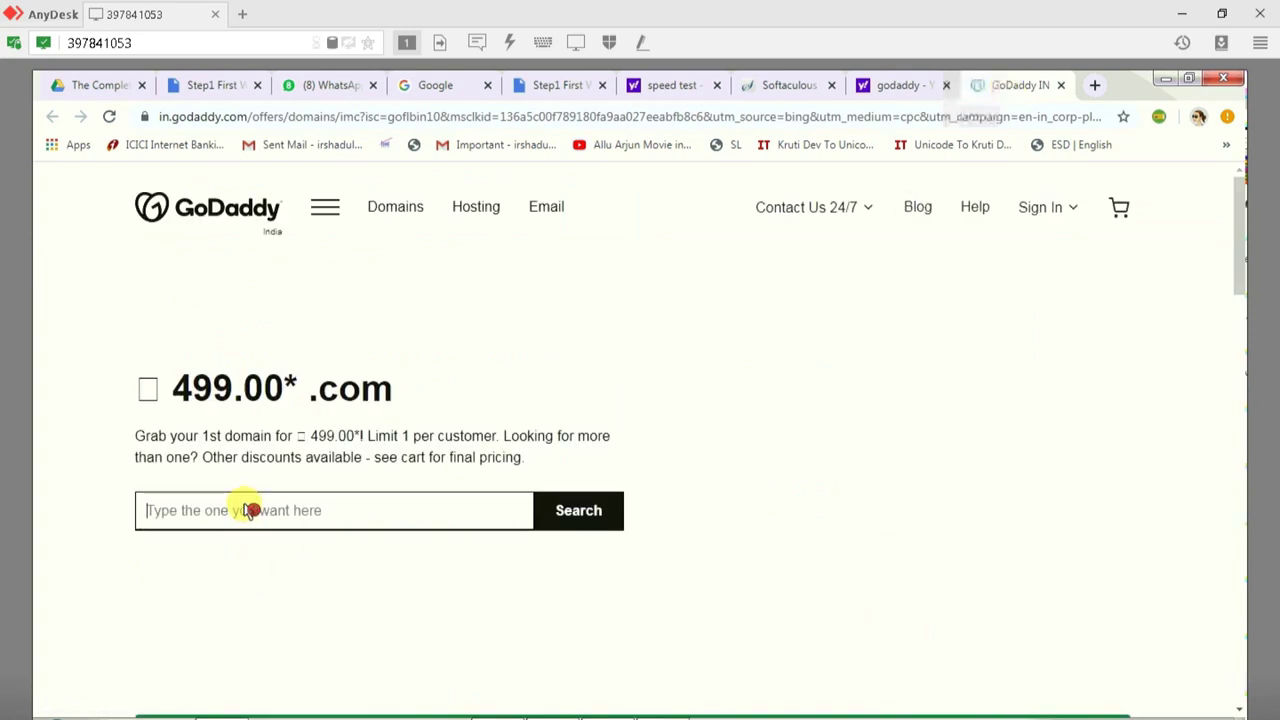
type("shaheen")
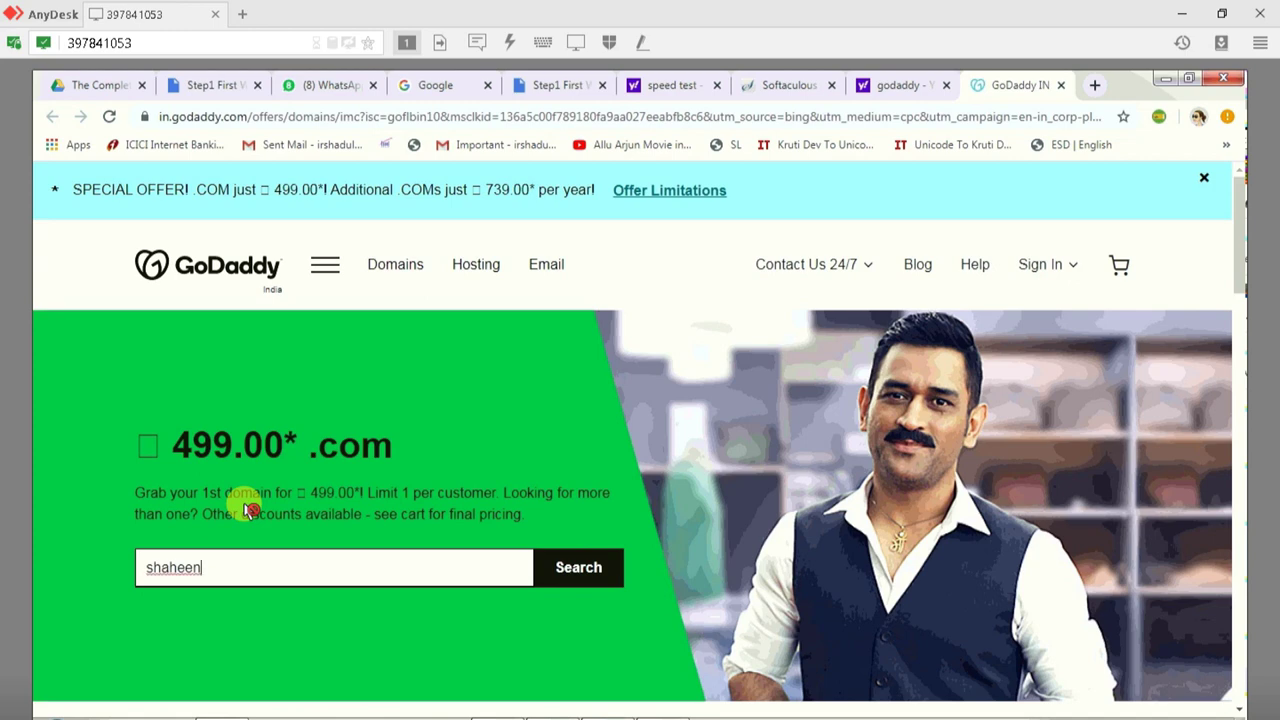
left_click(580, 568)
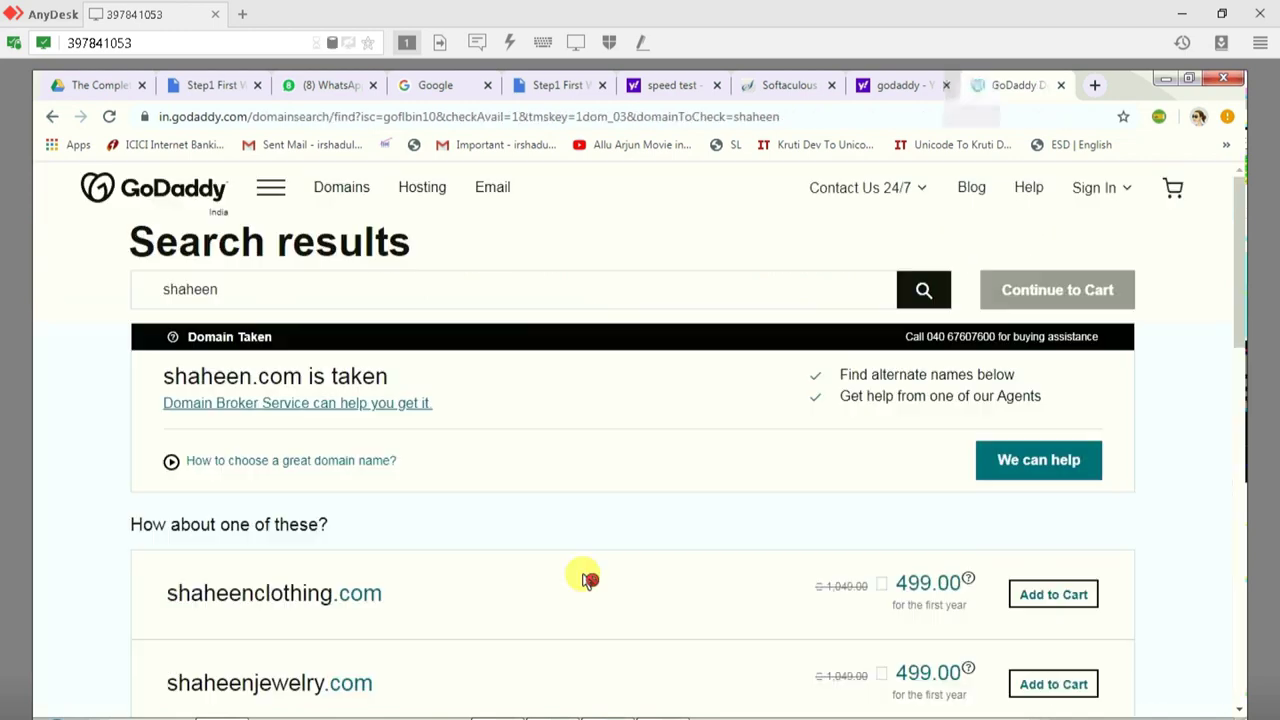
scroll(480, 569, "down", 1)
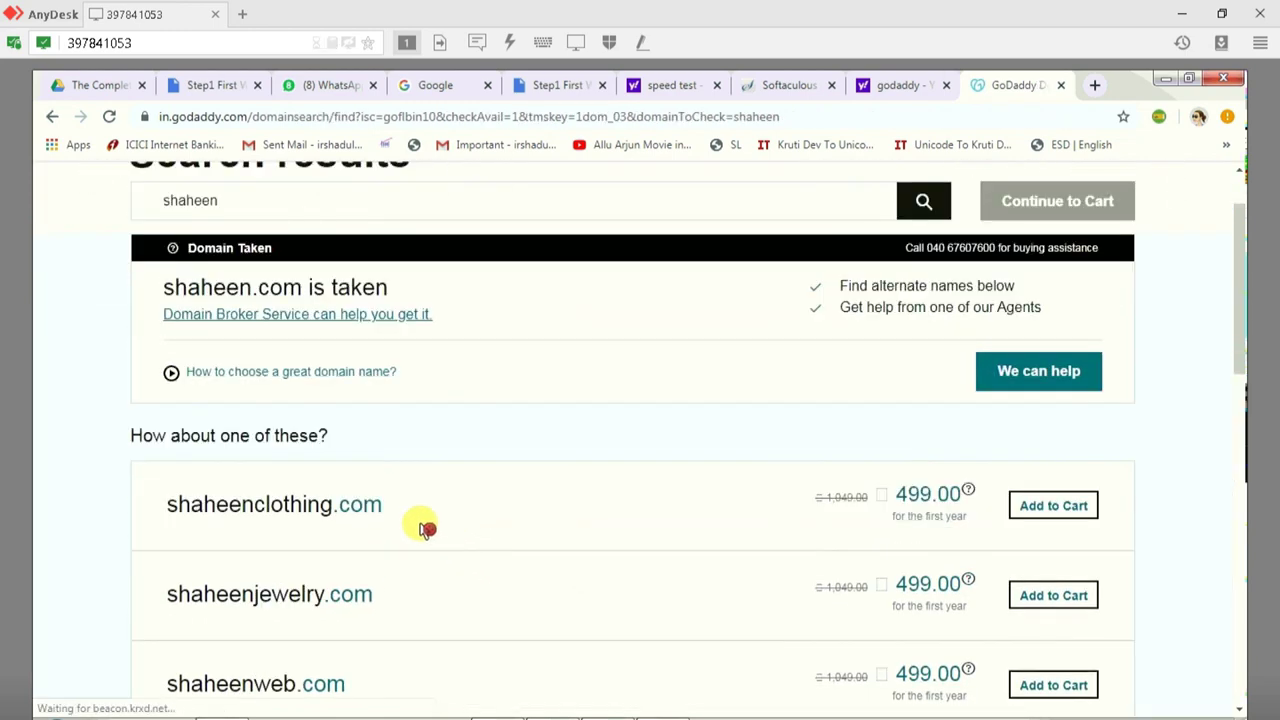
scroll(410, 530, "down", 2)
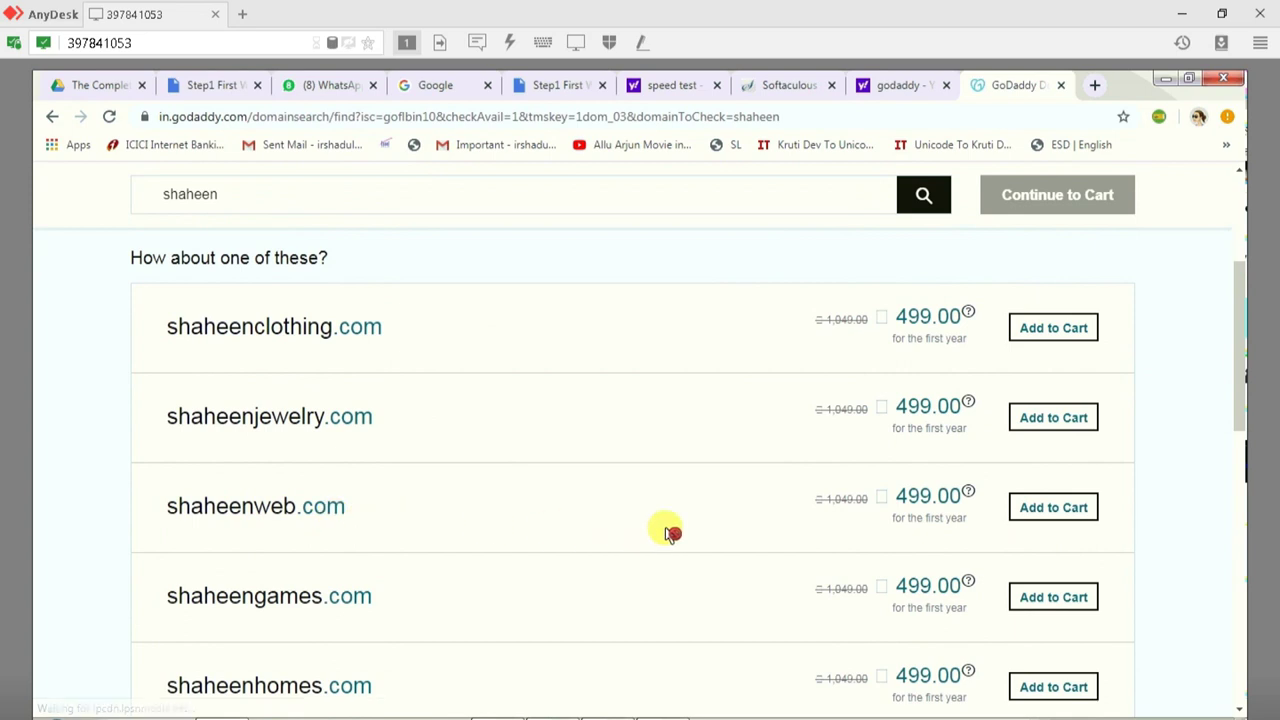
scroll(366, 640, "down", 1)
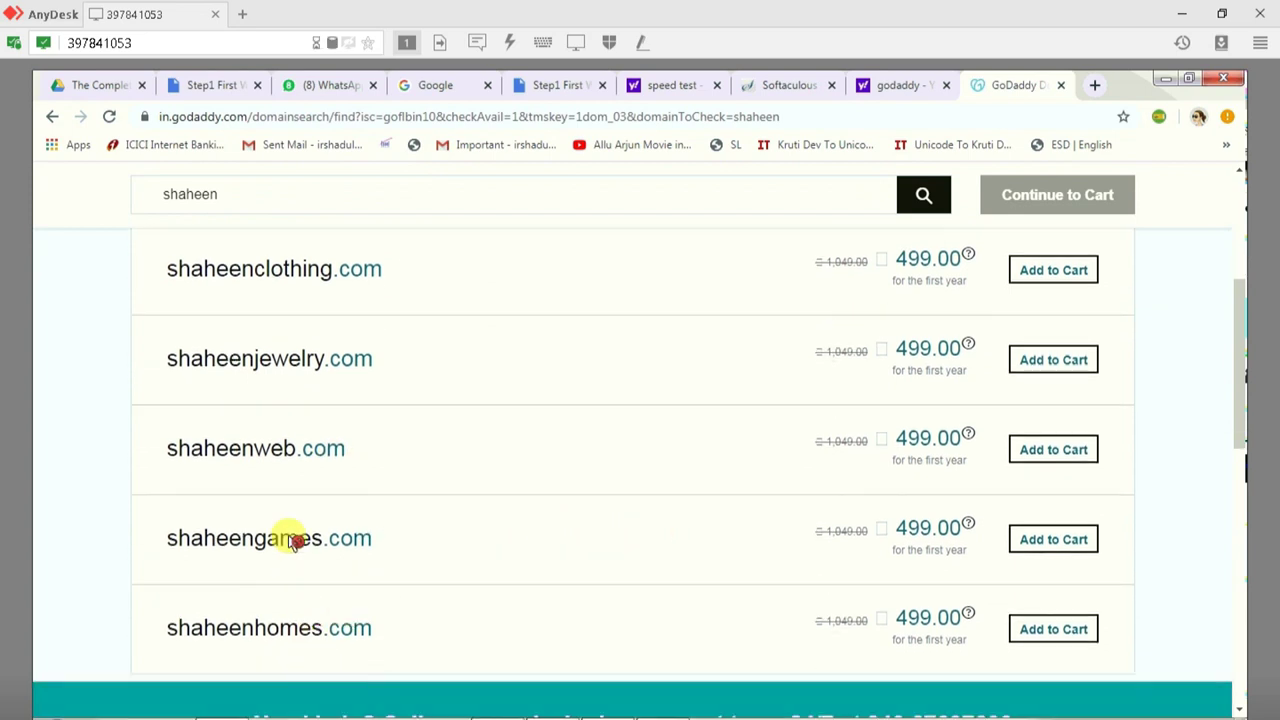
scroll(293, 540, "down", 1)
scroll(289, 511, "up", 2)
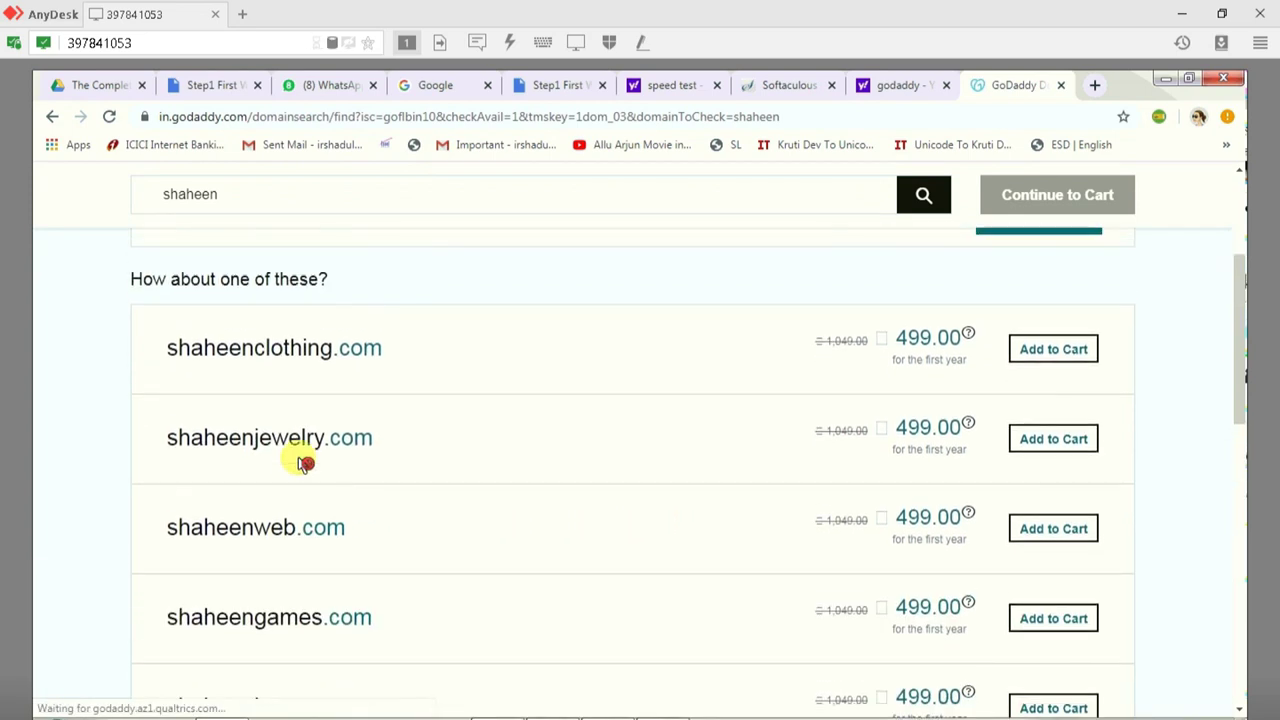
scroll(240, 266, "up", 1)
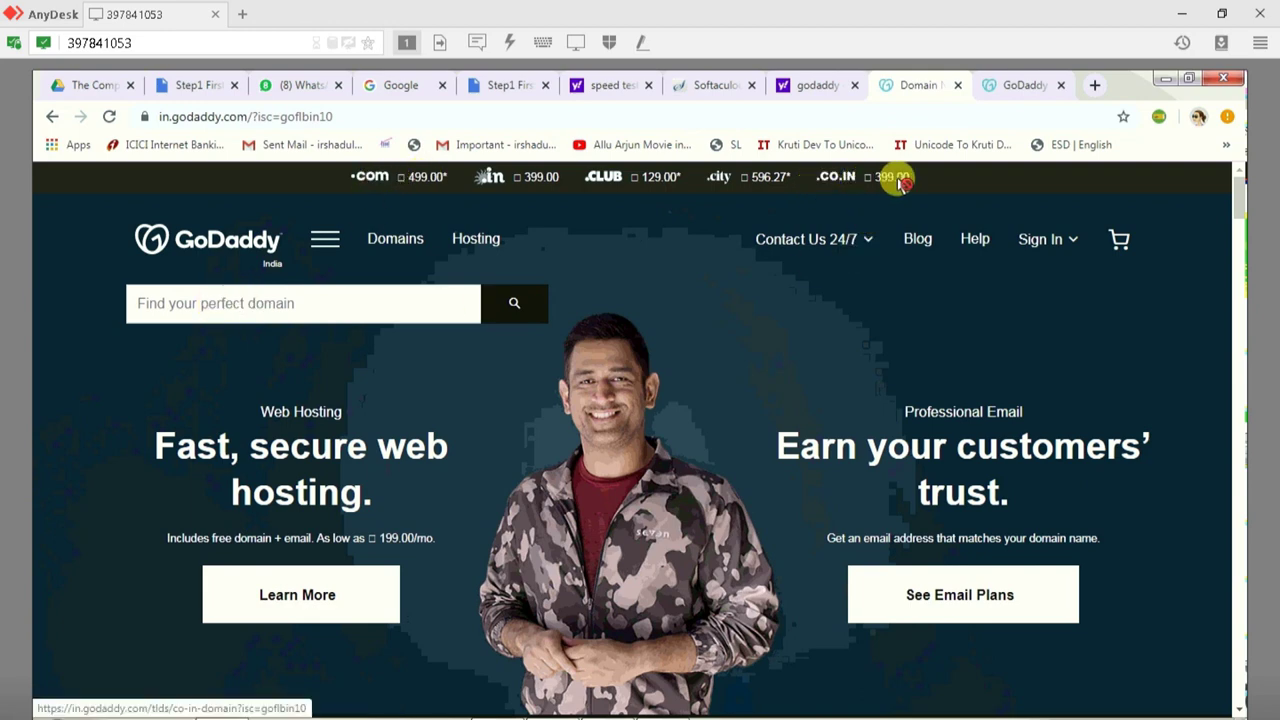
Step: Add shaheenweb.com at 499.00 to the cart and continue to the cart
left_click(1014, 90)
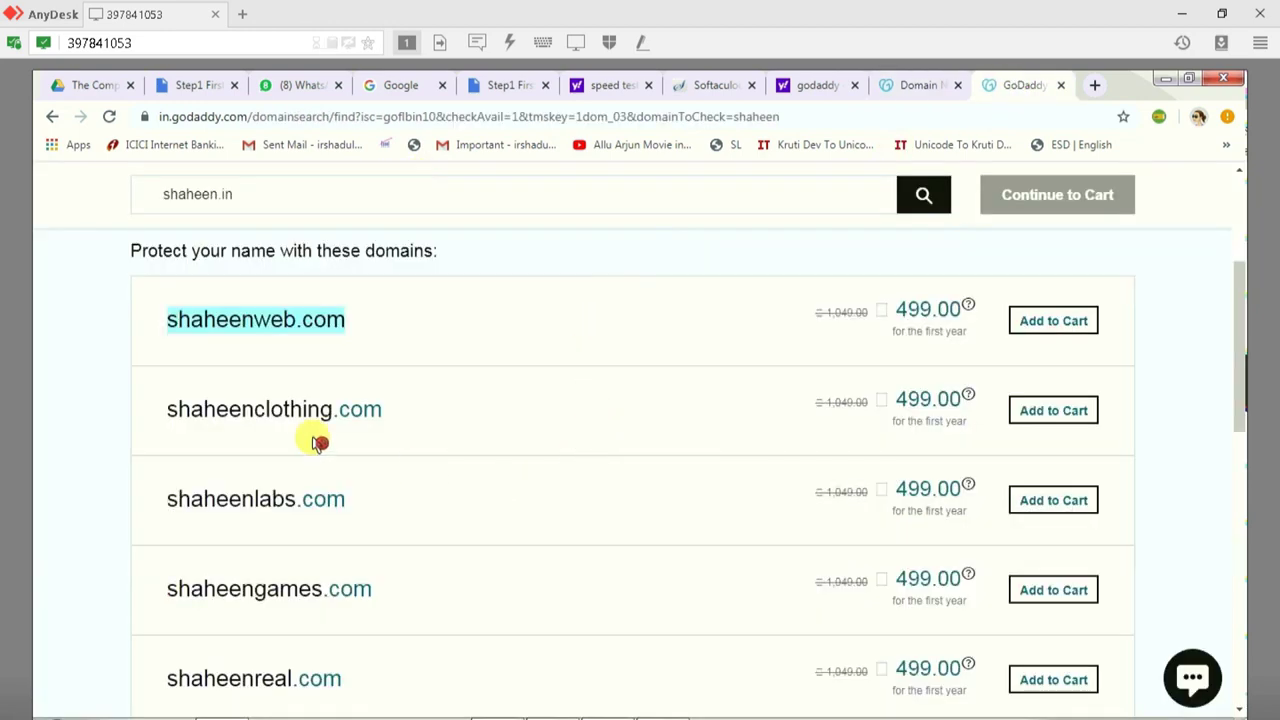
left_click(149, 352)
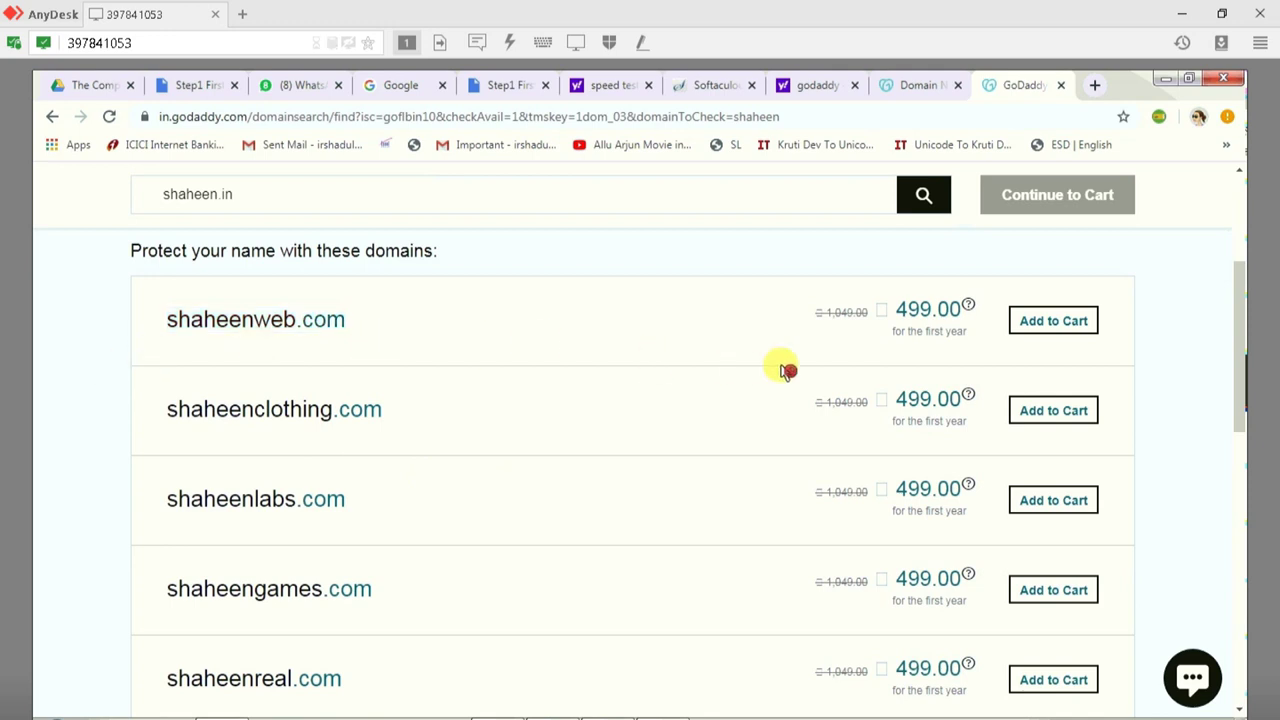
left_click(1052, 322)
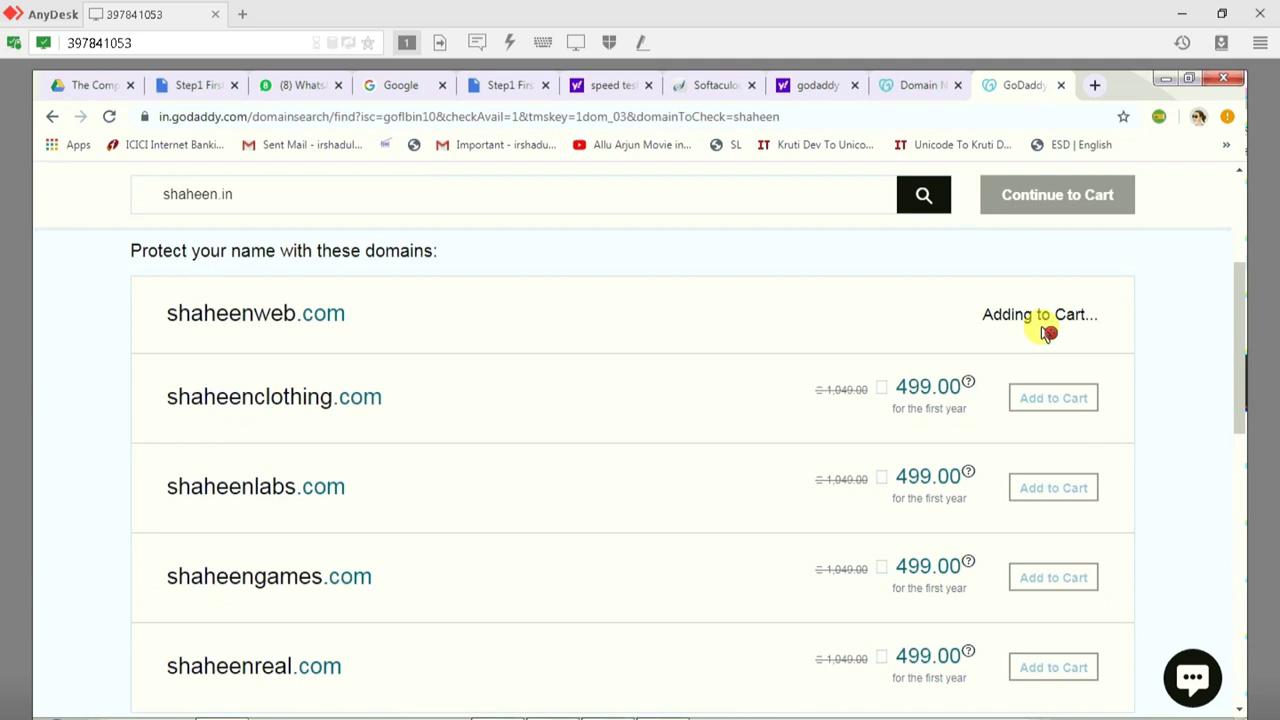
left_click(1019, 200)
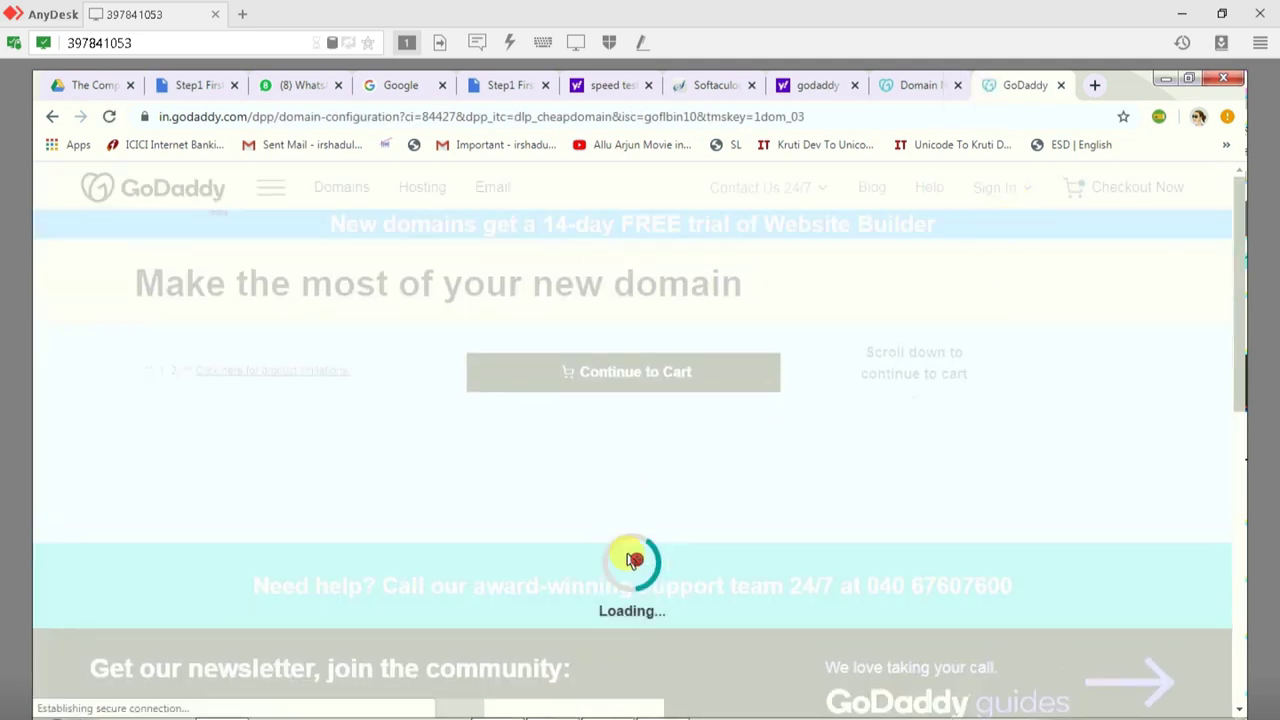
Step: Decline domain privacy protection for shaheenweb.com by choosing No Thanks
scroll(632, 560, "down", 1)
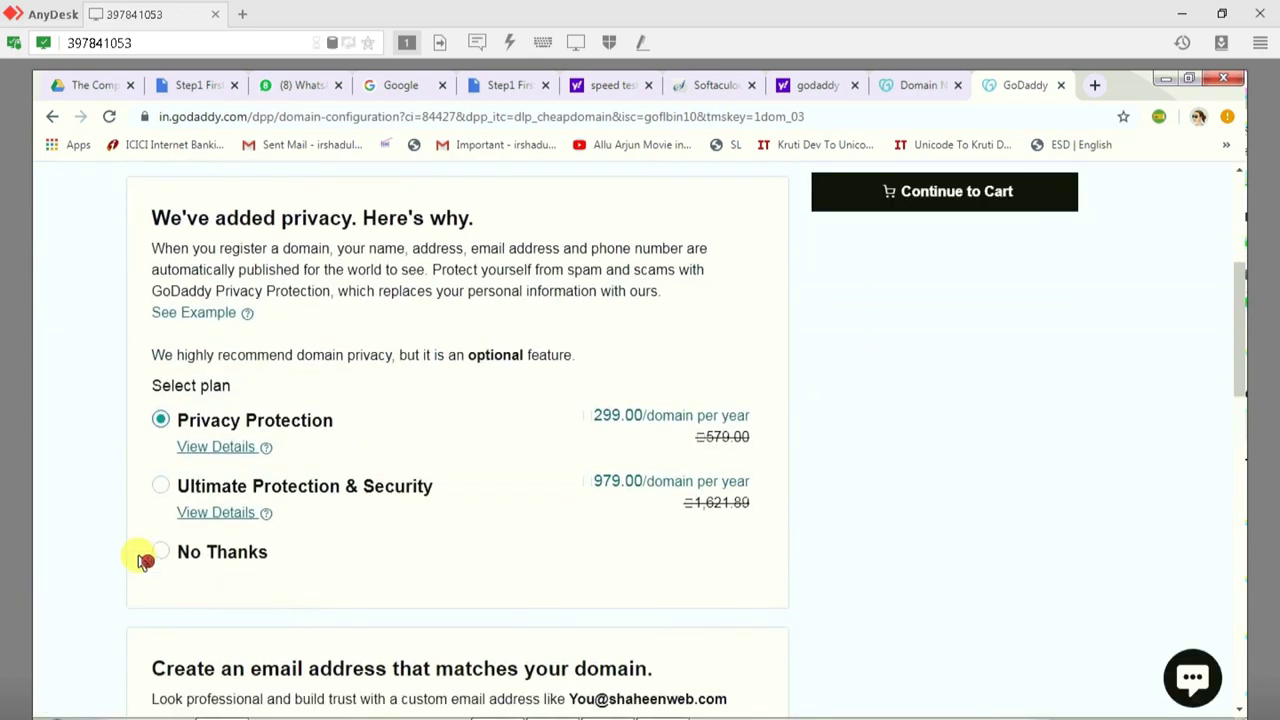
left_click(162, 552)
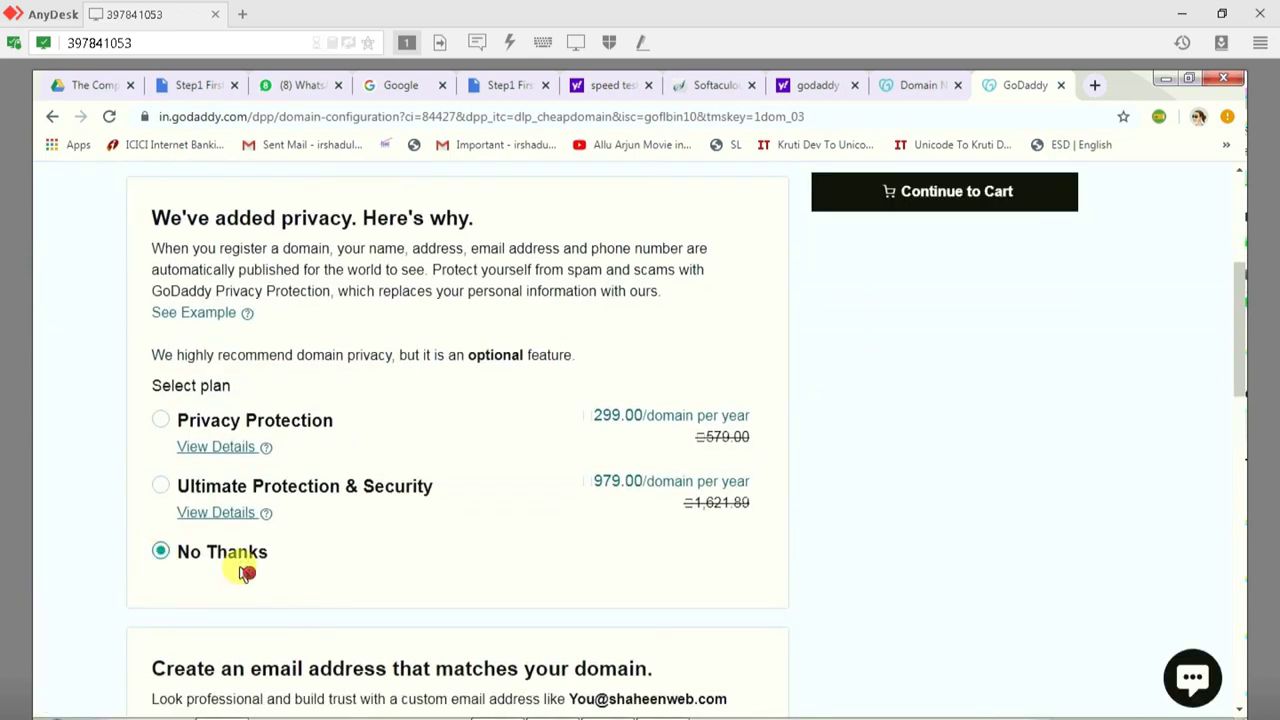
scroll(437, 602, "down", 3)
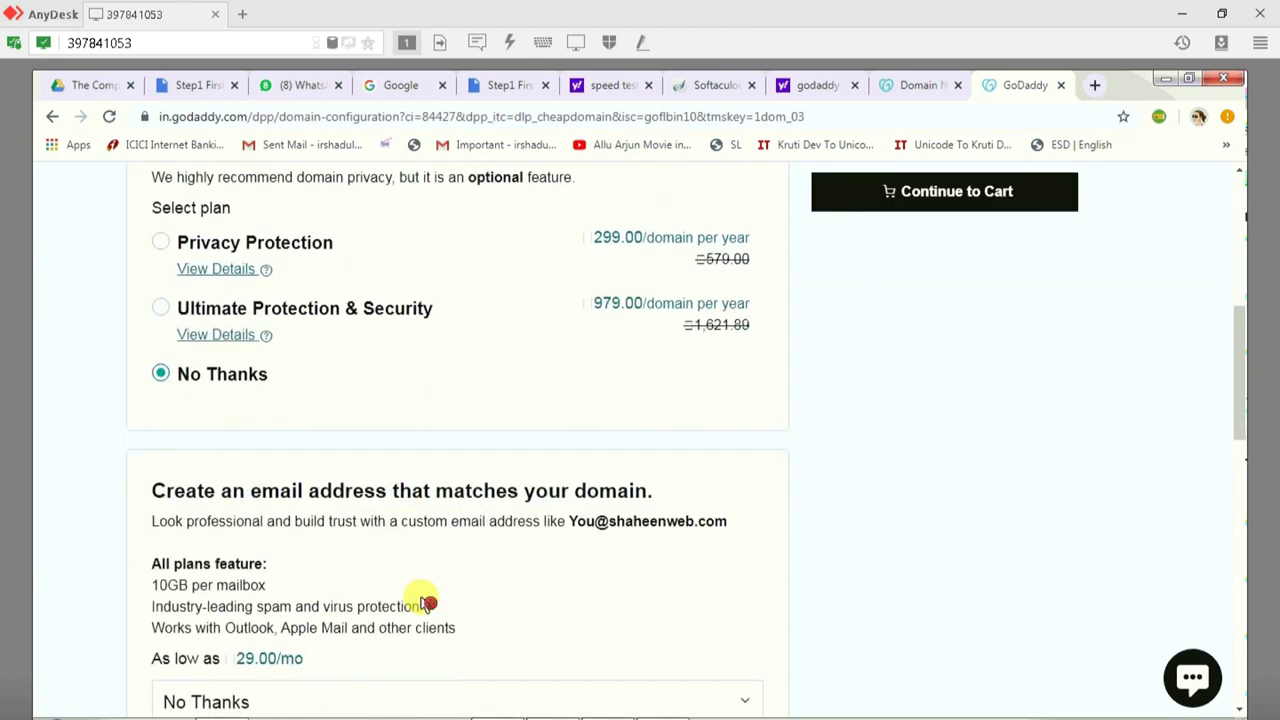
scroll(425, 600, "down", 3)
scroll(924, 400, "up", 3)
Step: Review the checkout showing shaheenweb.com for 2 years at 1,238.00, then close it
left_click(942, 199)
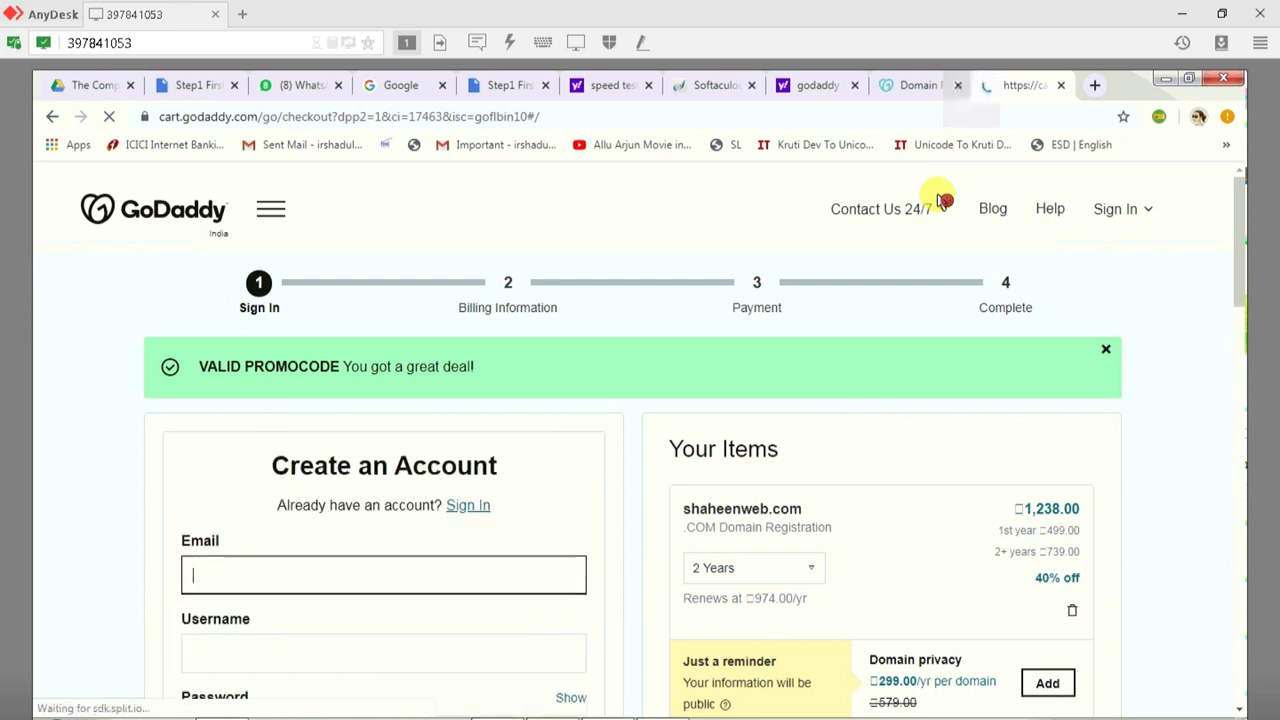
scroll(866, 374, "down", 2)
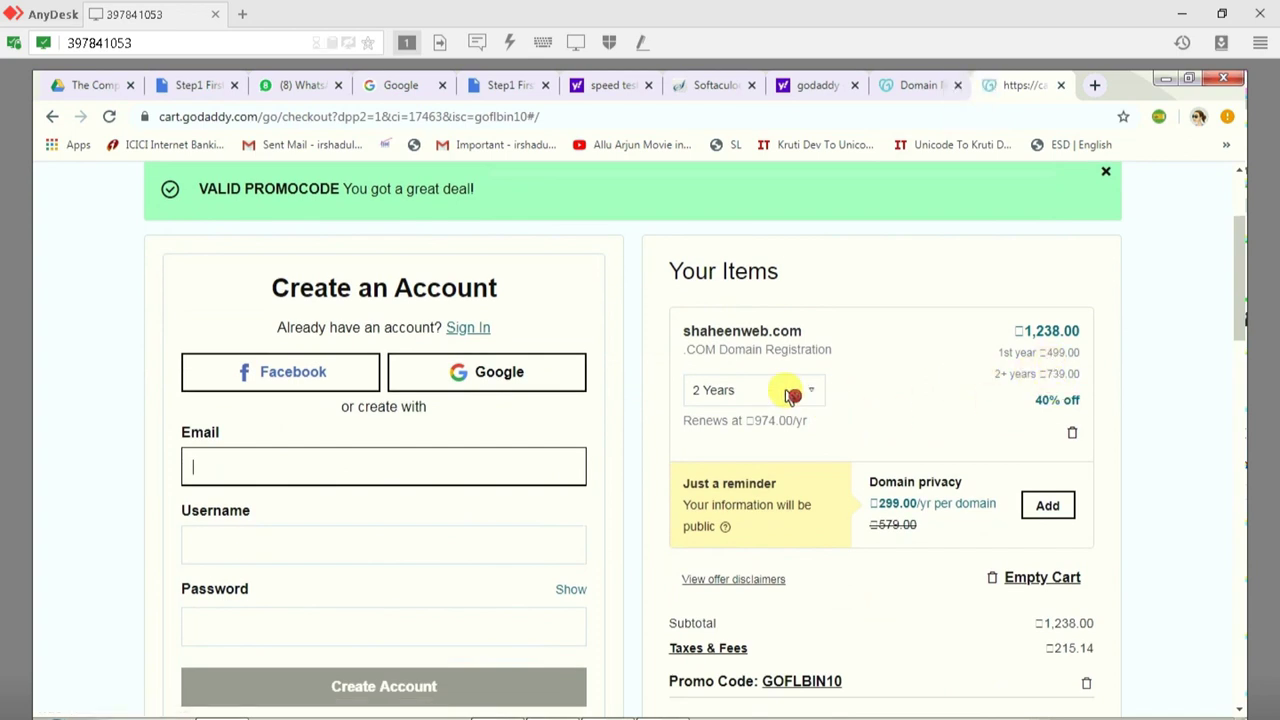
key("ctrl+w")
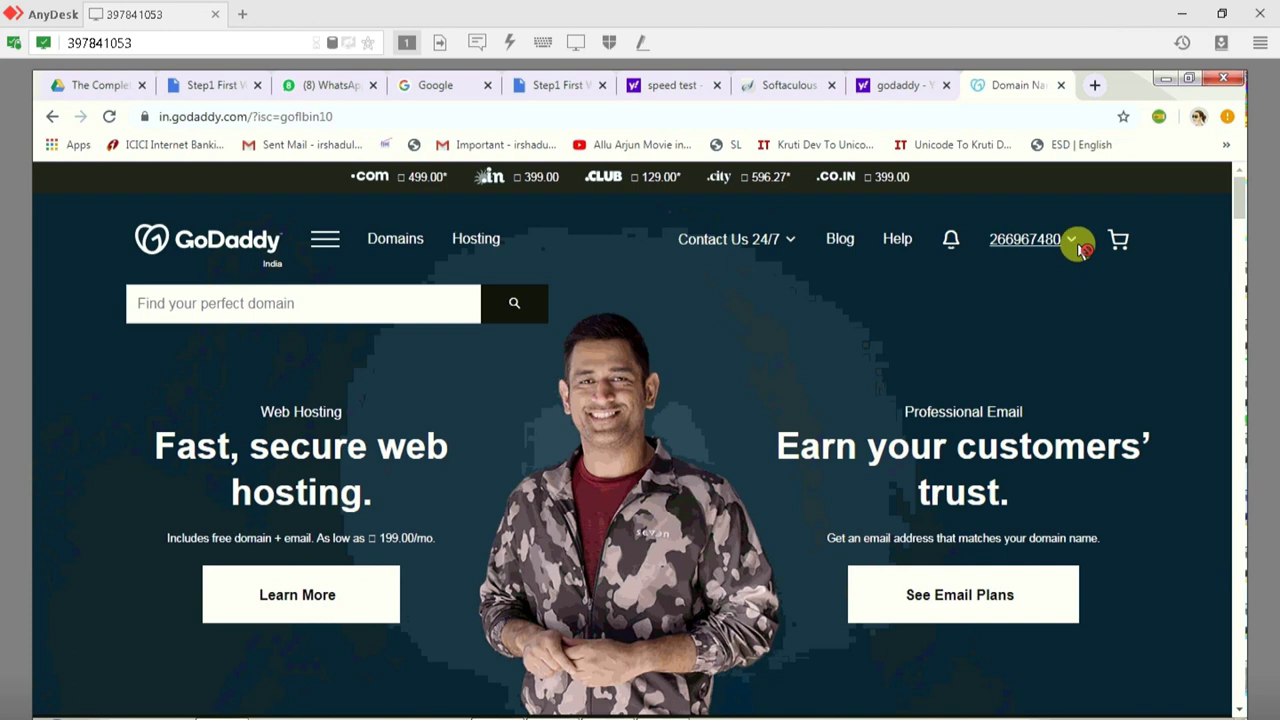
Step: Go to My Products and scroll to shaheenweb.com listed under Domains
left_click(1075, 241)
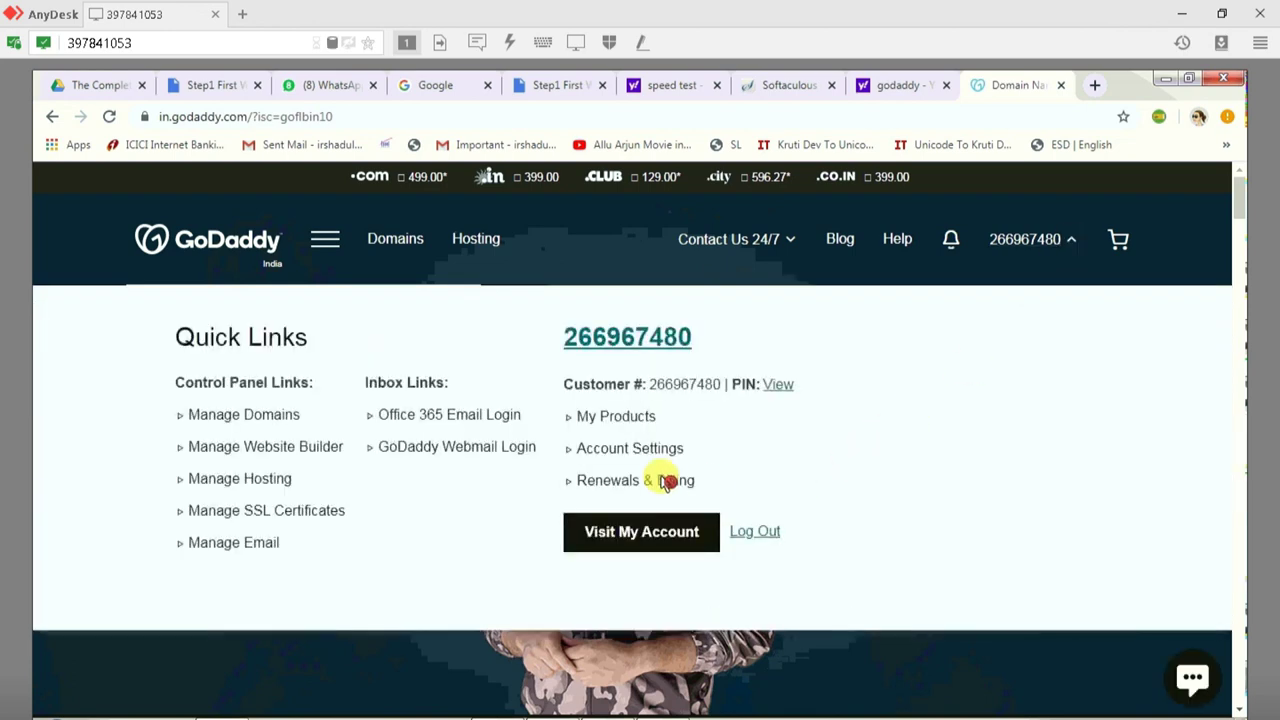
left_click(636, 419)
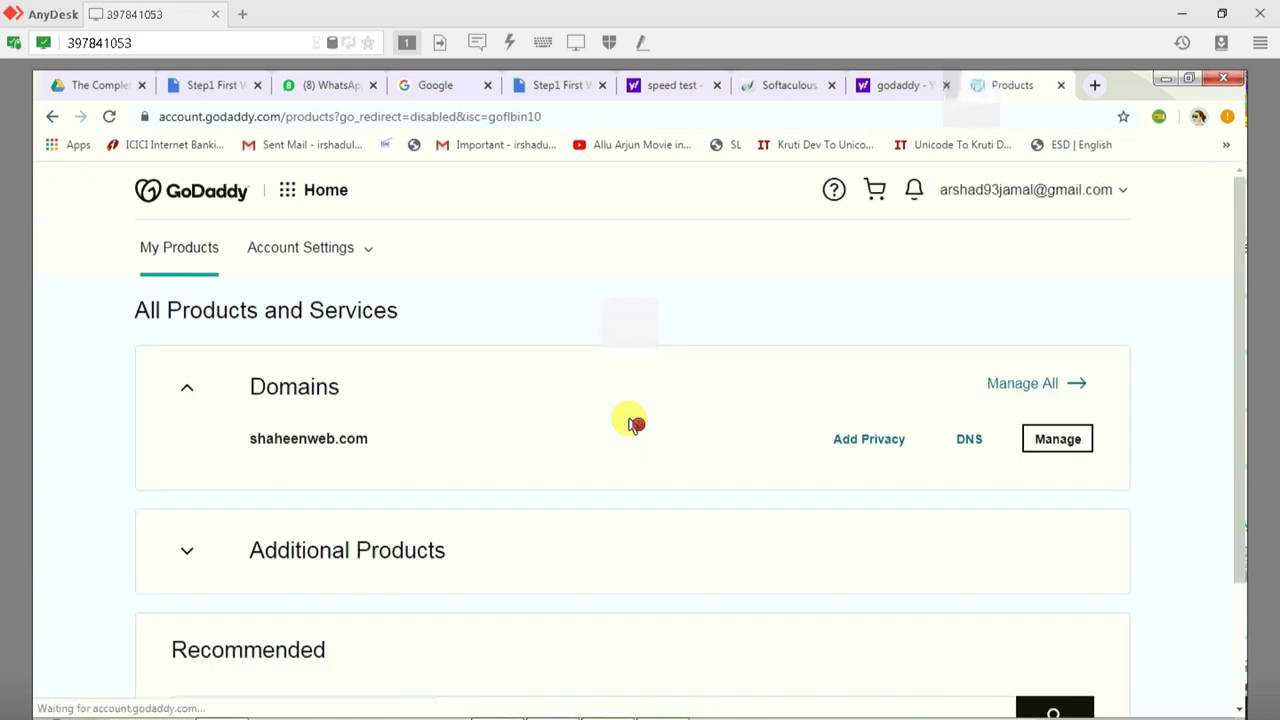
left_click(1117, 197)
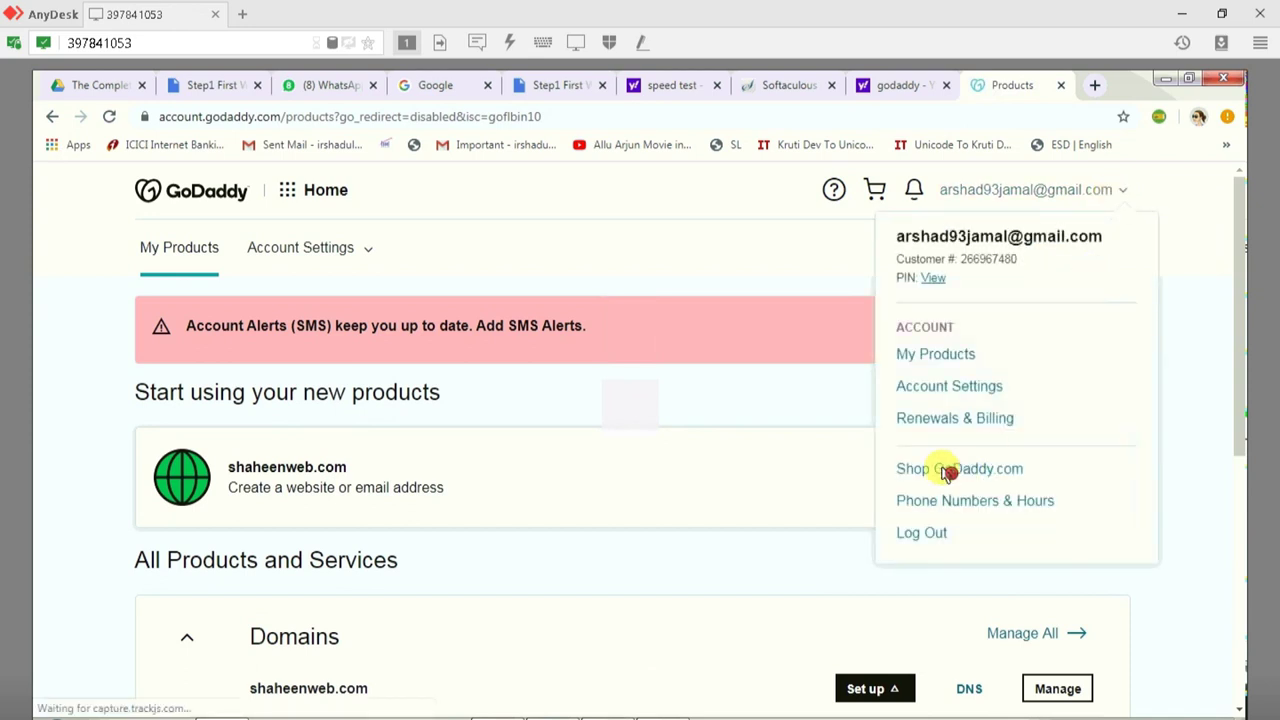
left_click(938, 355)
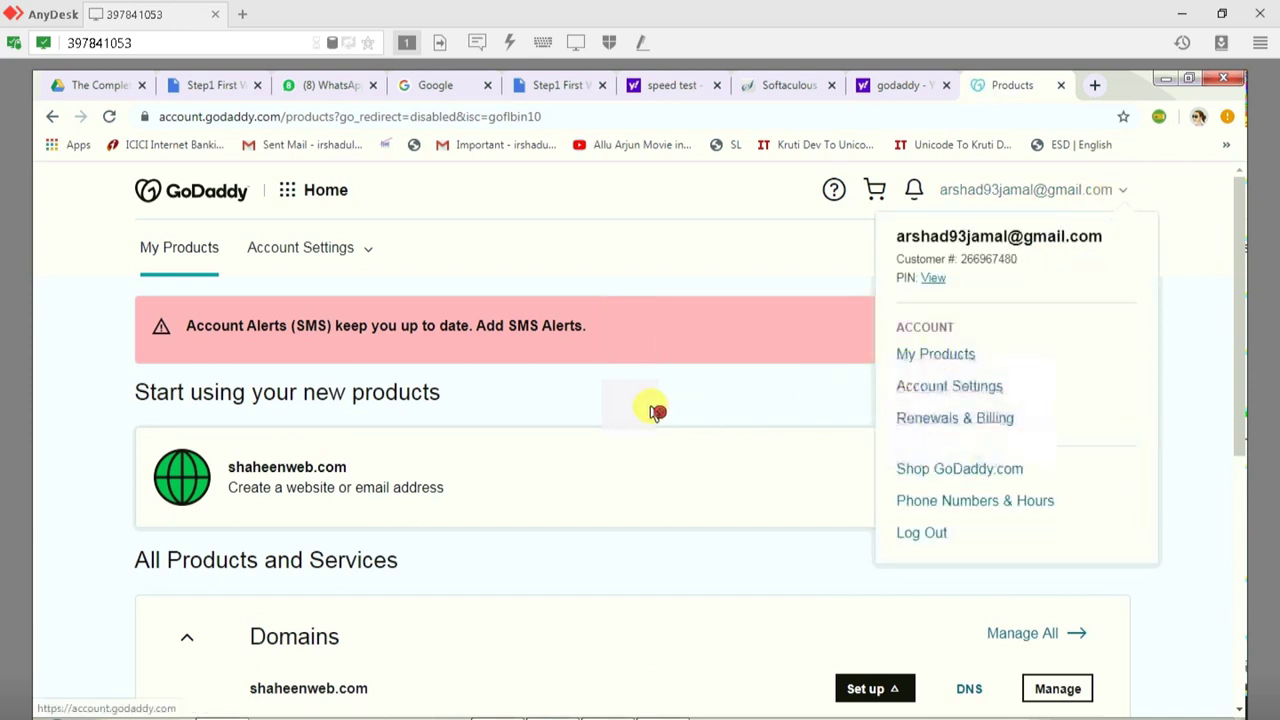
scroll(286, 608, "down", 2)
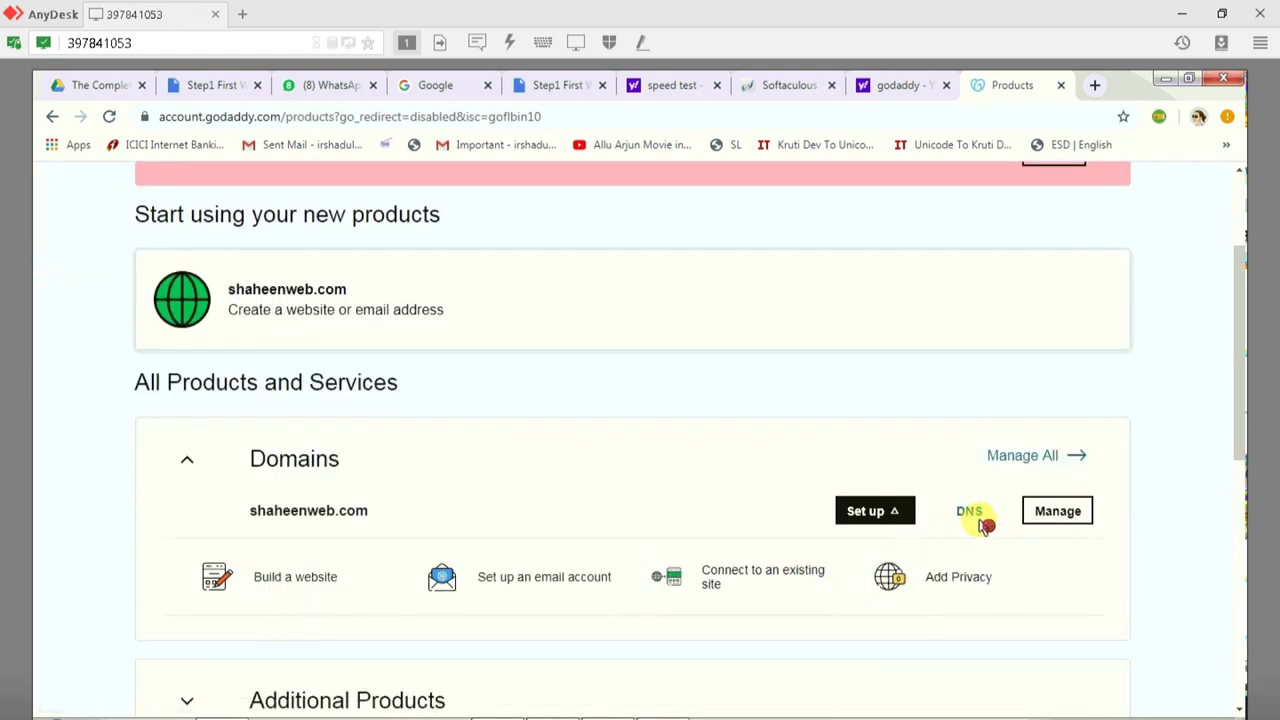
Step: Open DNS Management for shaheenweb.com and scroll to its default nameservers ns35 and ns36.domaincontrol.com
left_click(968, 513)
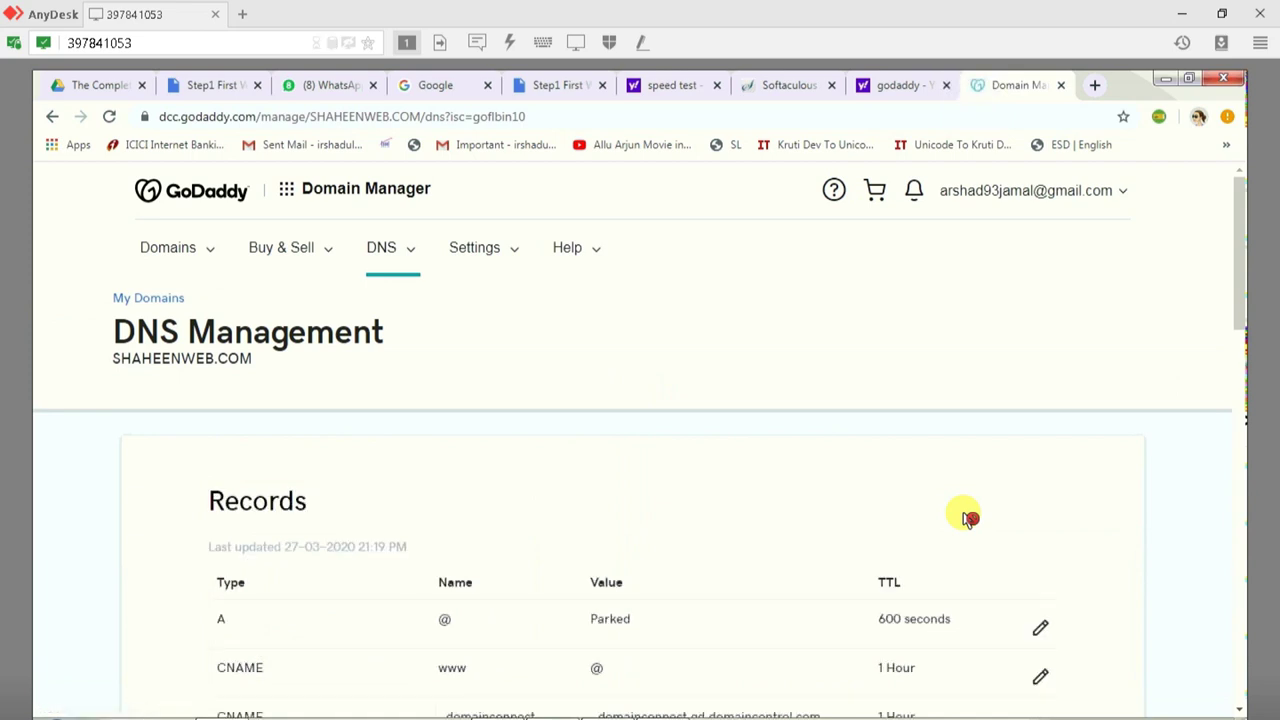
left_click(120, 342)
left_click_drag(118, 342, 388, 346)
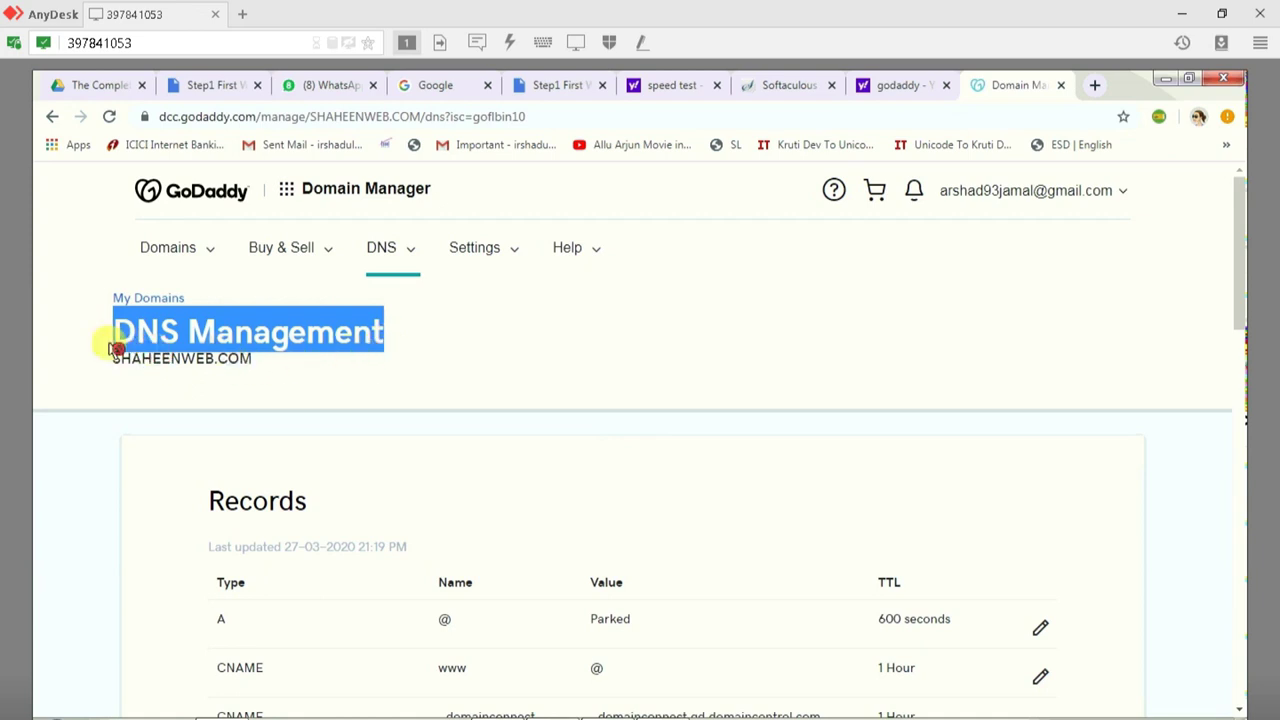
left_click(304, 342)
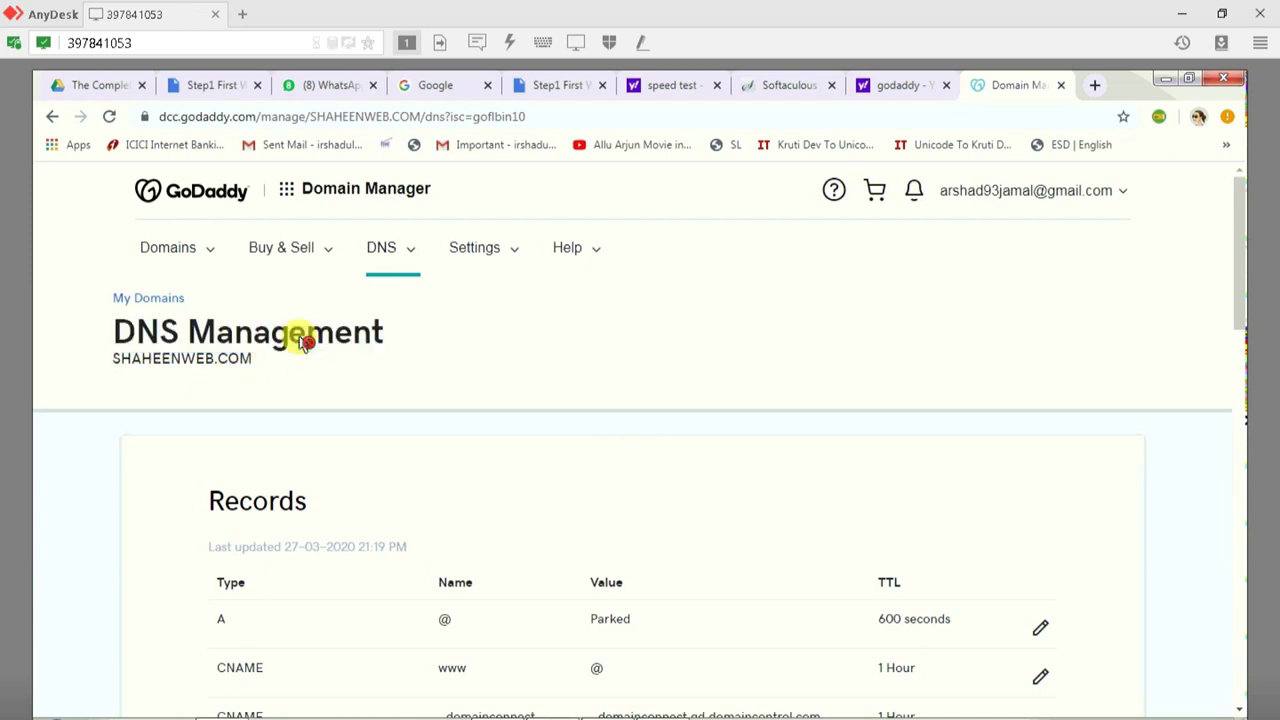
scroll(308, 484, "down", 2)
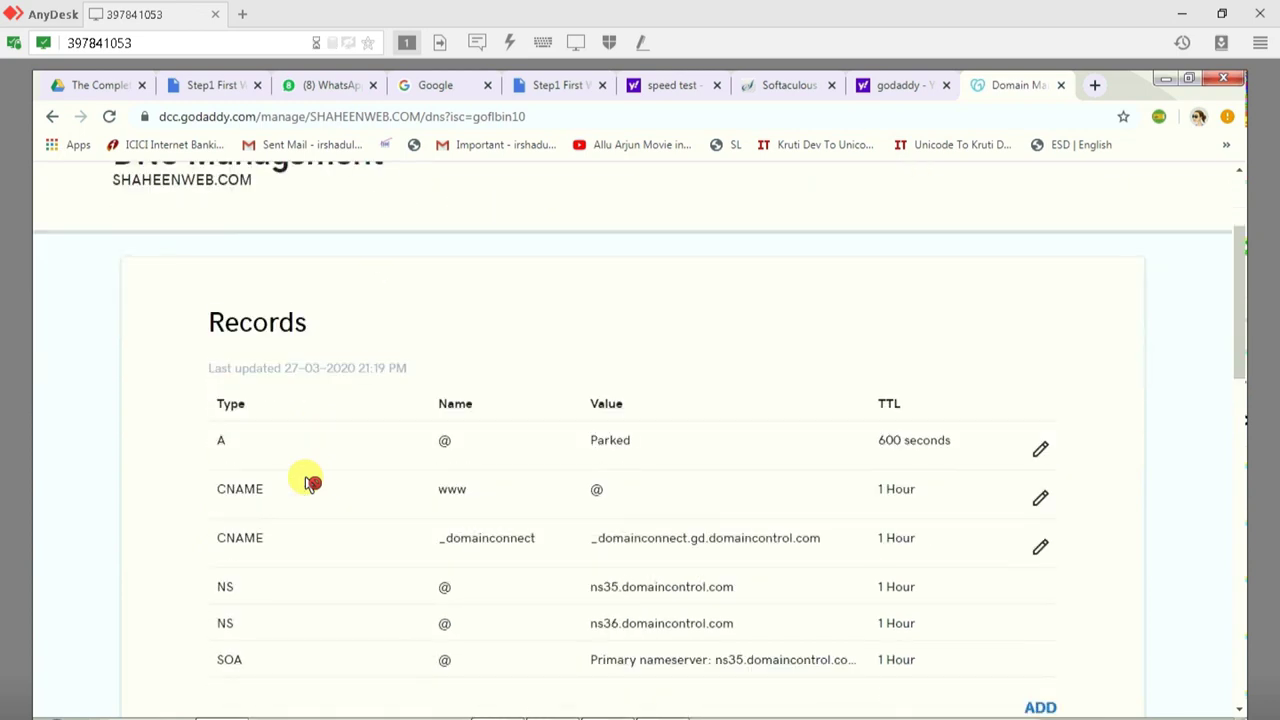
scroll(308, 484, "down", 4)
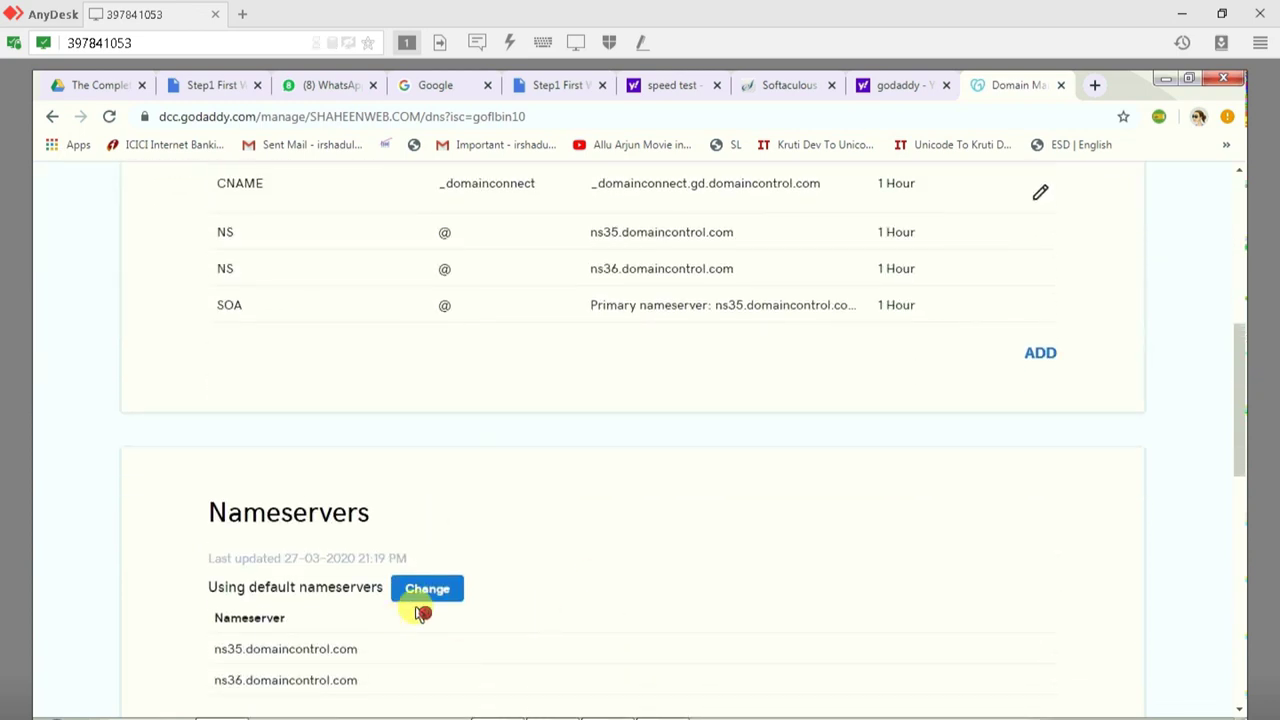
scroll(420, 611, "down", 1)
Step: Switch shaheenweb.com's nameservers to the 'Enter my own nameservers (advanced)' option
left_click(428, 500)
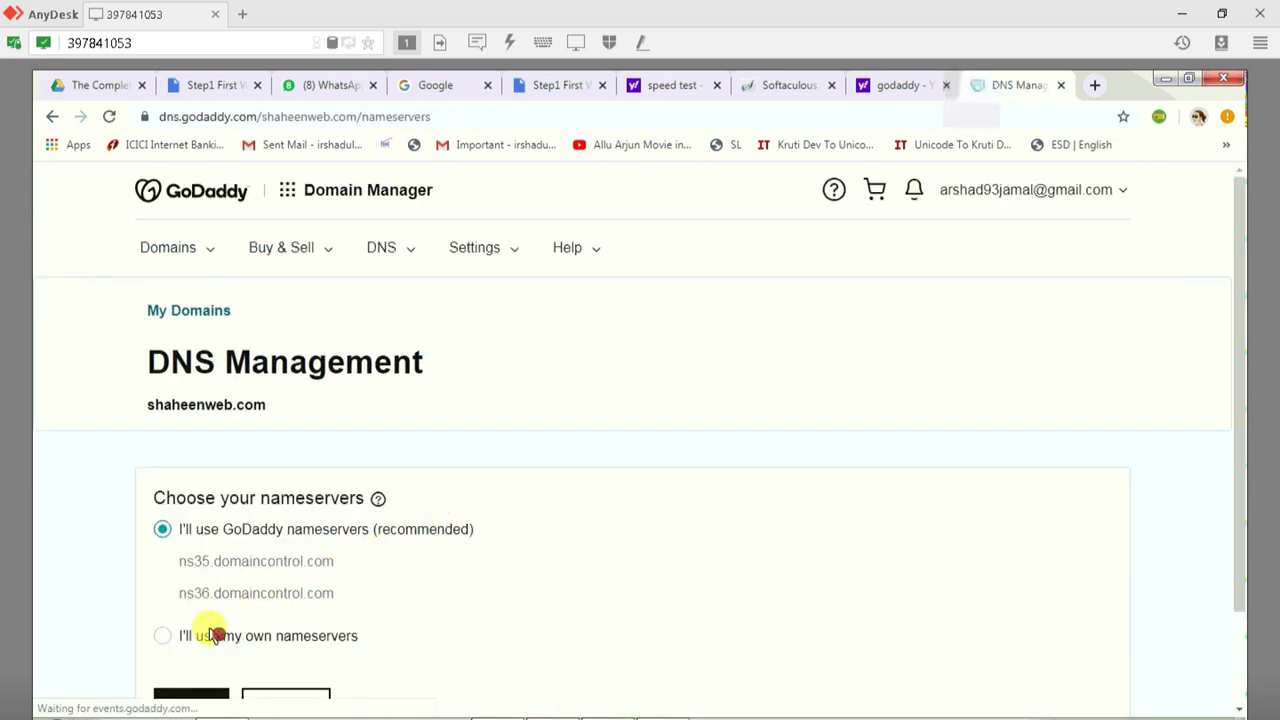
scroll(185, 615, "down", 1)
scroll(491, 583, "down", 1)
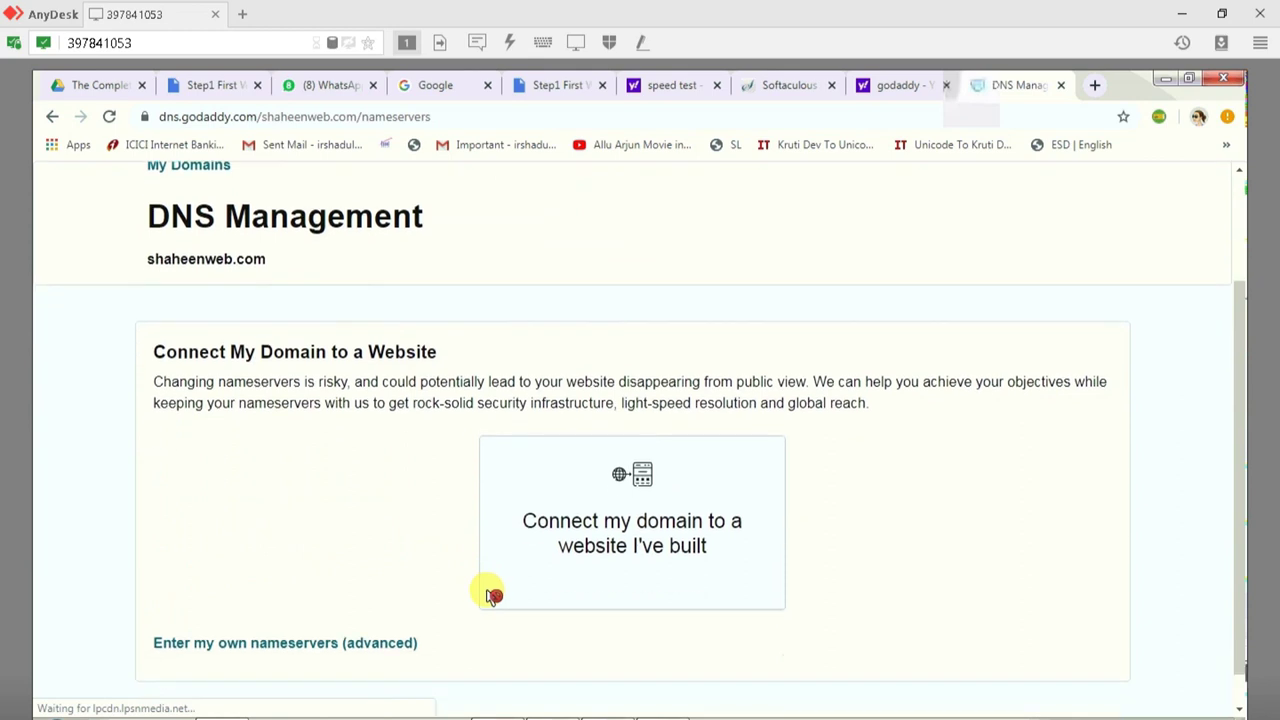
left_click(203, 613)
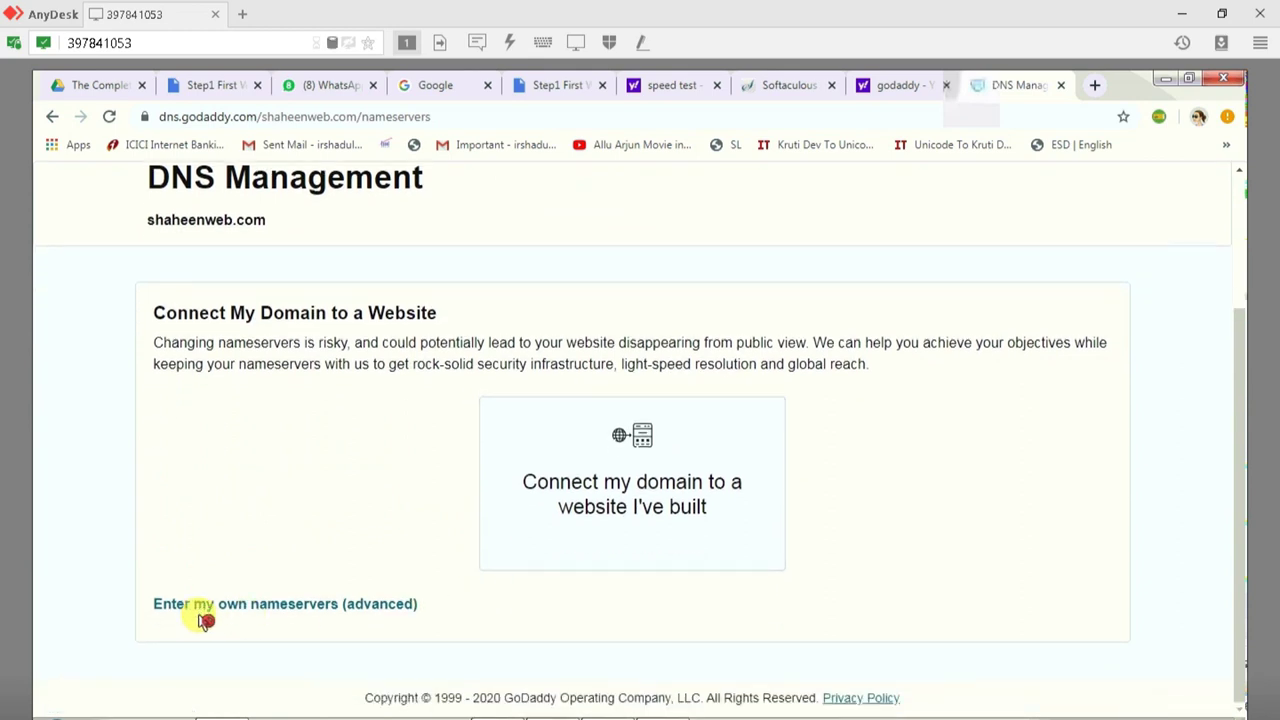
left_click(199, 445)
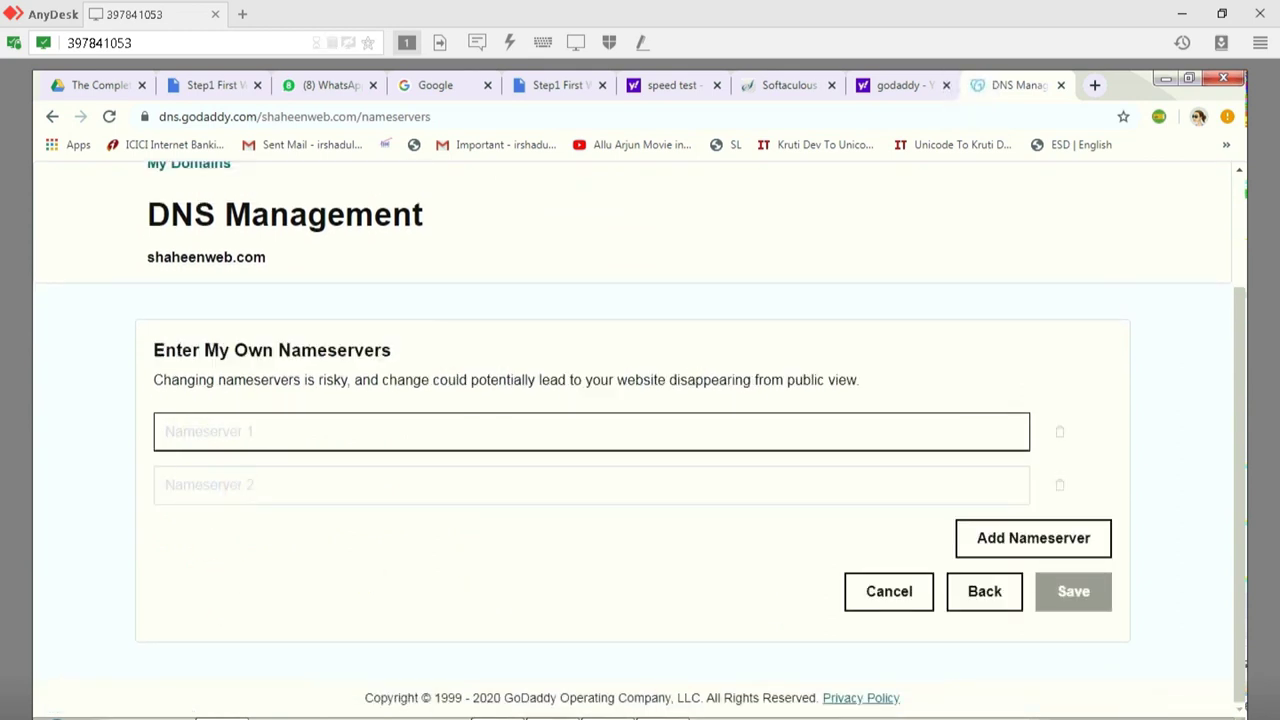
Step: Enter r1.gigilist.com and r2.gigilist.com as the custom nameservers and save
left_click(845, 668)
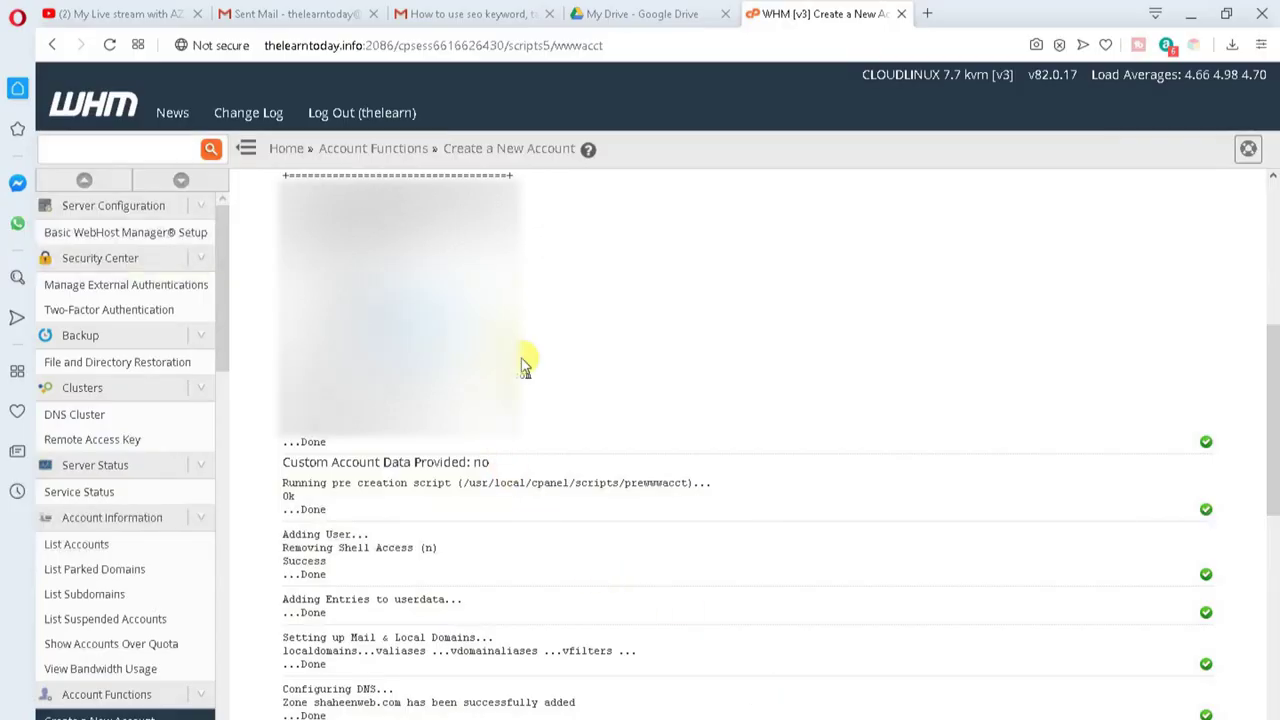
key("alt+Tab")
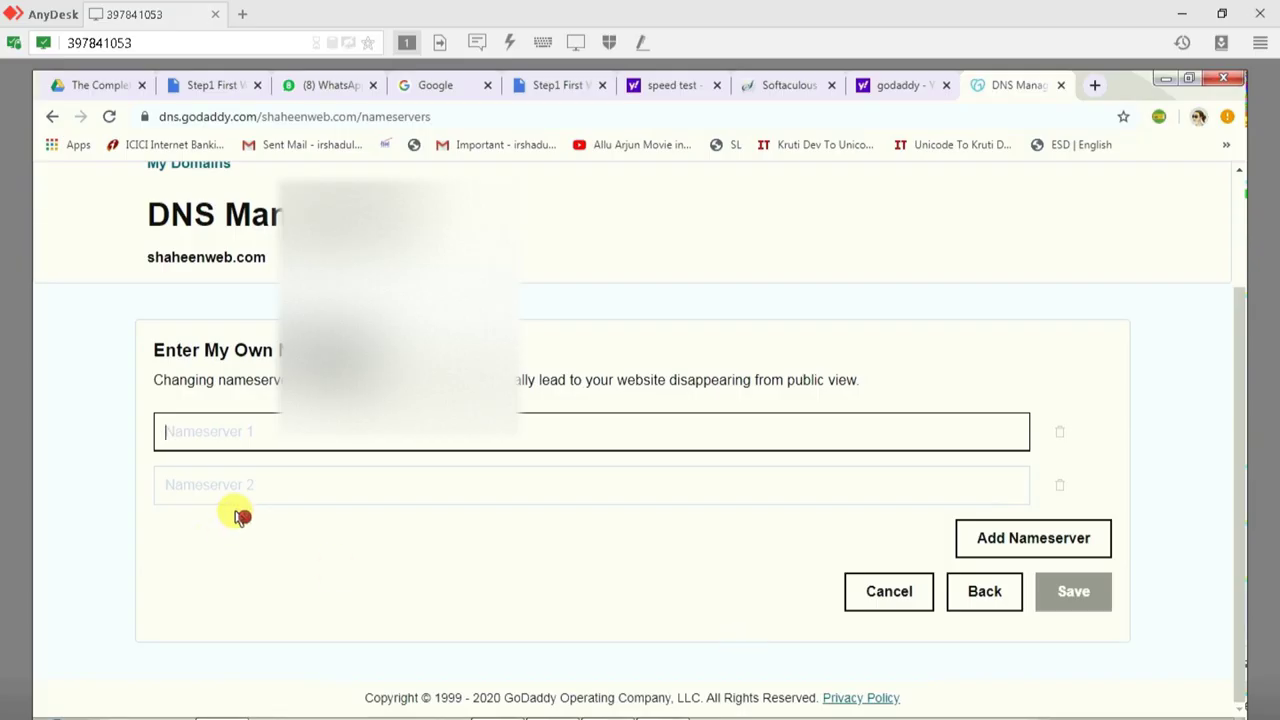
type("r1.gigilist.com")
left_click(257, 489)
type("r1.gigilist.com")
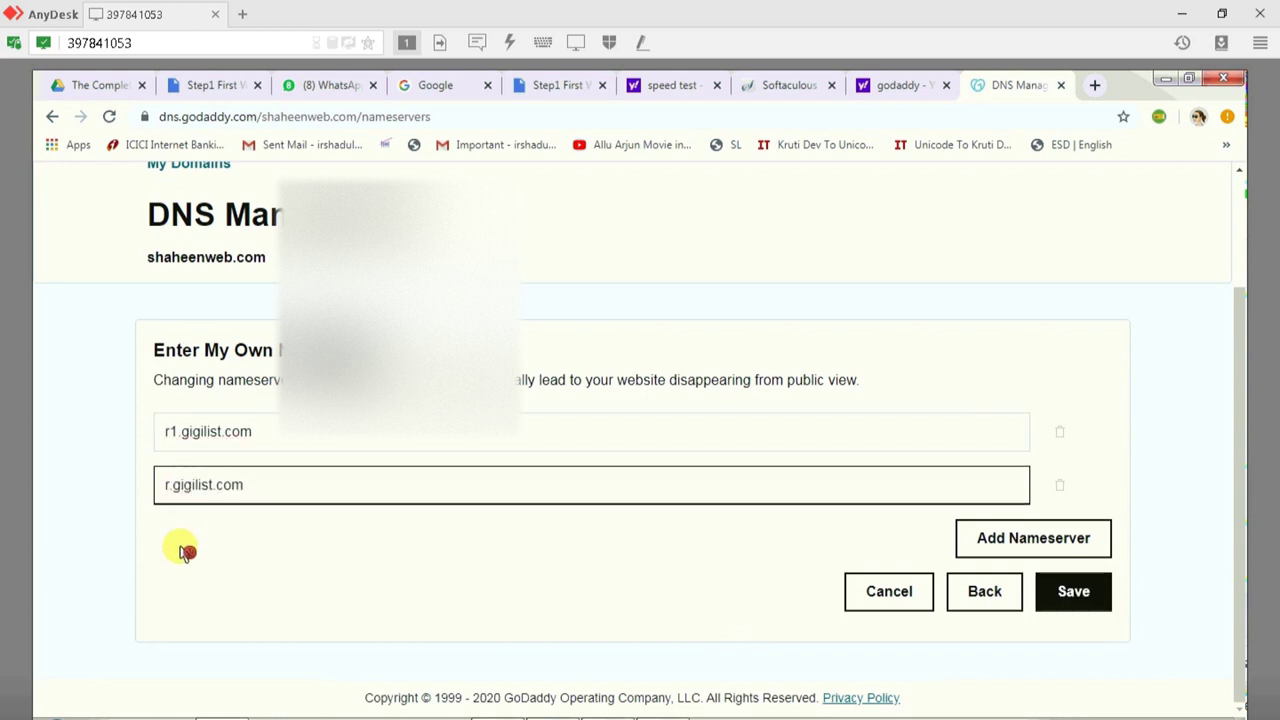
key("BackSpace")
type("2")
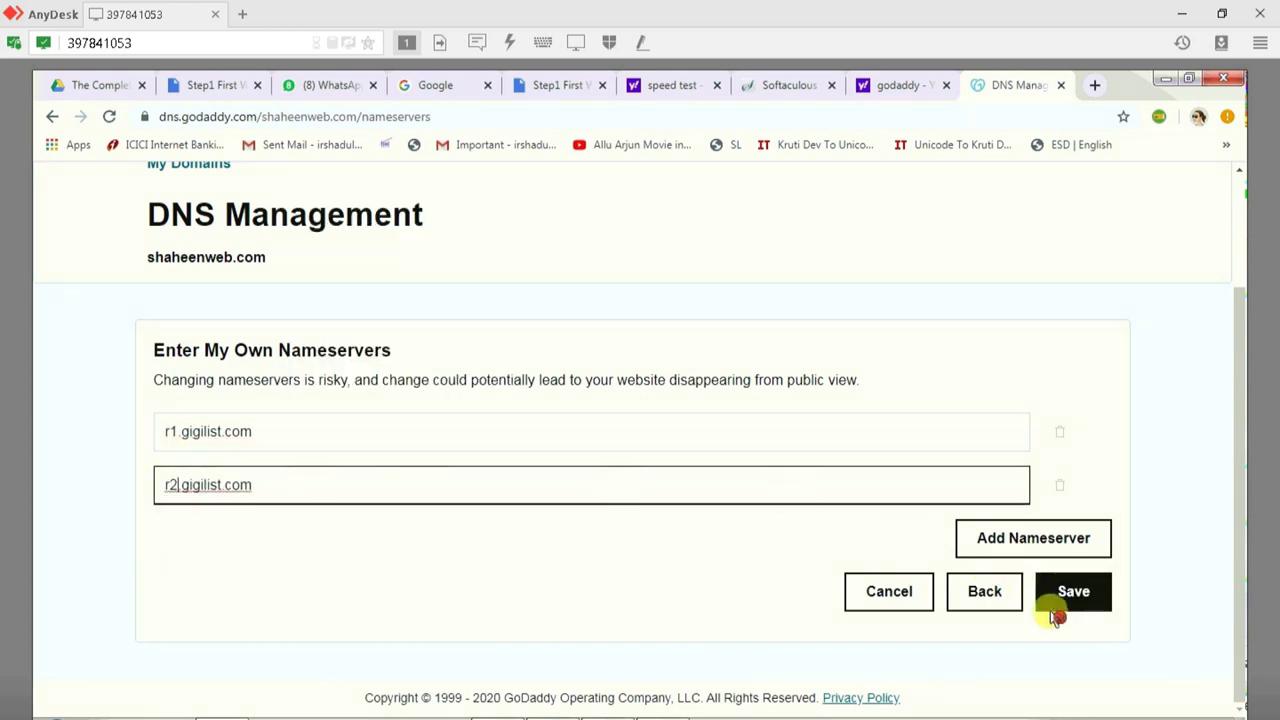
left_click(1073, 593)
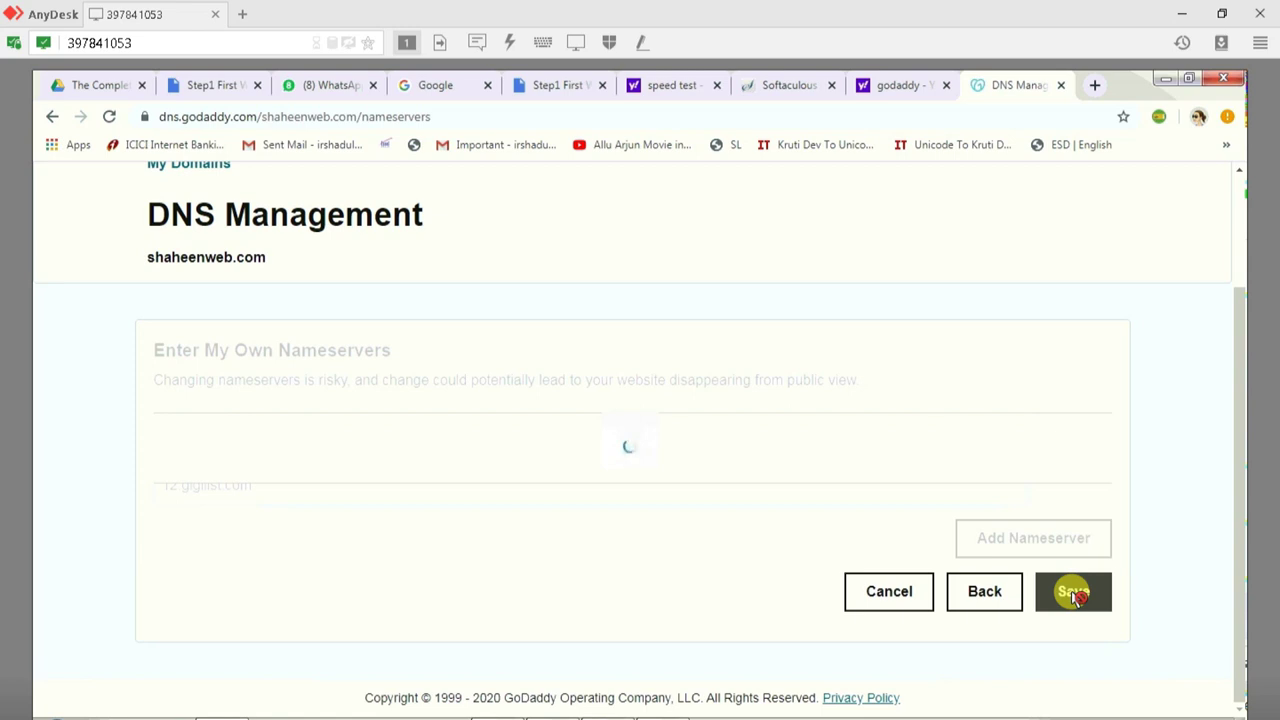
Step: Copy the domain name shaheenweb.com from the DNS page and open a blank browser tab
scroll(557, 451, "down", 1)
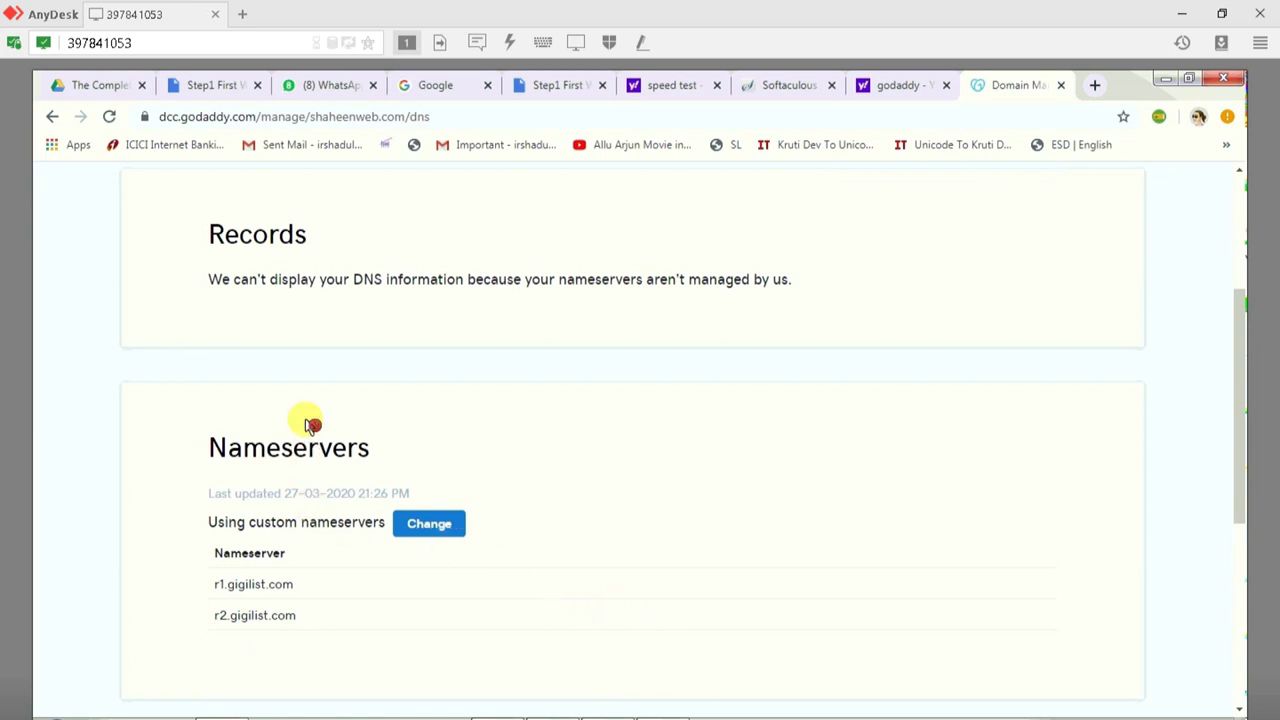
scroll(306, 423, "up", 3)
scroll(223, 377, "up", 2)
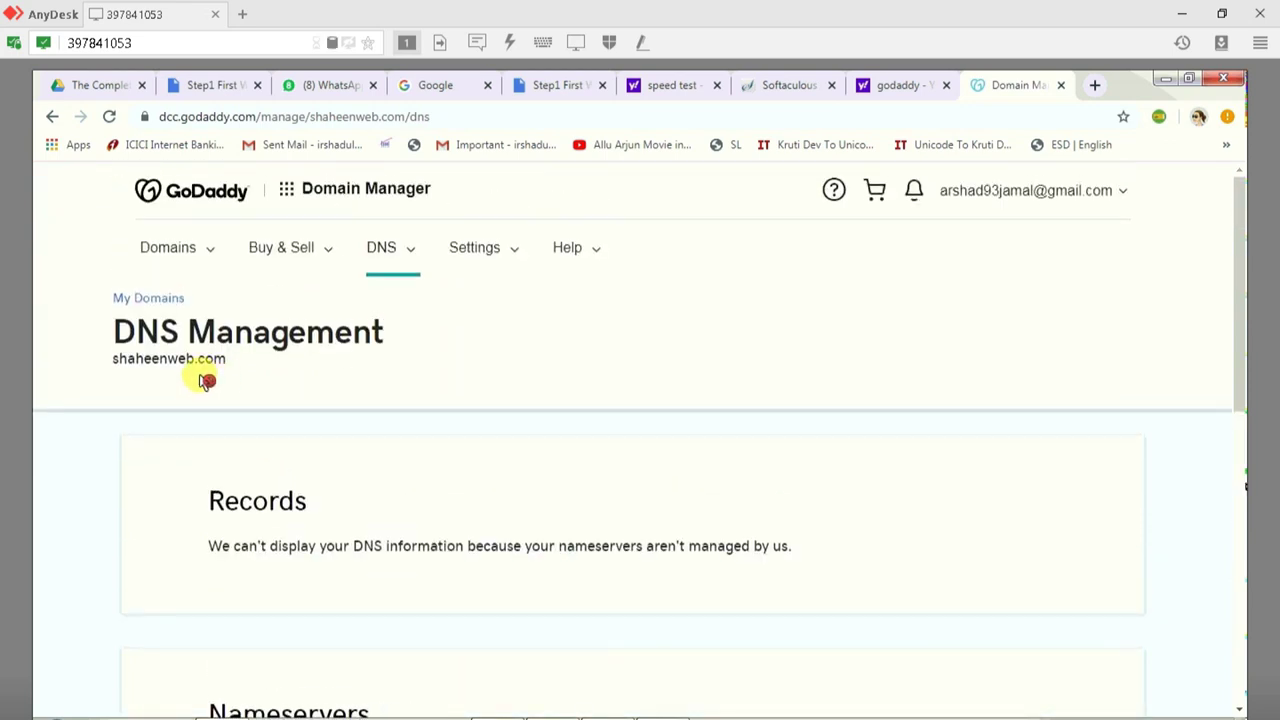
double_click(178, 362)
right_click(186, 366)
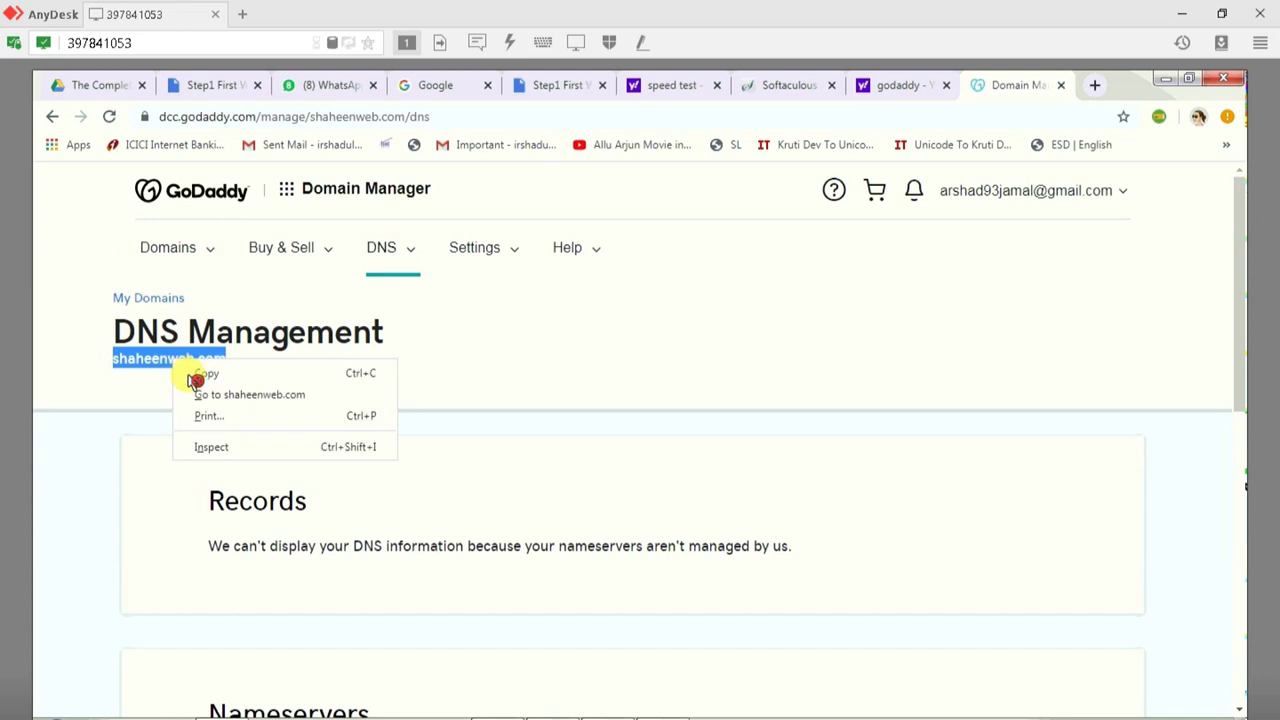
left_click(200, 373)
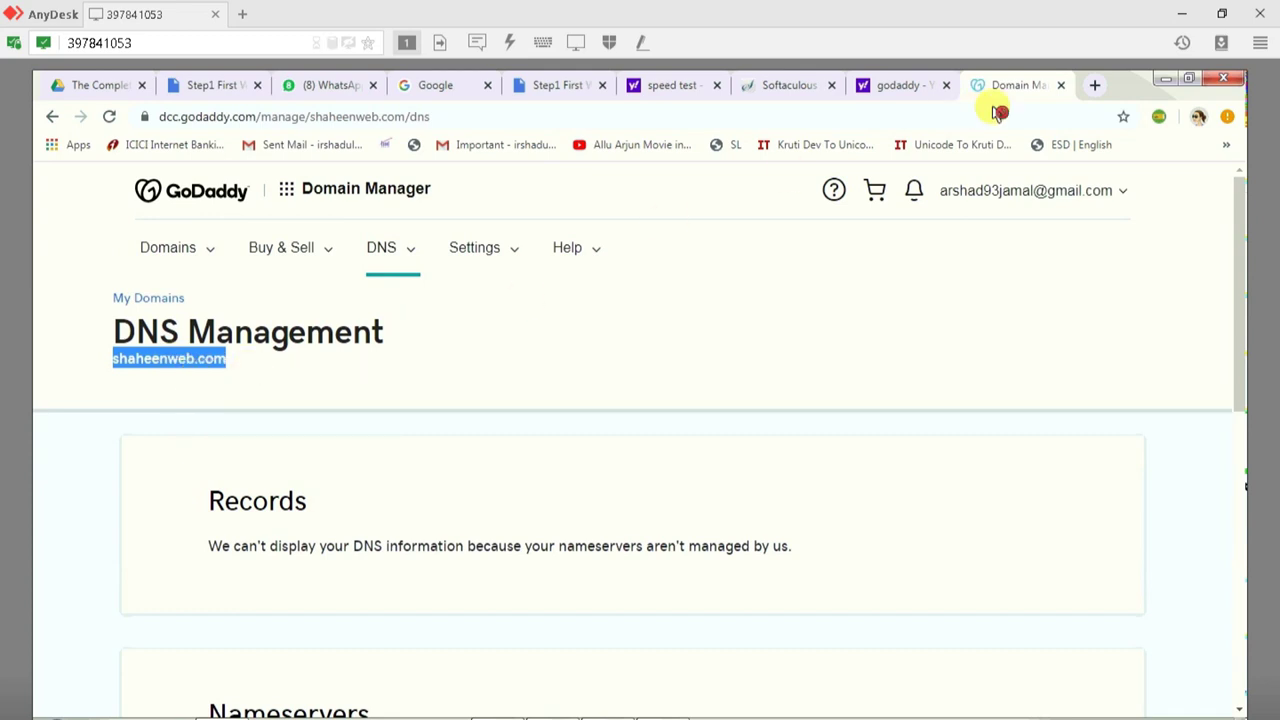
left_click(1093, 91)
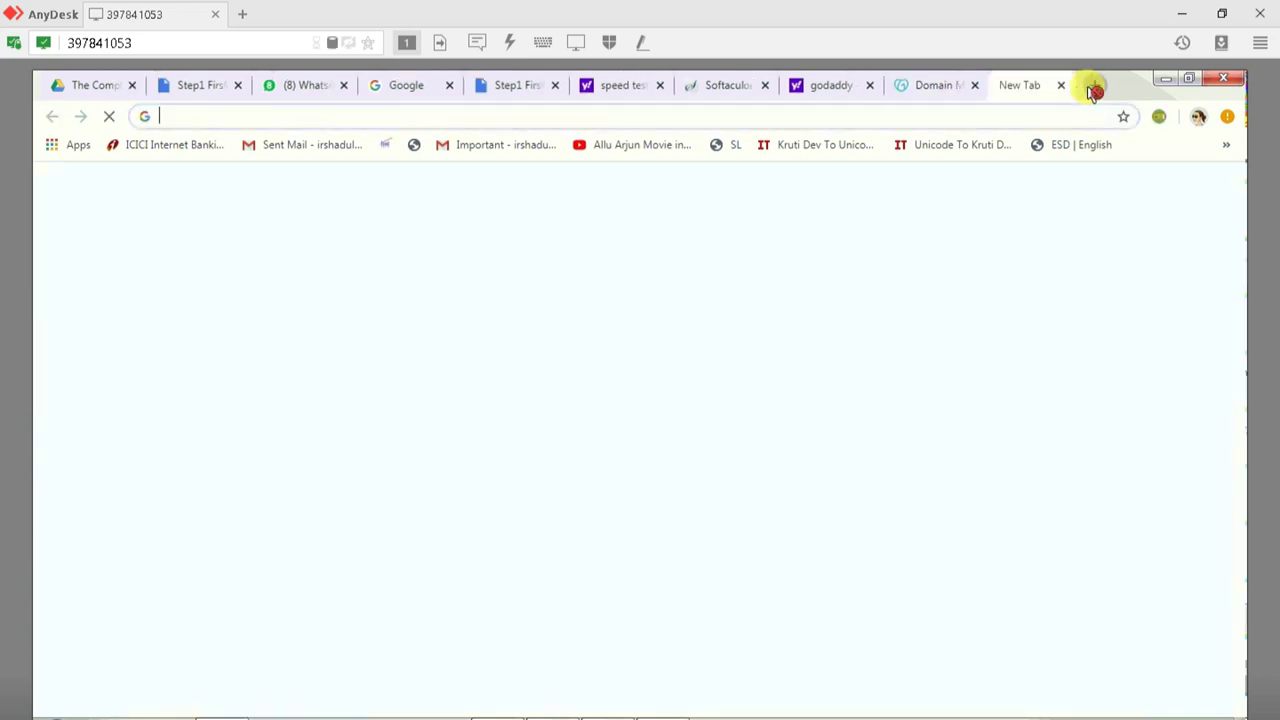
Step: Paste shaheenweb.com into the new tab and load the site's Index of / page
left_click(922, 87)
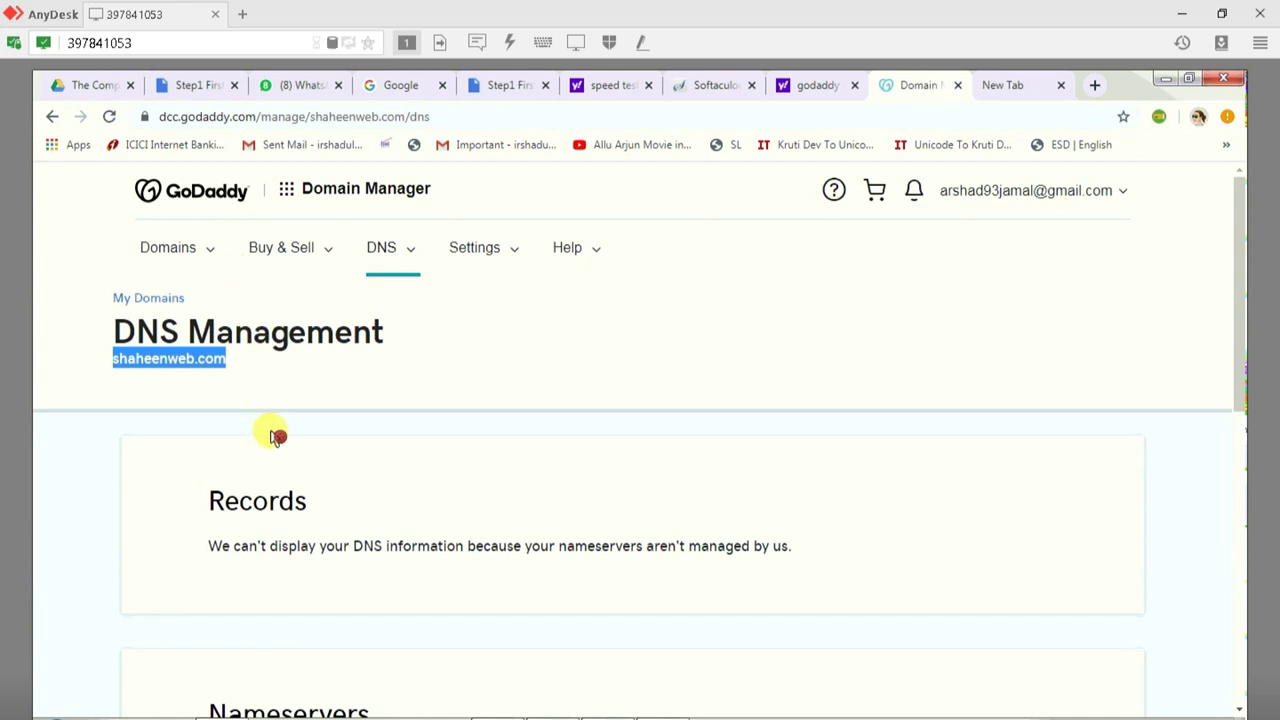
left_click(1000, 86)
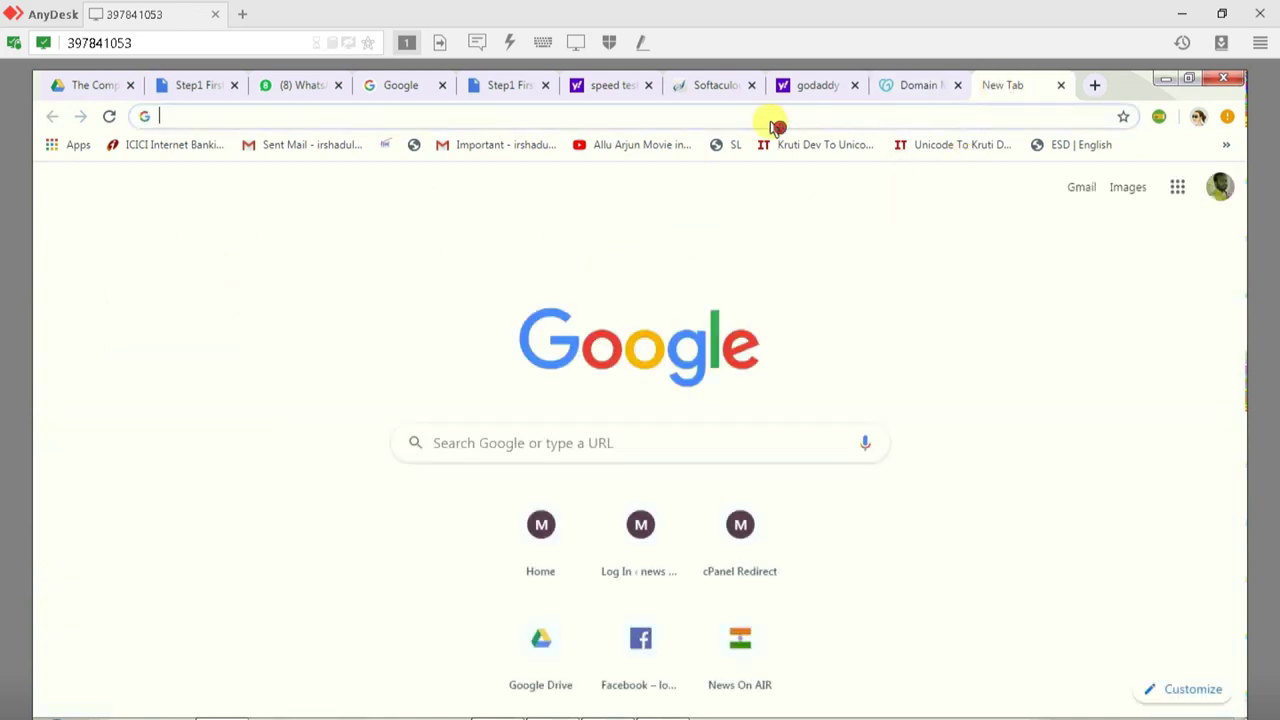
key("ctrl+v")
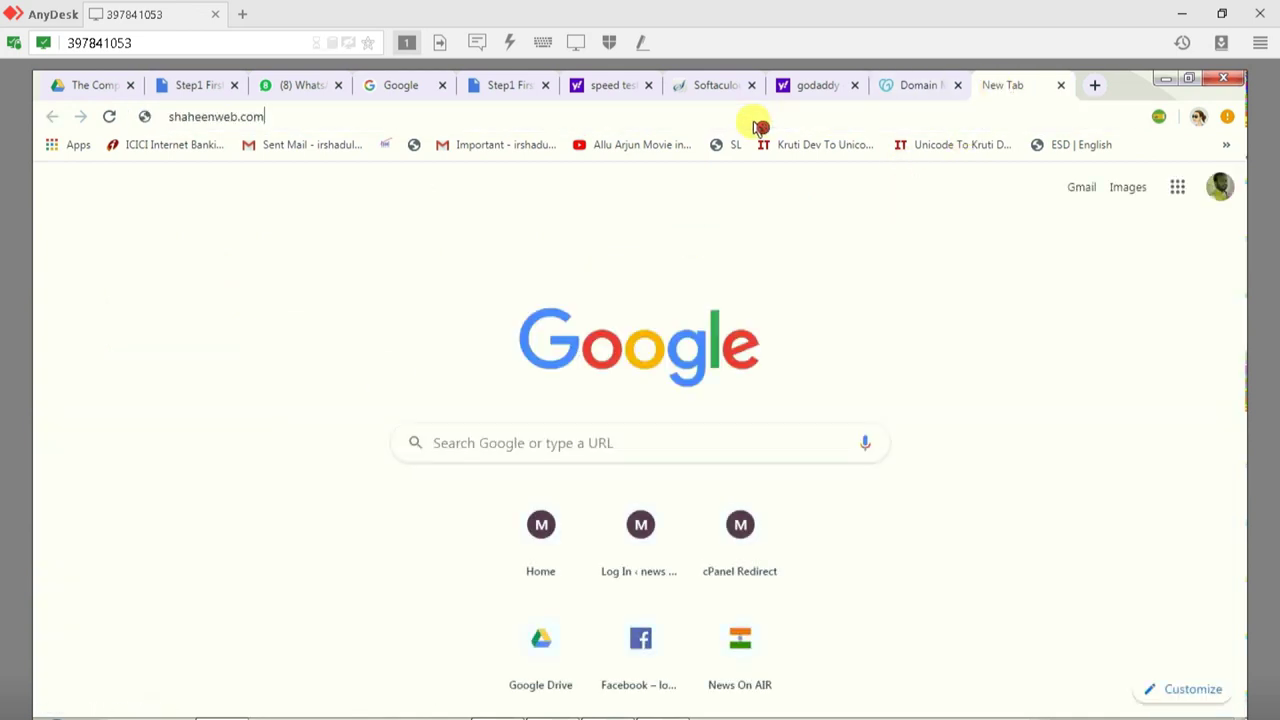
key("Return")
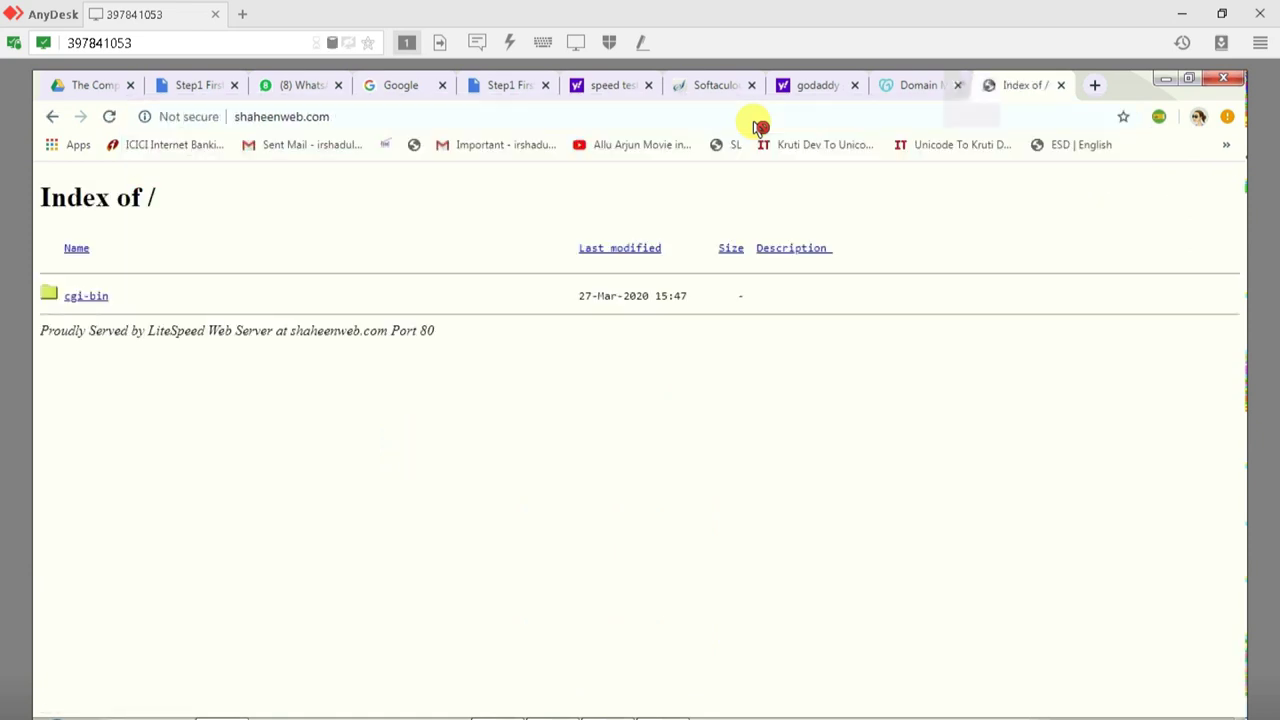
left_click(334, 118)
key("ctrl+c")
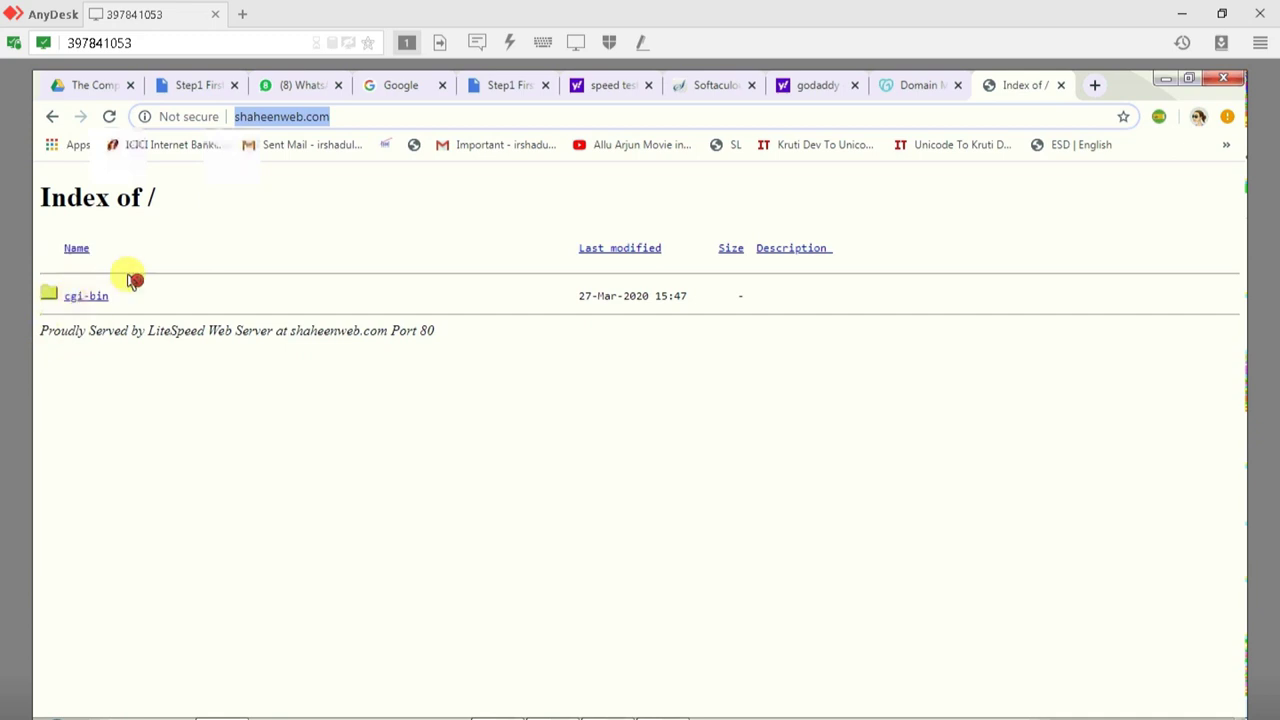
Step: Open who.is in another new tab
left_click(1095, 88)
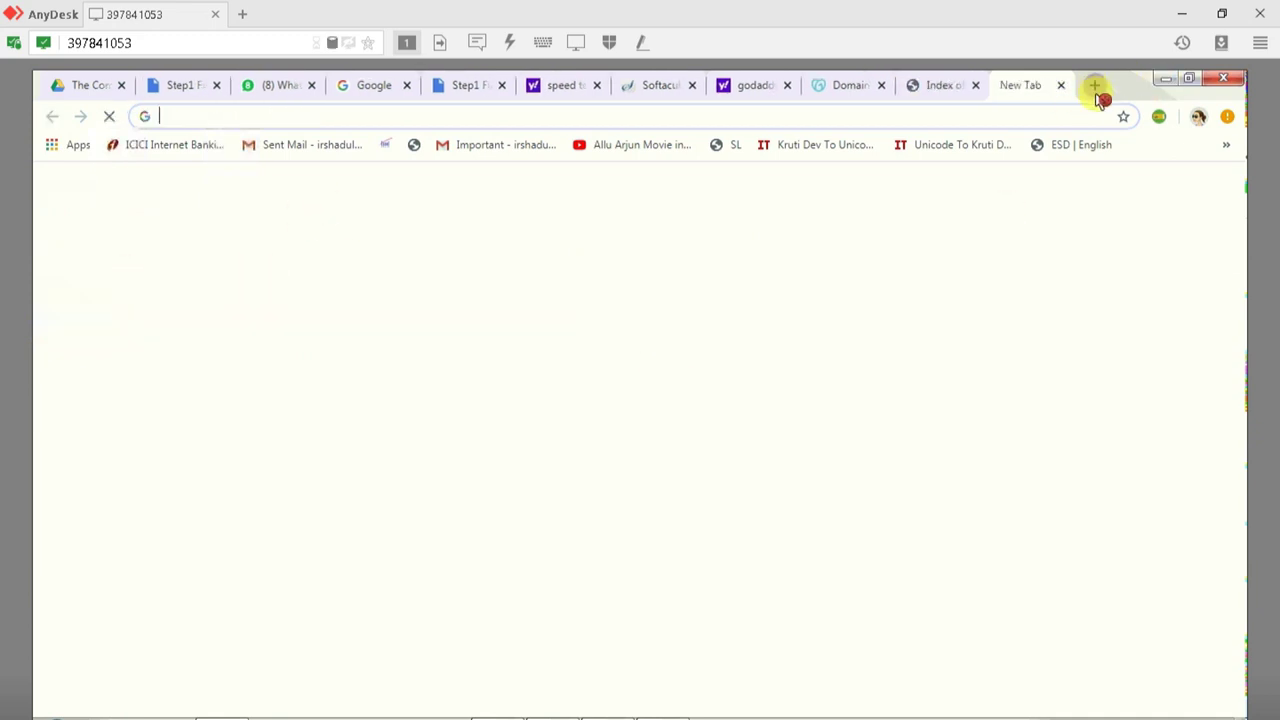
type("wh")
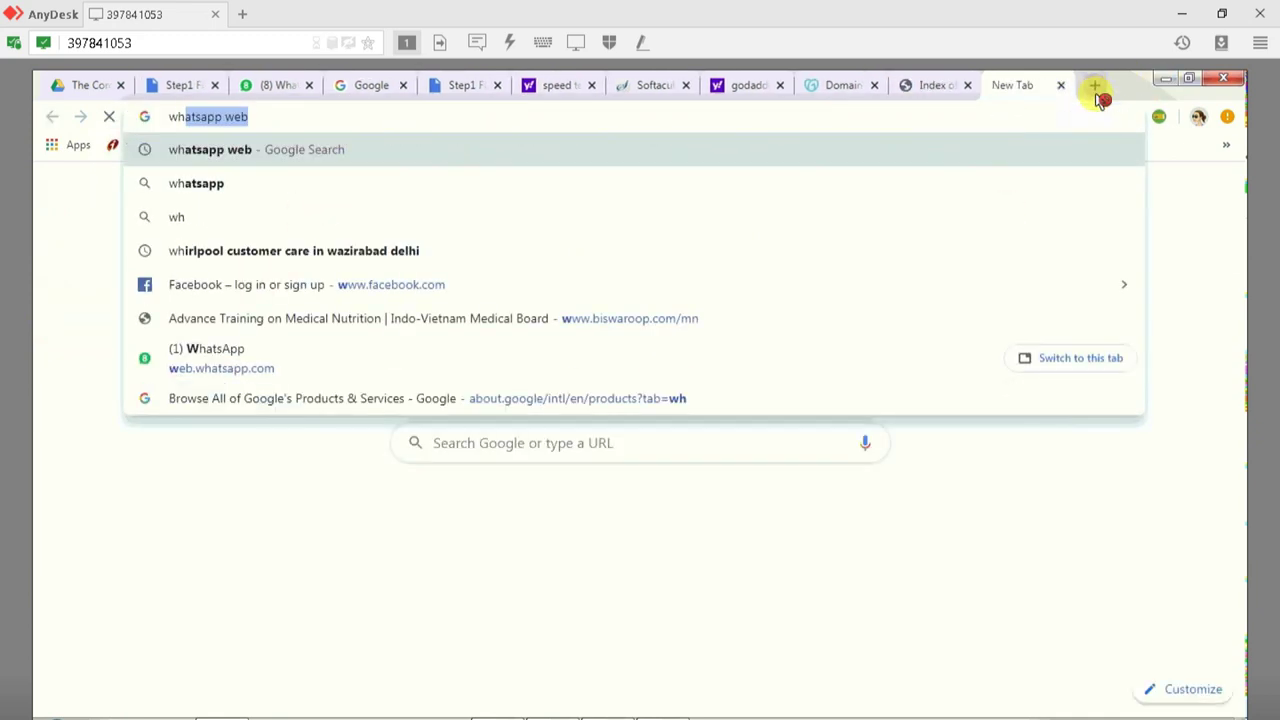
type("oo")
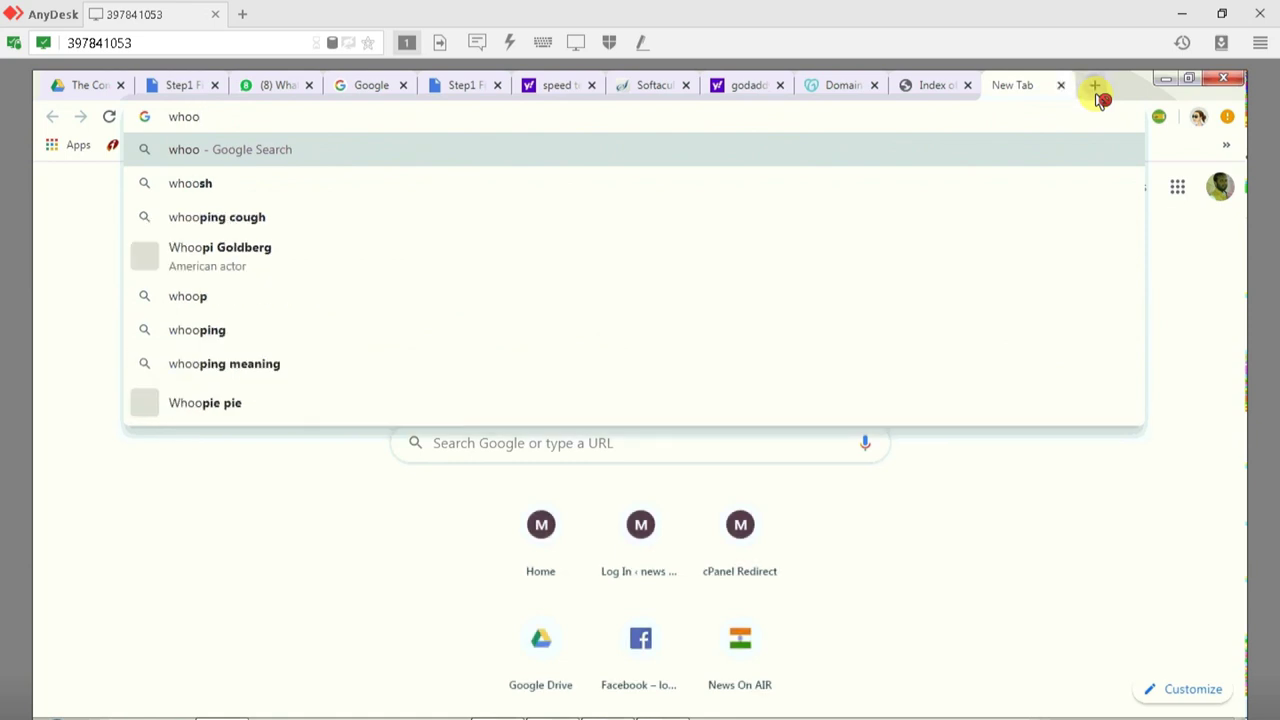
key("BackSpace")
type(".is")
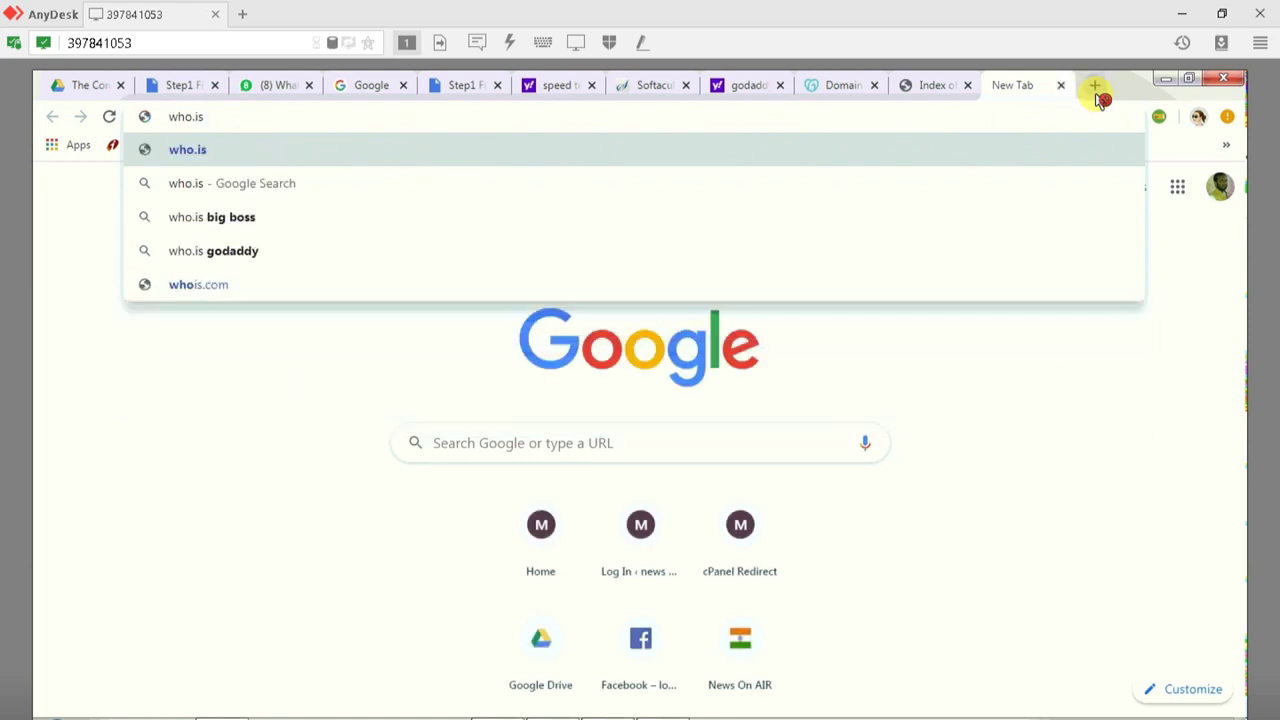
key("Return")
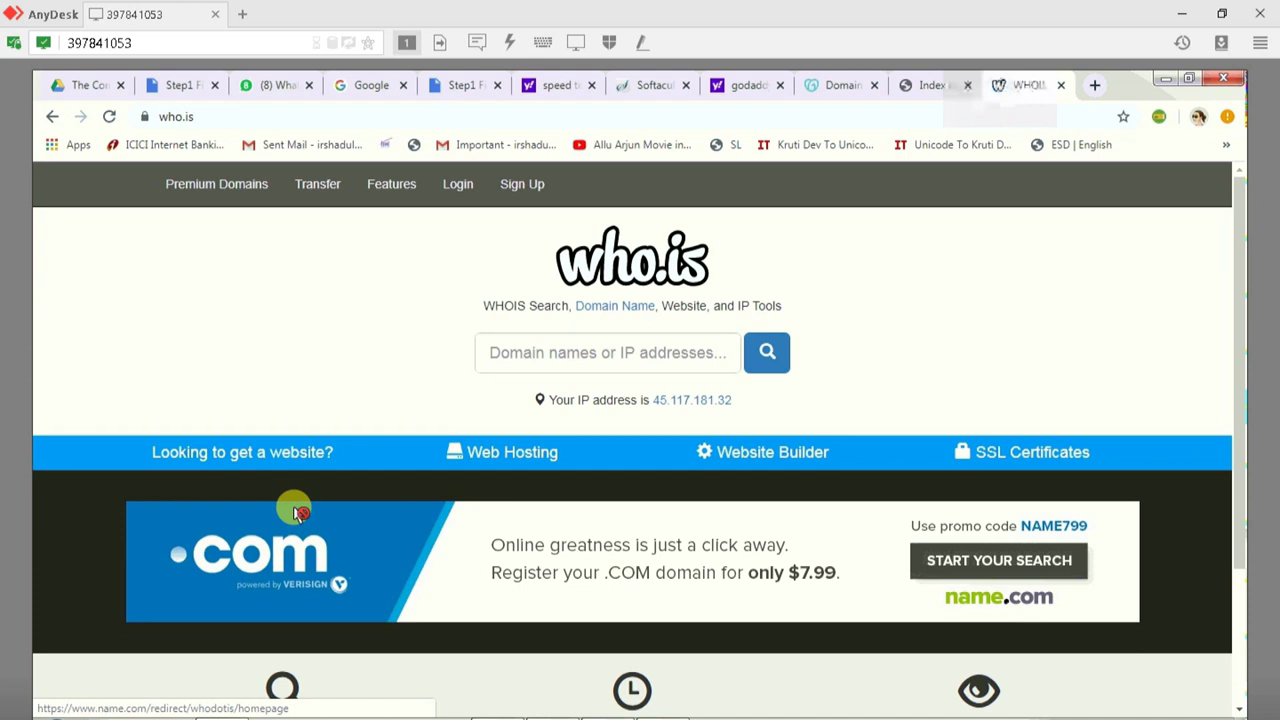
Step: Run a who.is lookup for shaheenweb.com and note the whois server whois.godaddy.com
left_click(529, 355)
key("ctrl+v")
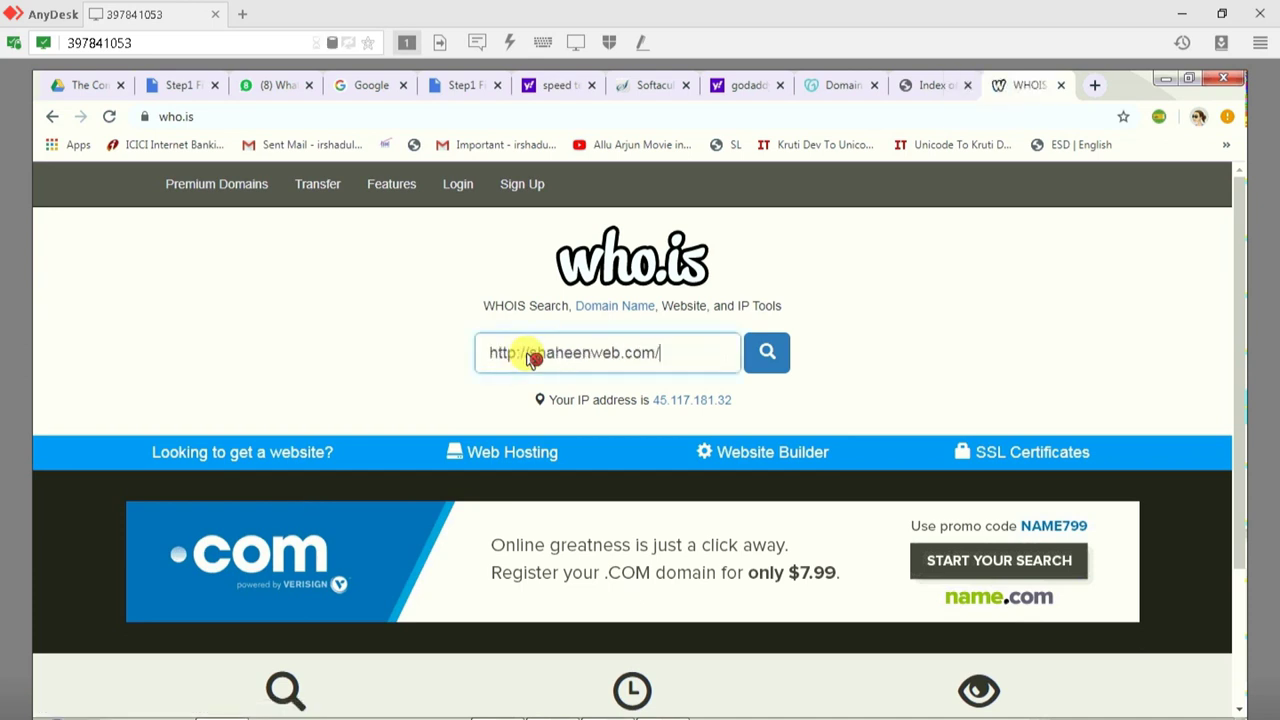
left_click(766, 355)
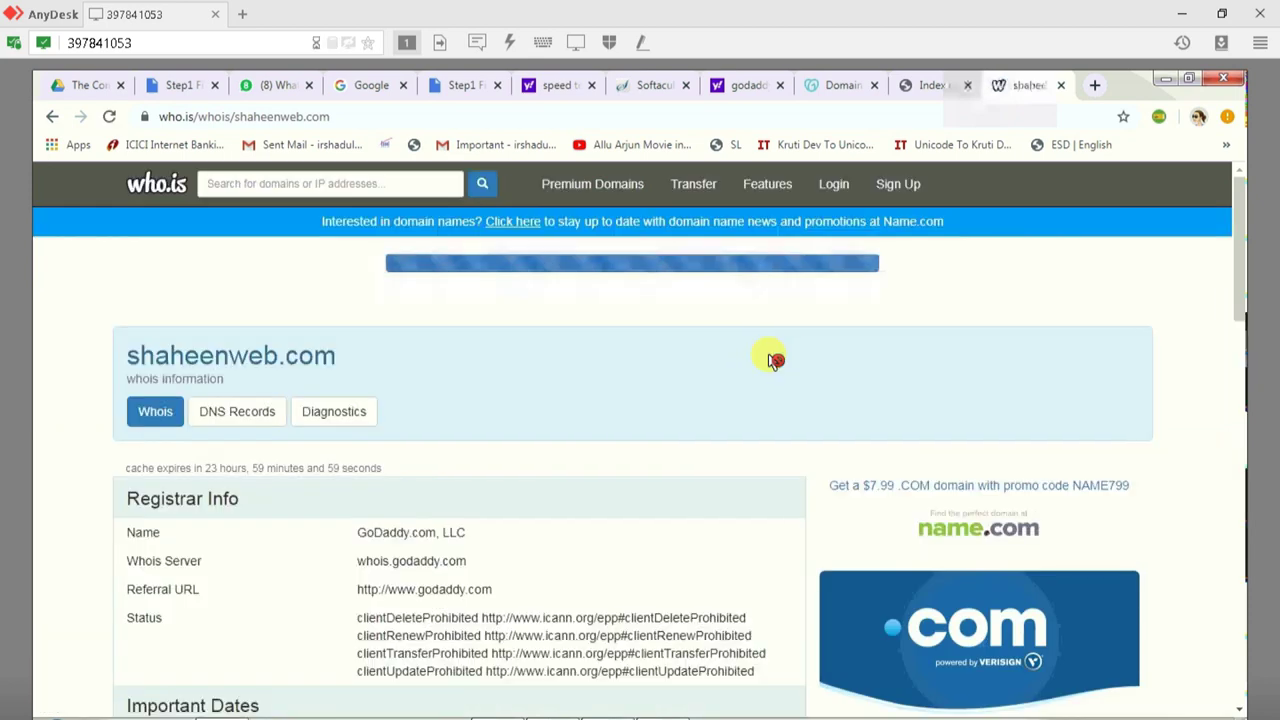
scroll(634, 374, "down", 2)
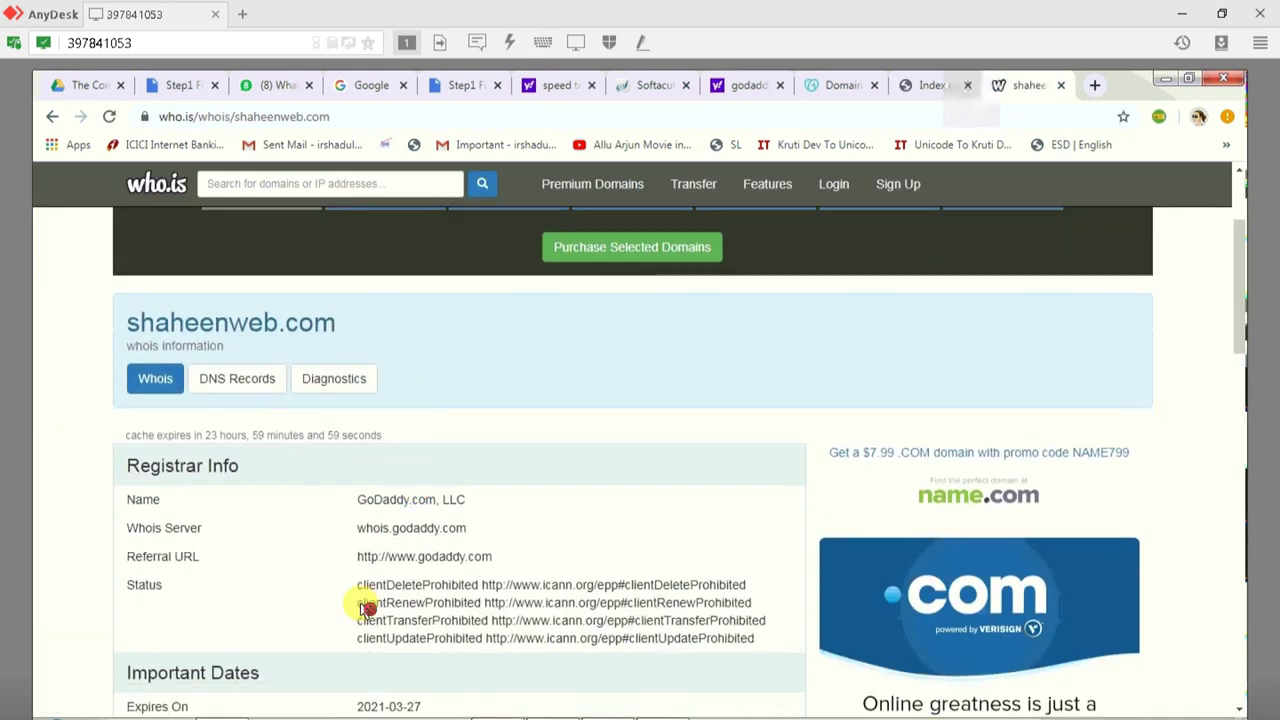
left_click_drag(357, 528, 474, 530)
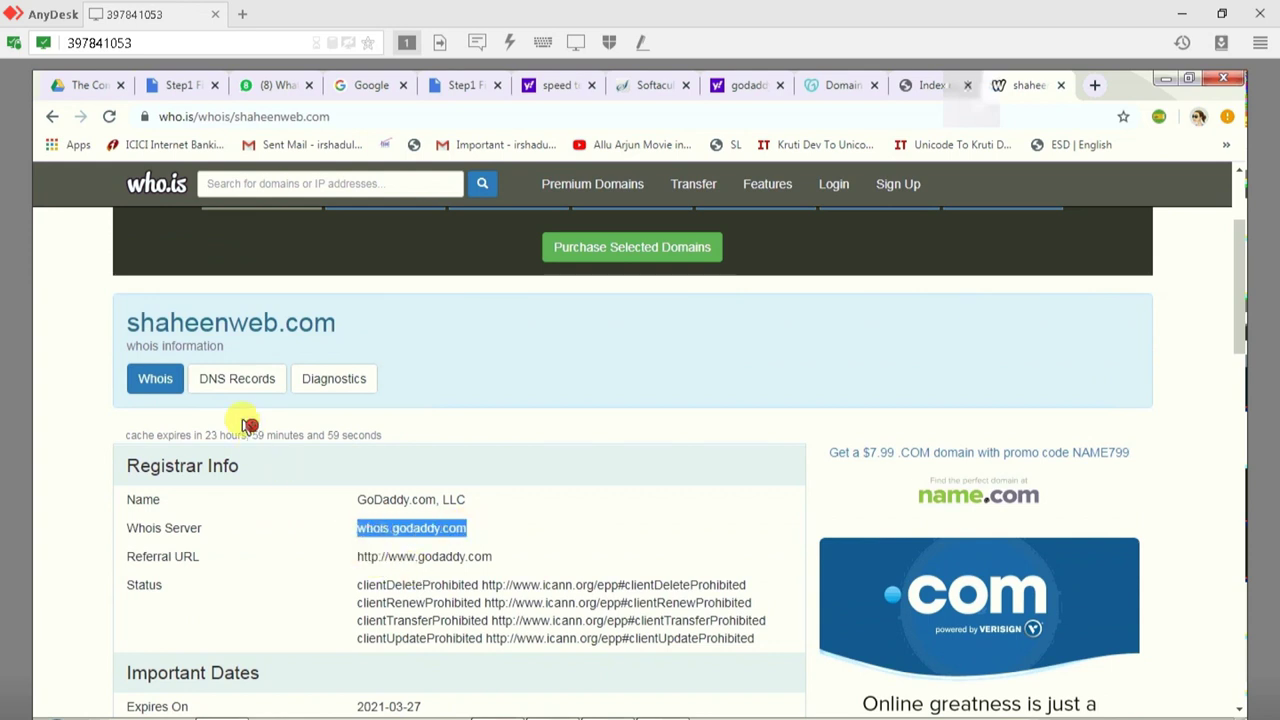
Step: Check the DNS records: nameservers r1/r2.gigilist.com and A record IP 136.0.111.91
left_click(244, 384)
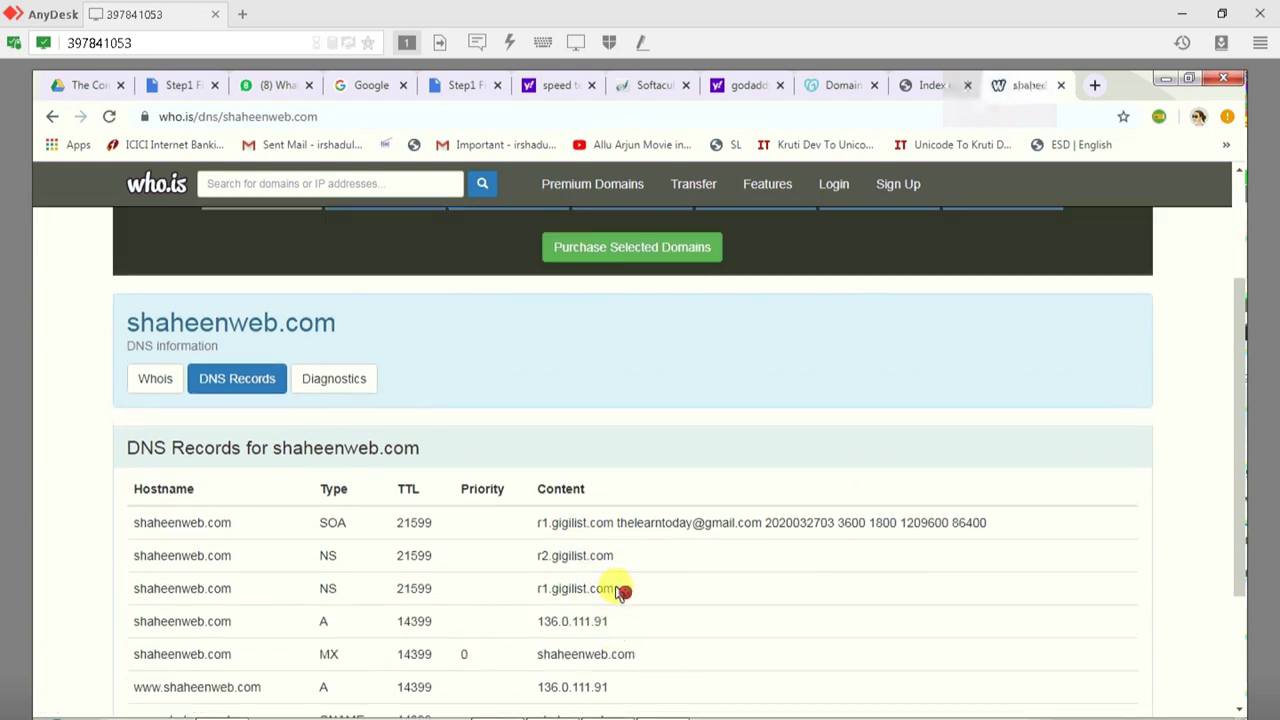
left_click_drag(622, 590, 538, 592)
left_click_drag(622, 557, 538, 557)
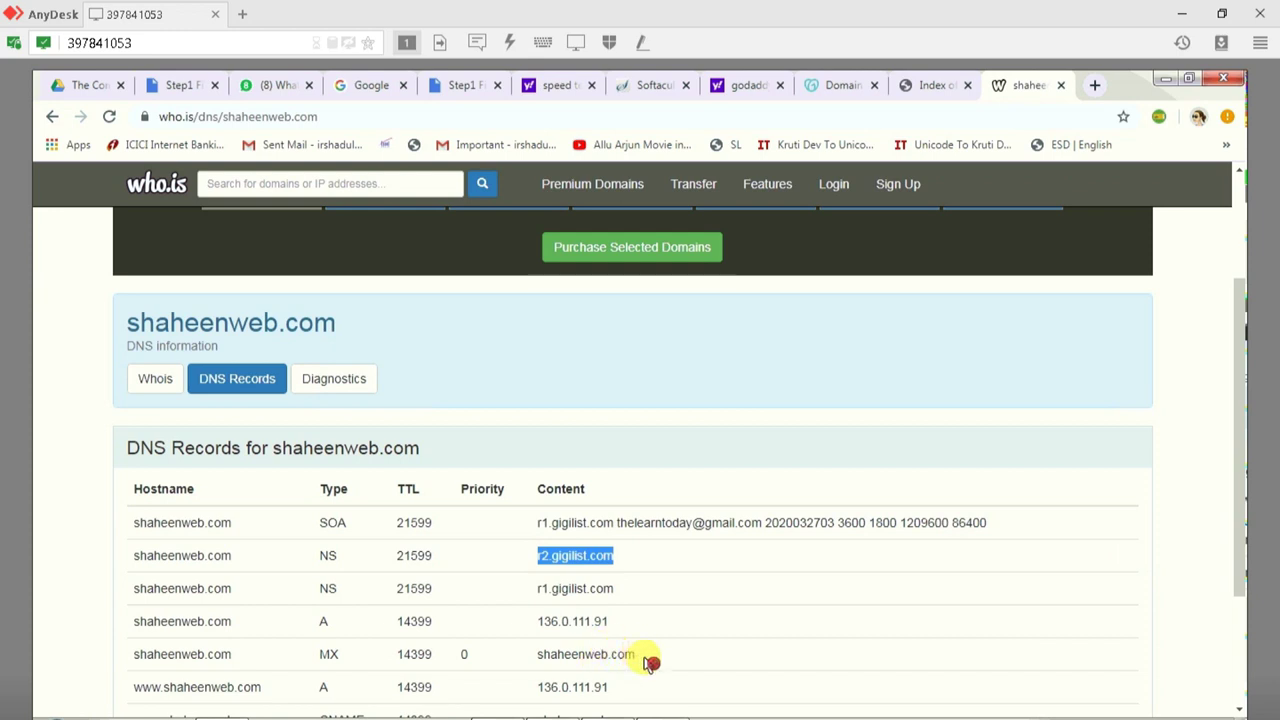
left_click_drag(618, 688, 528, 692)
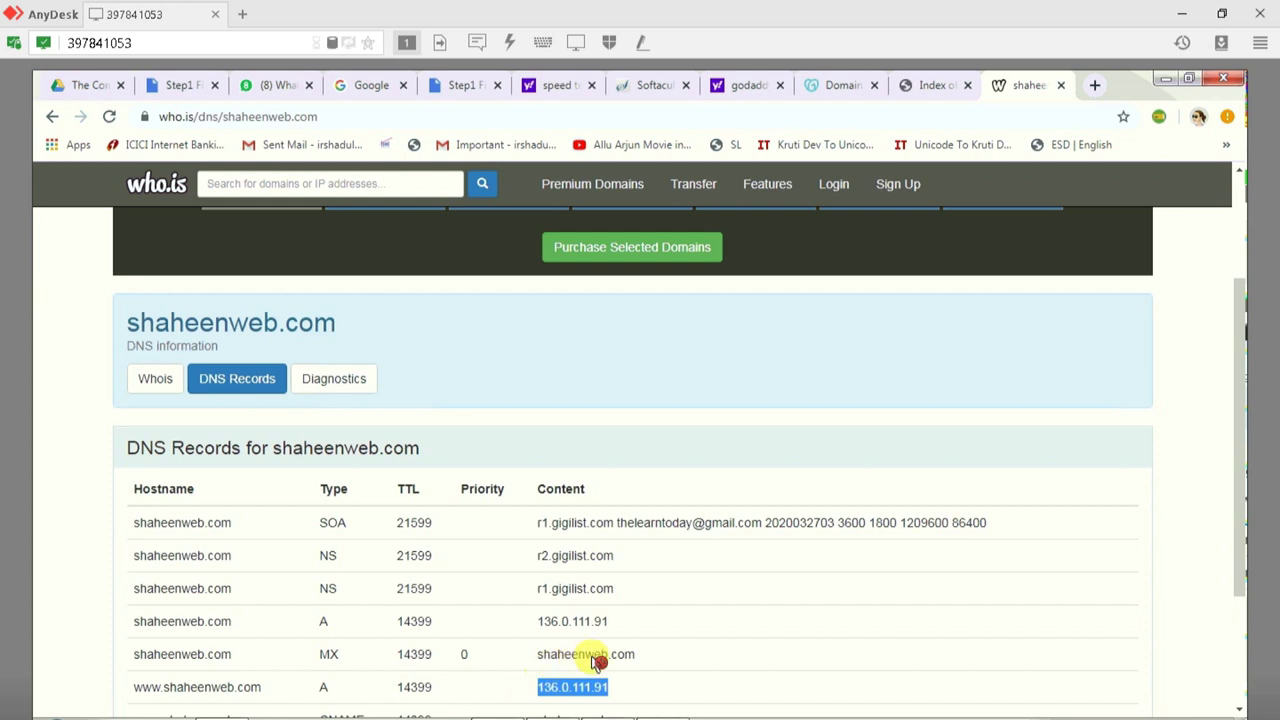
scroll(591, 657, "down", 1)
left_click_drag(620, 537, 497, 537)
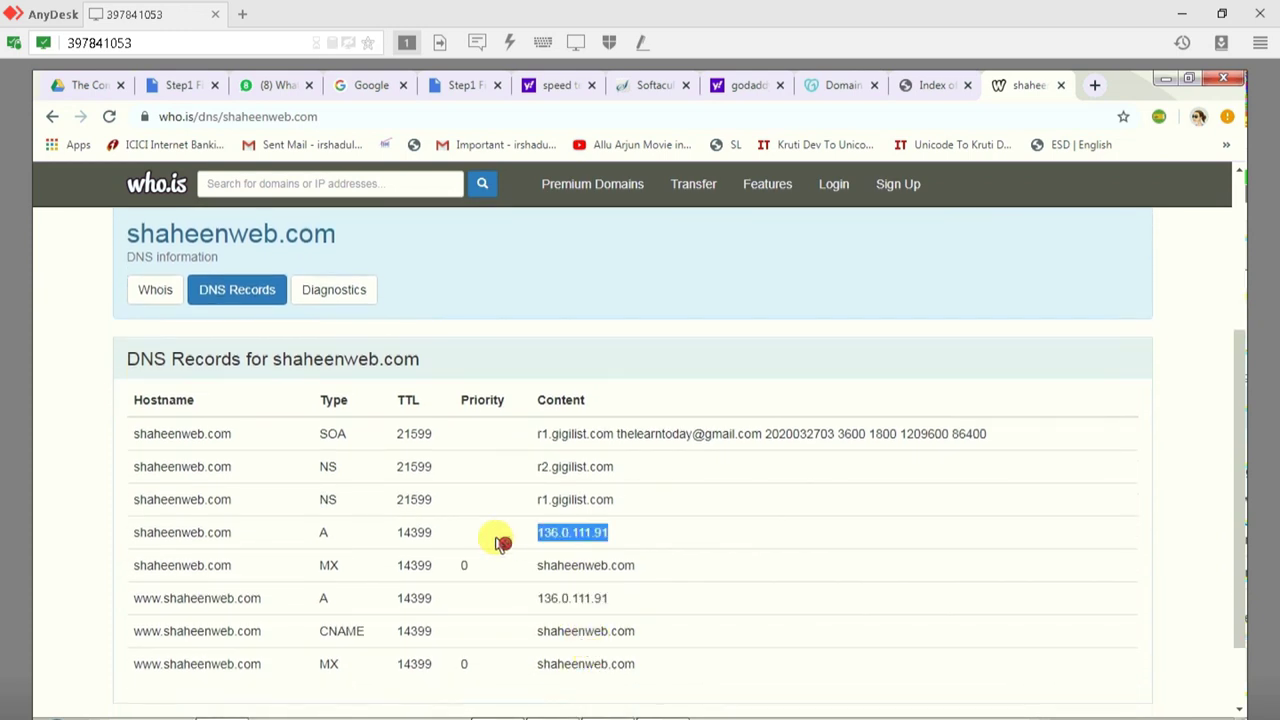
scroll(646, 577, "up", 1)
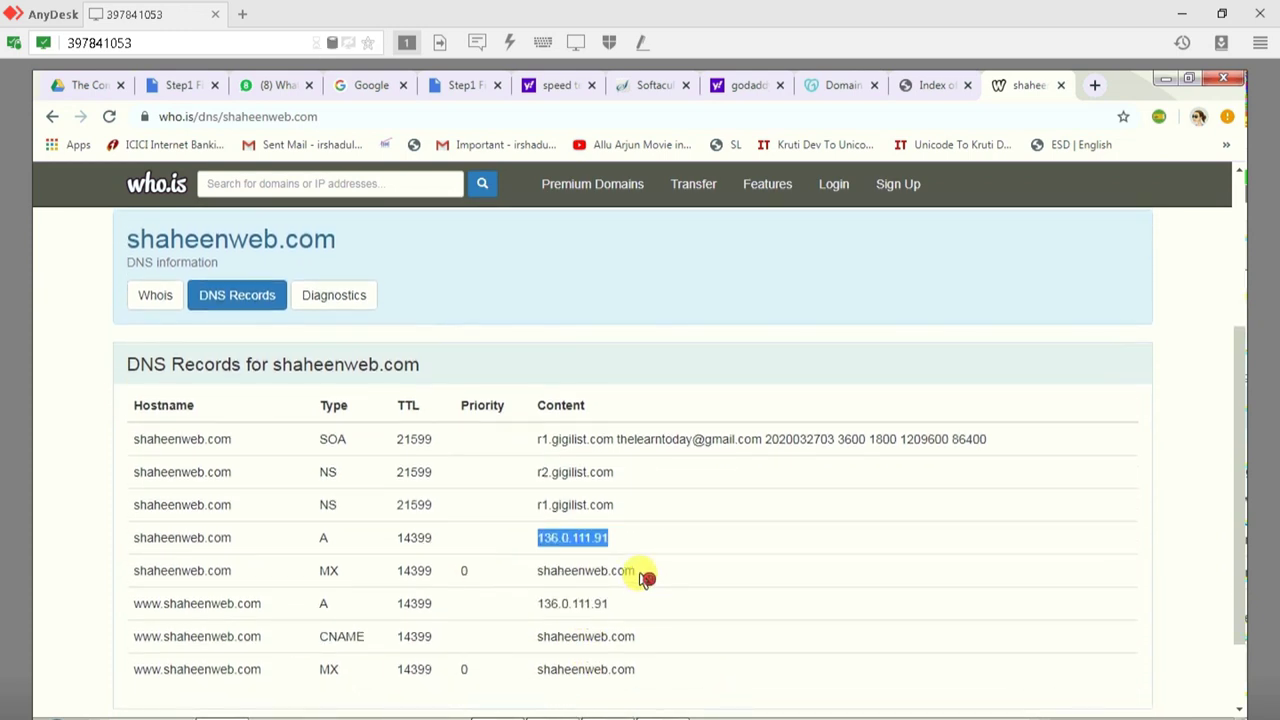
scroll(646, 577, "up", 3)
scroll(696, 541, "up", 1)
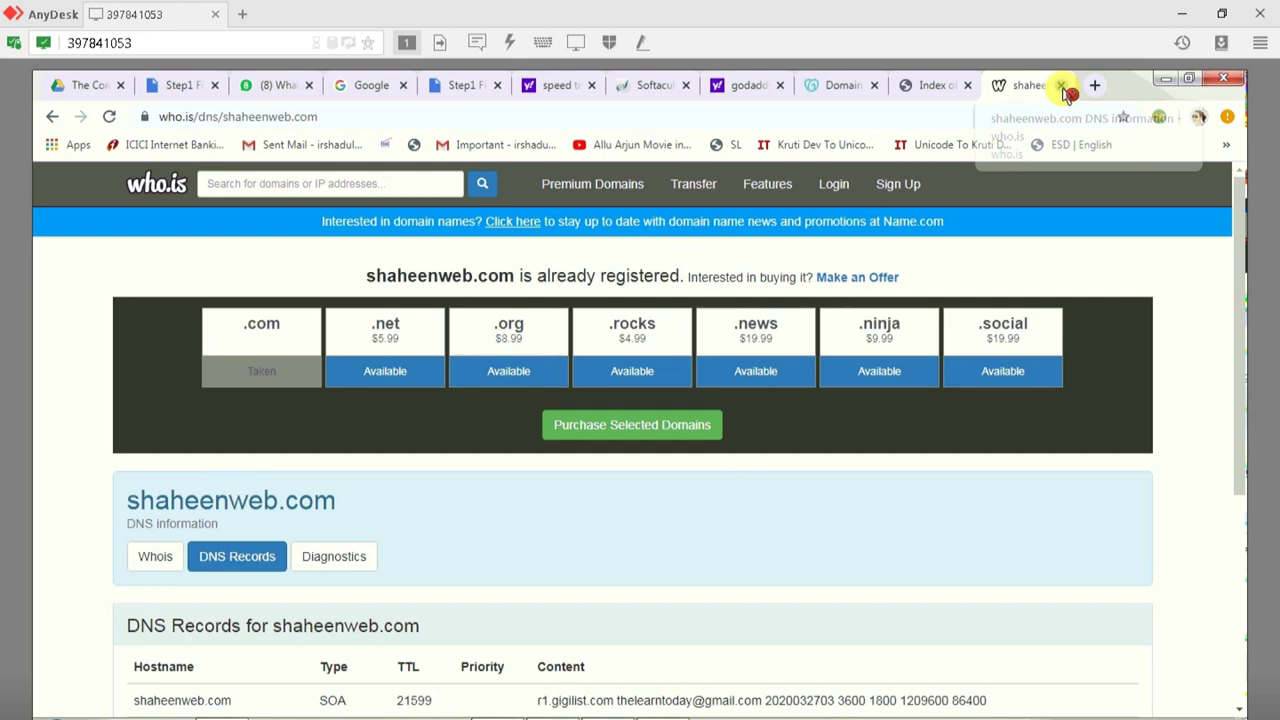
Step: Close the who.is tab and return to shaheenweb.com's Index of / page address bar
left_click(1062, 86)
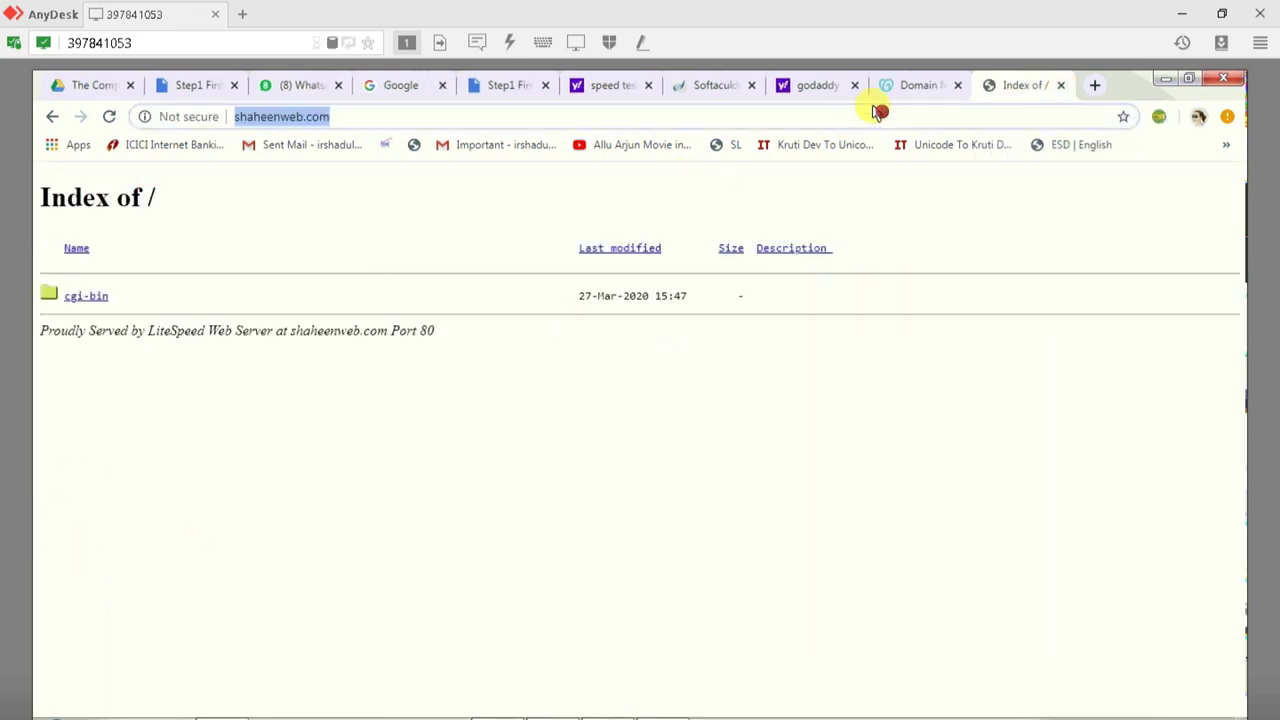
left_click(905, 87)
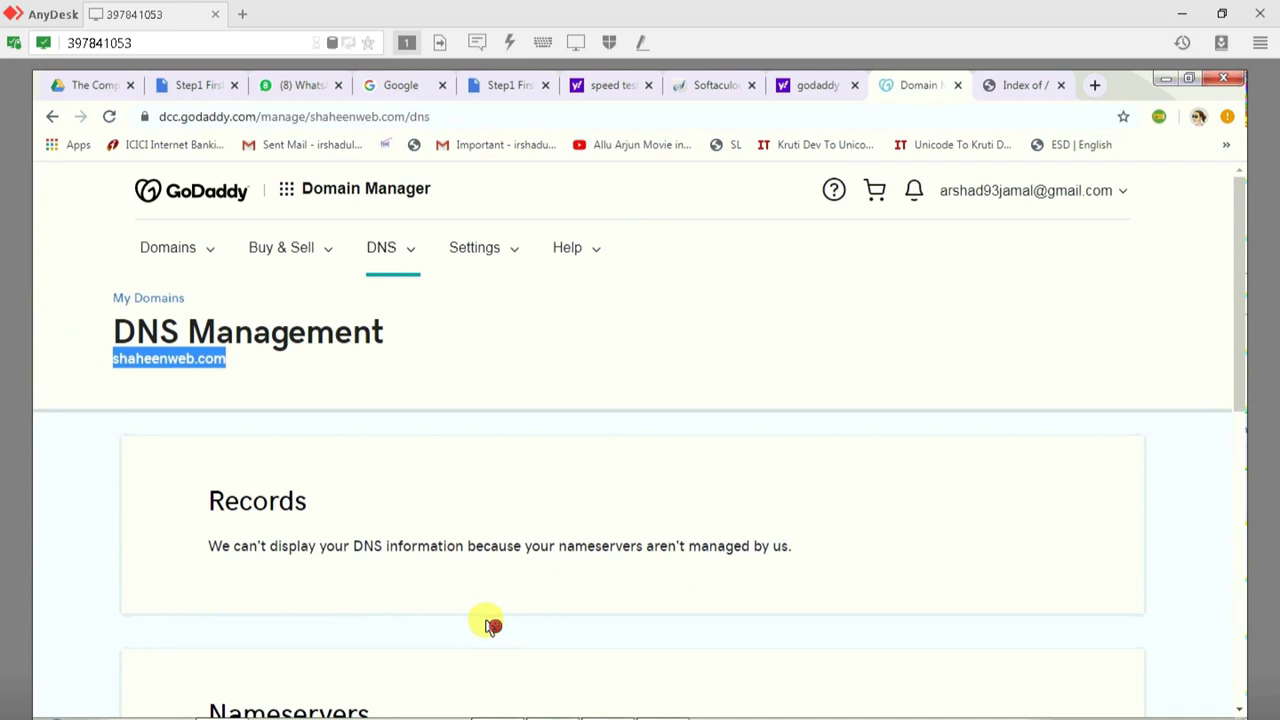
left_click(1013, 84)
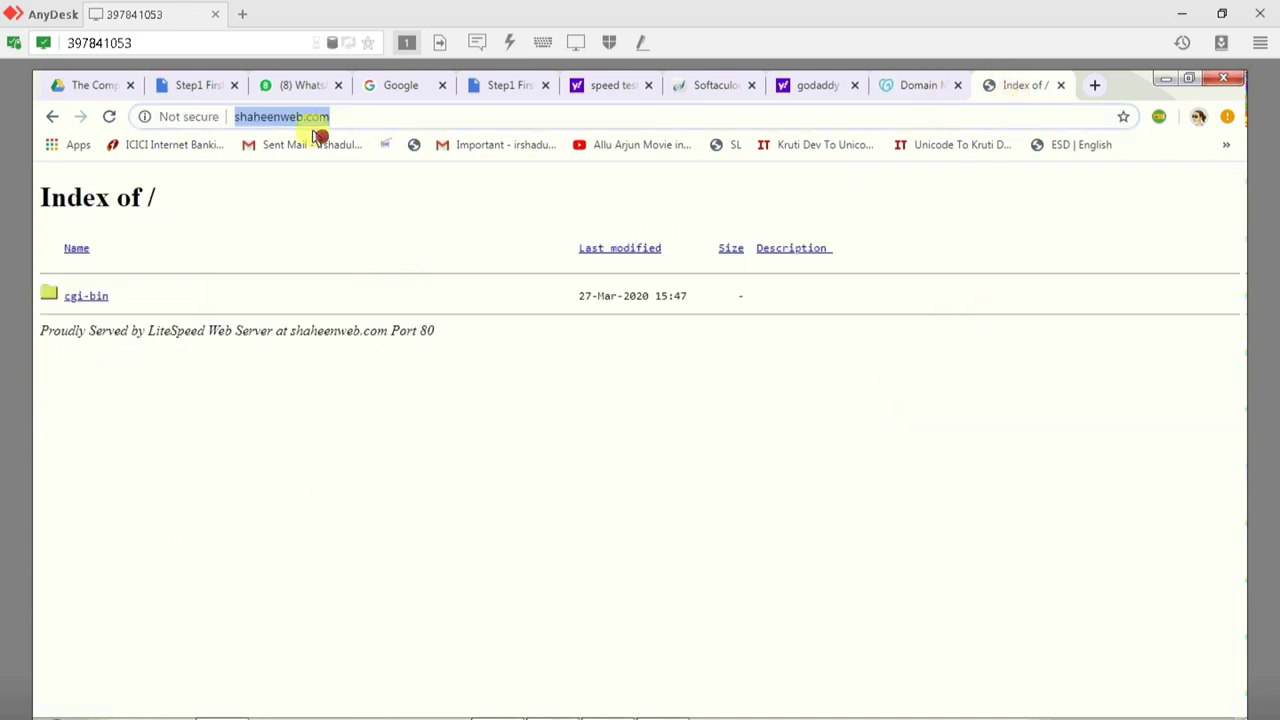
left_click(363, 119)
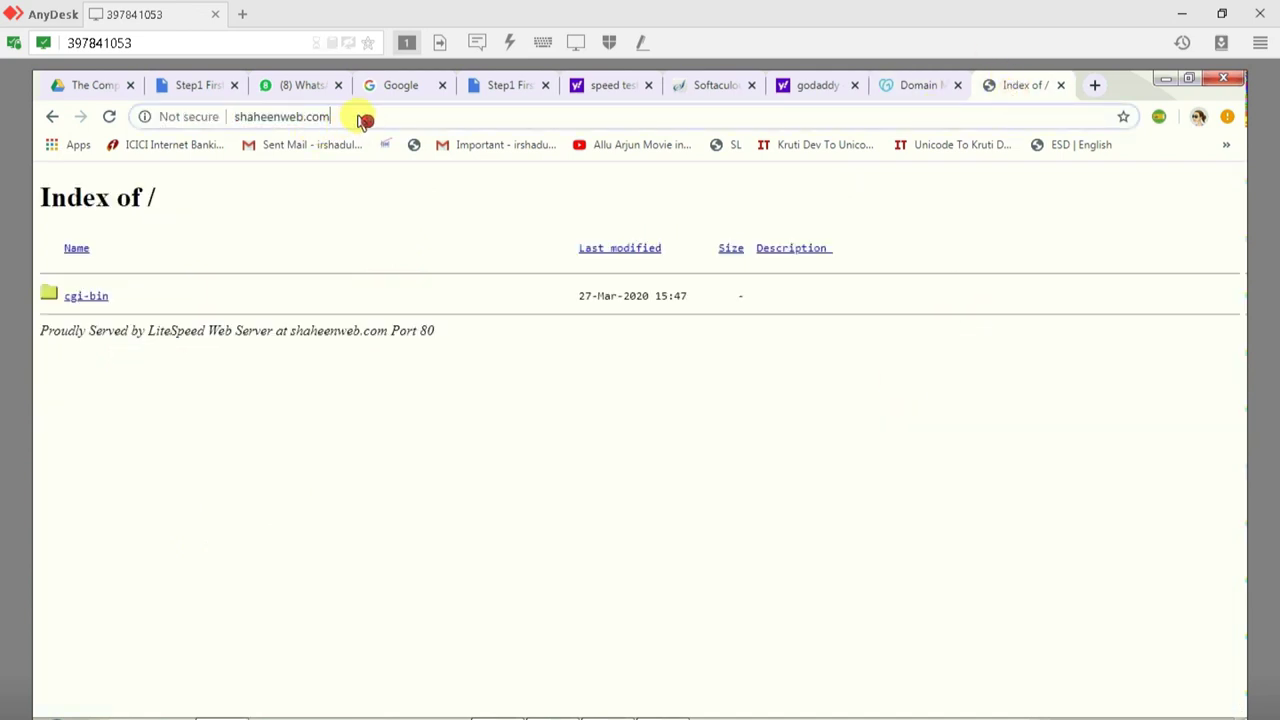
Step: Go to shaheenweb.com/cpanel and log in with the hosting account's username and password
type("/cpanel")
key("Return")
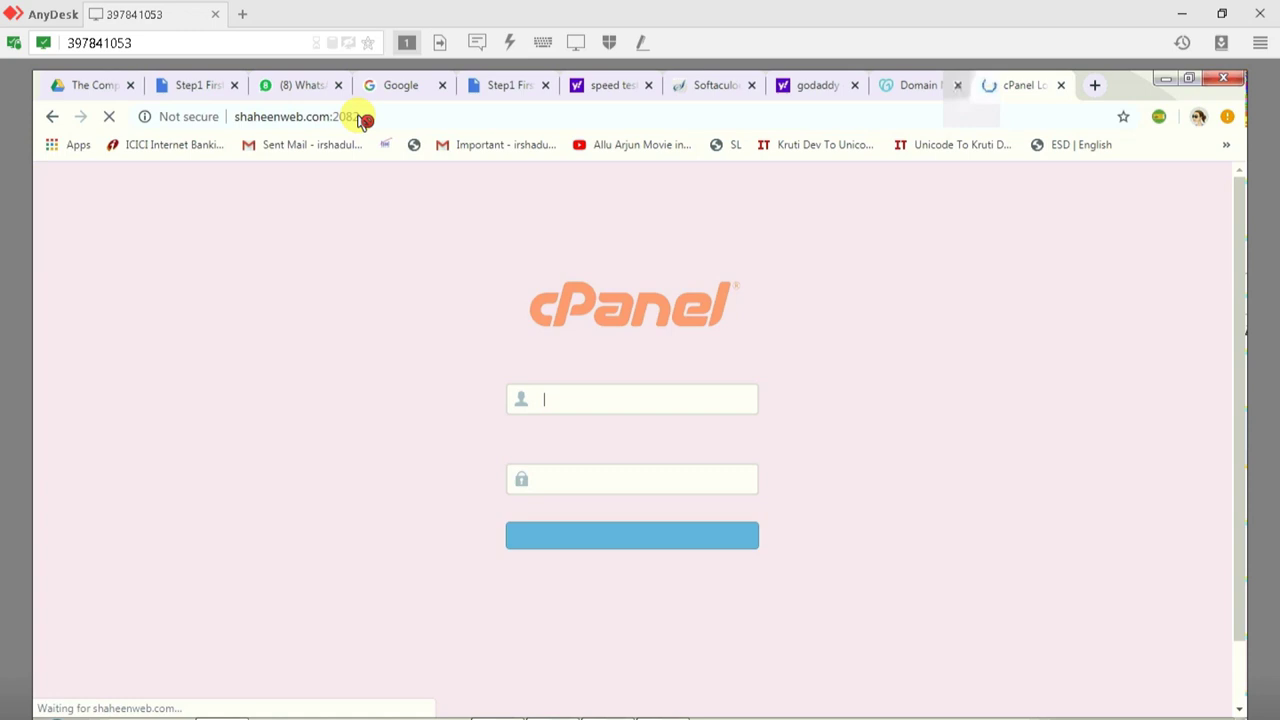
type("shaheenweb")
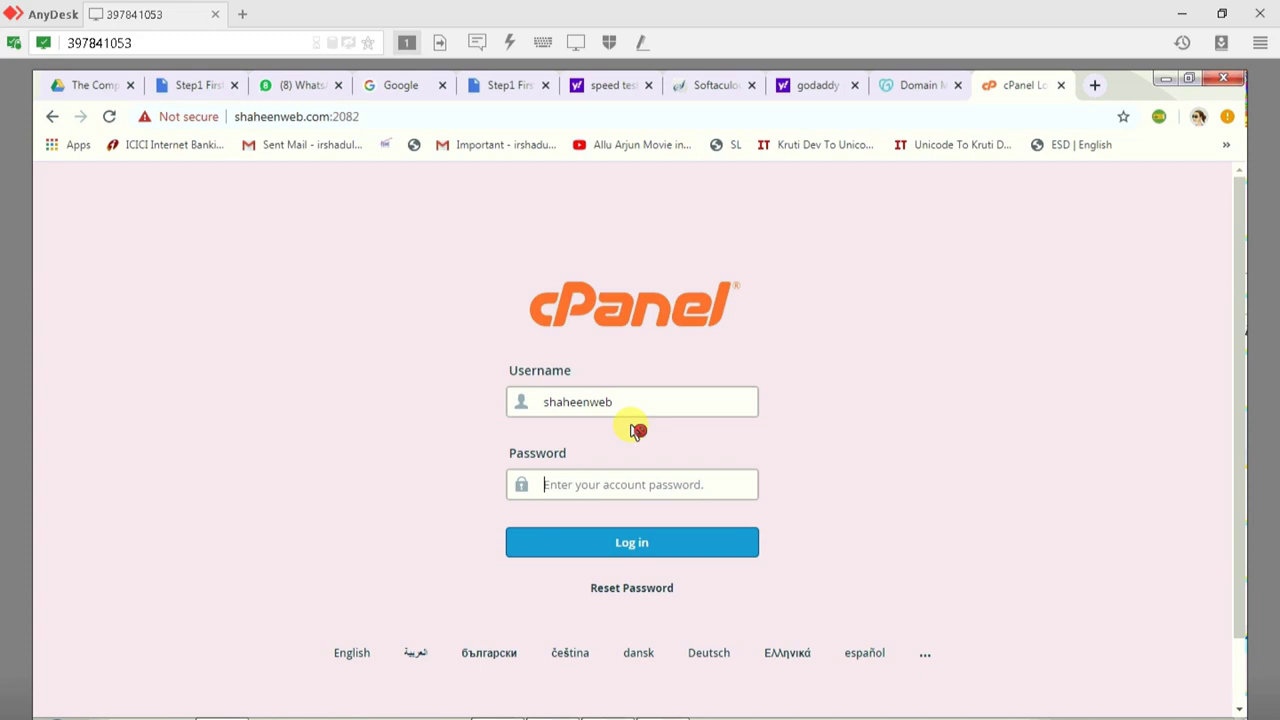
type("••")
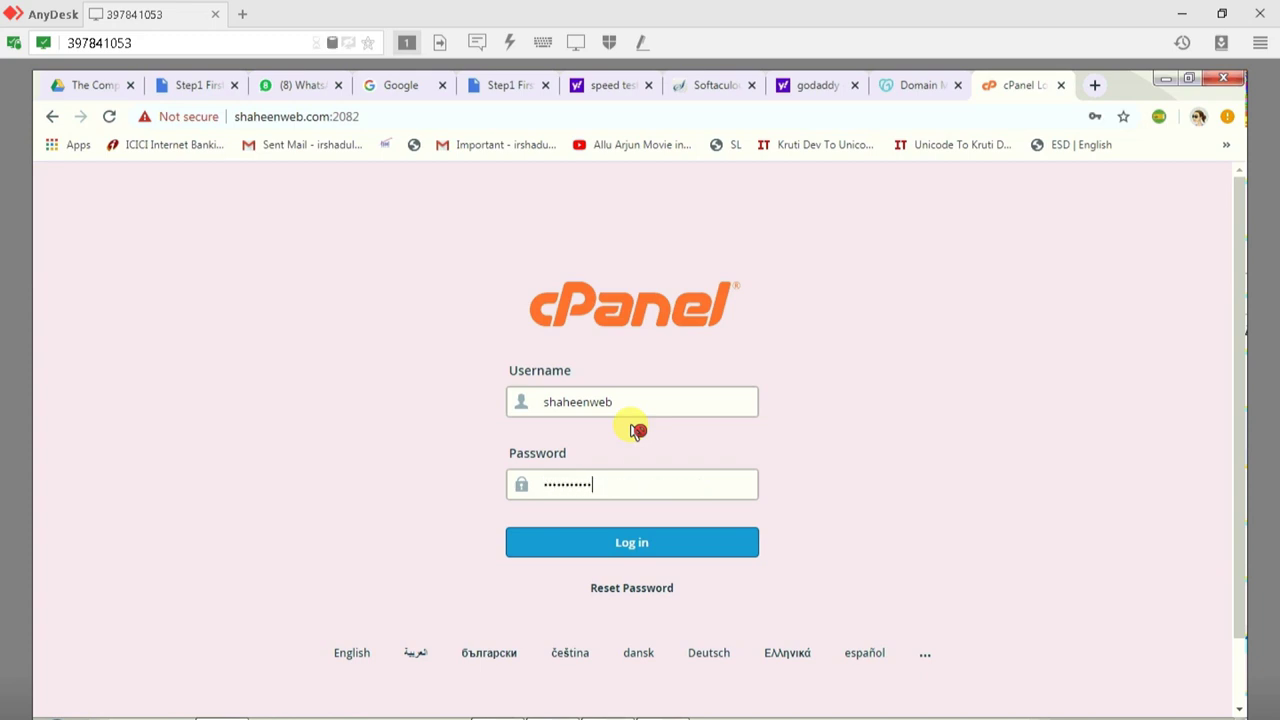
key("Return")
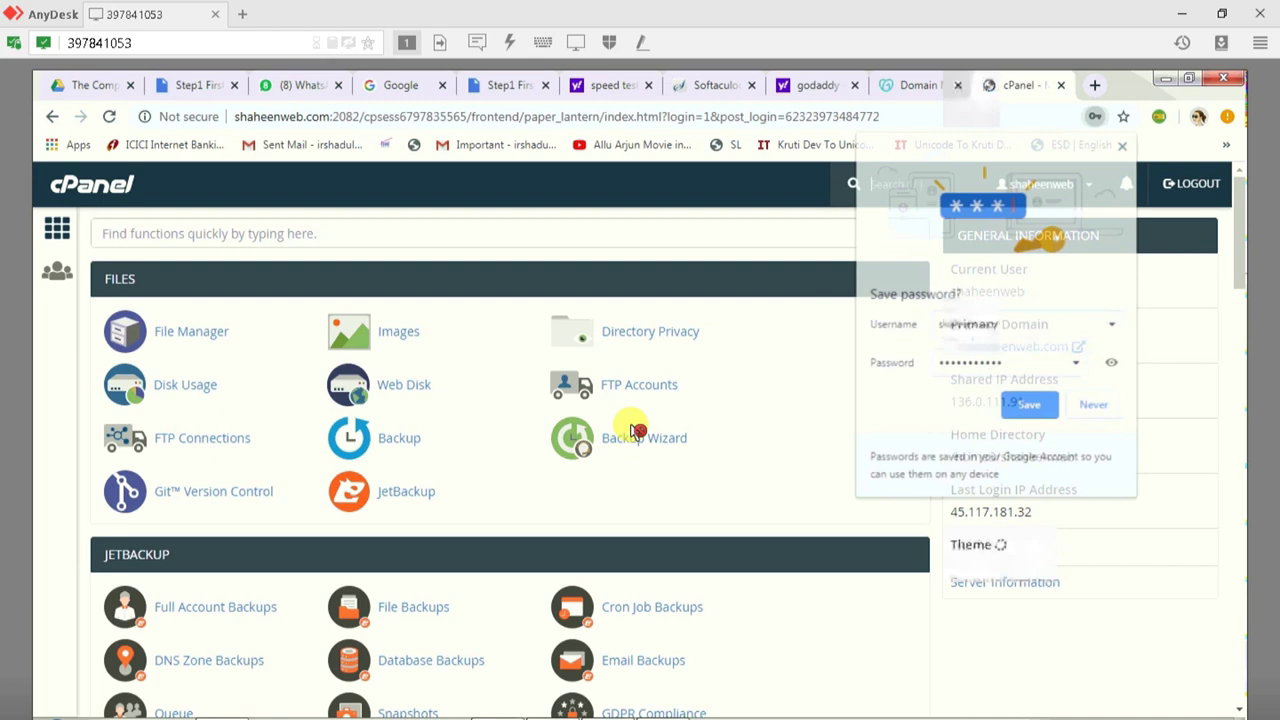
Step: Dismiss Chrome's save-password prompt and return to the cPanel dashboard tab
left_click(1124, 144)
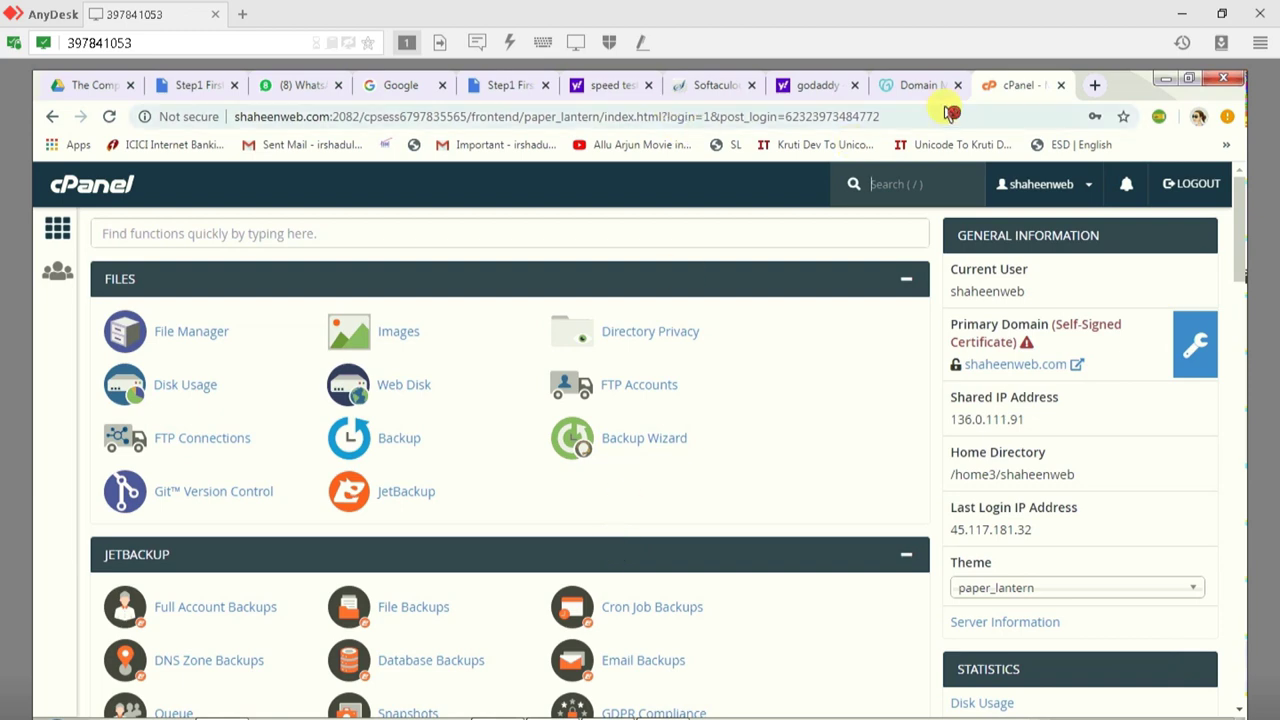
left_click(921, 86)
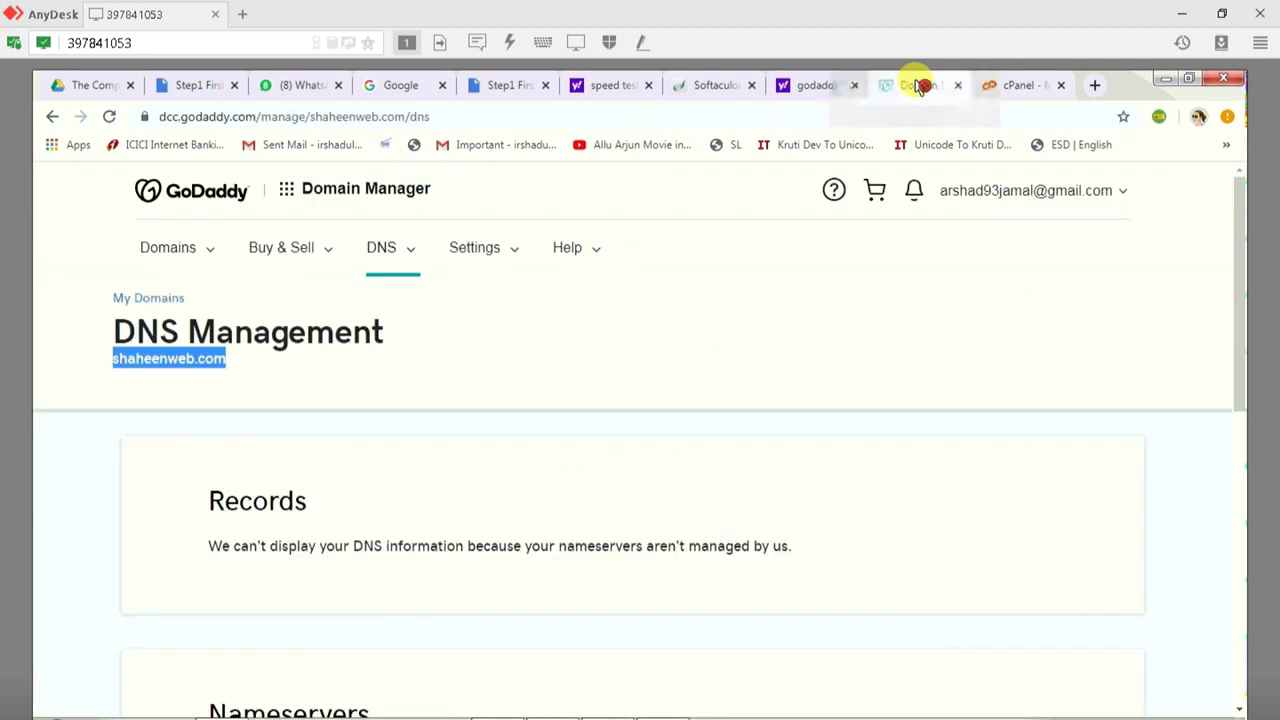
left_click(1020, 86)
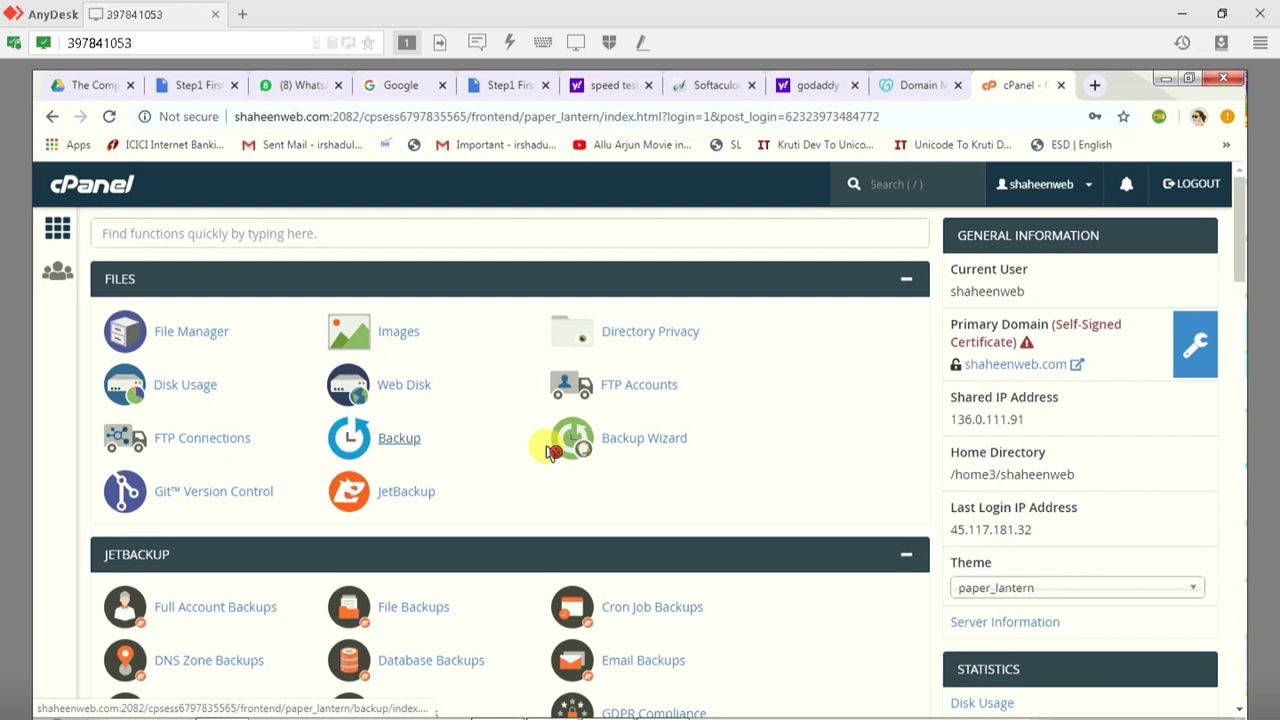
Step: Scroll through the cPanel dashboard tools, then open Subdomains under Domains
scroll(550, 452, "down", 3)
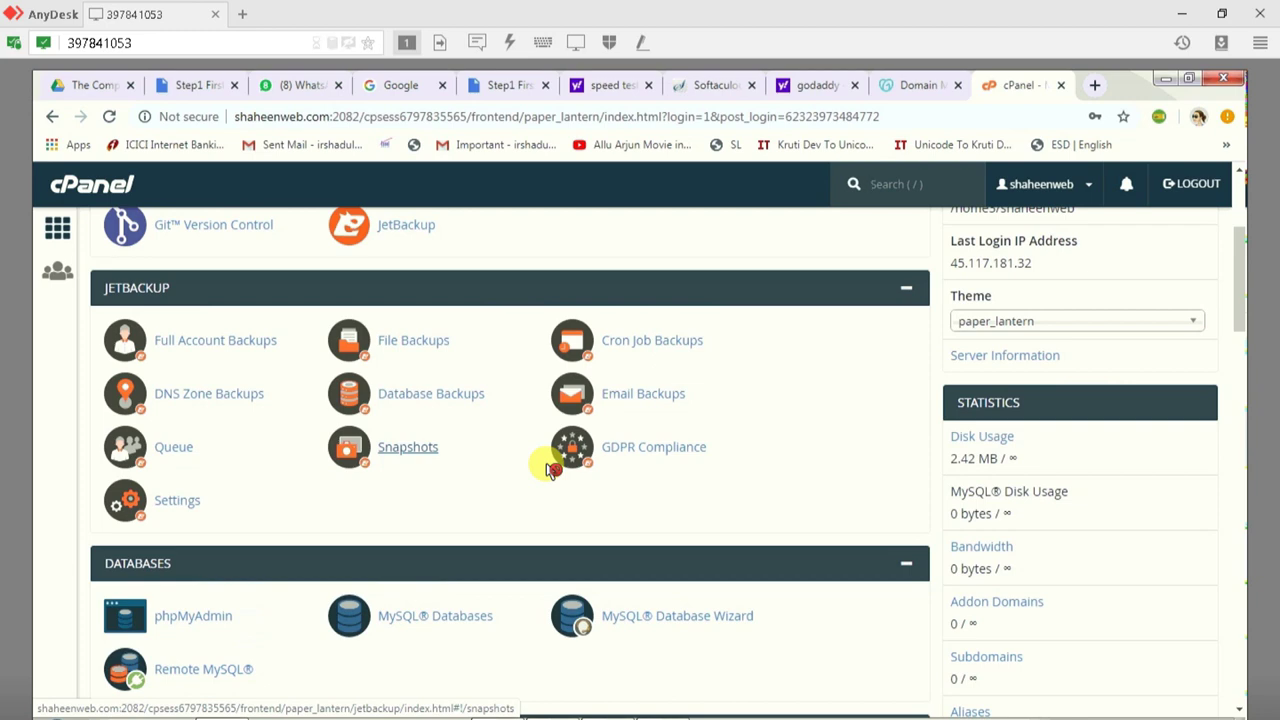
scroll(550, 470, "down", 15)
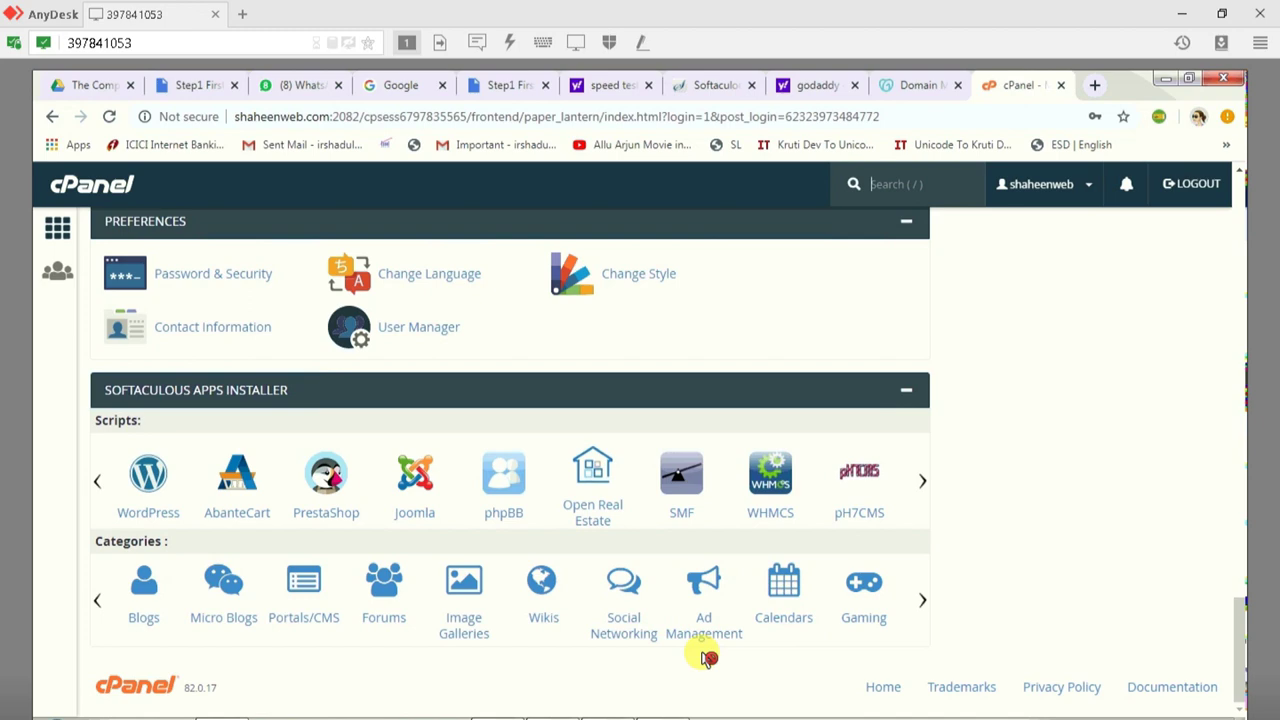
scroll(275, 535, "up", 12)
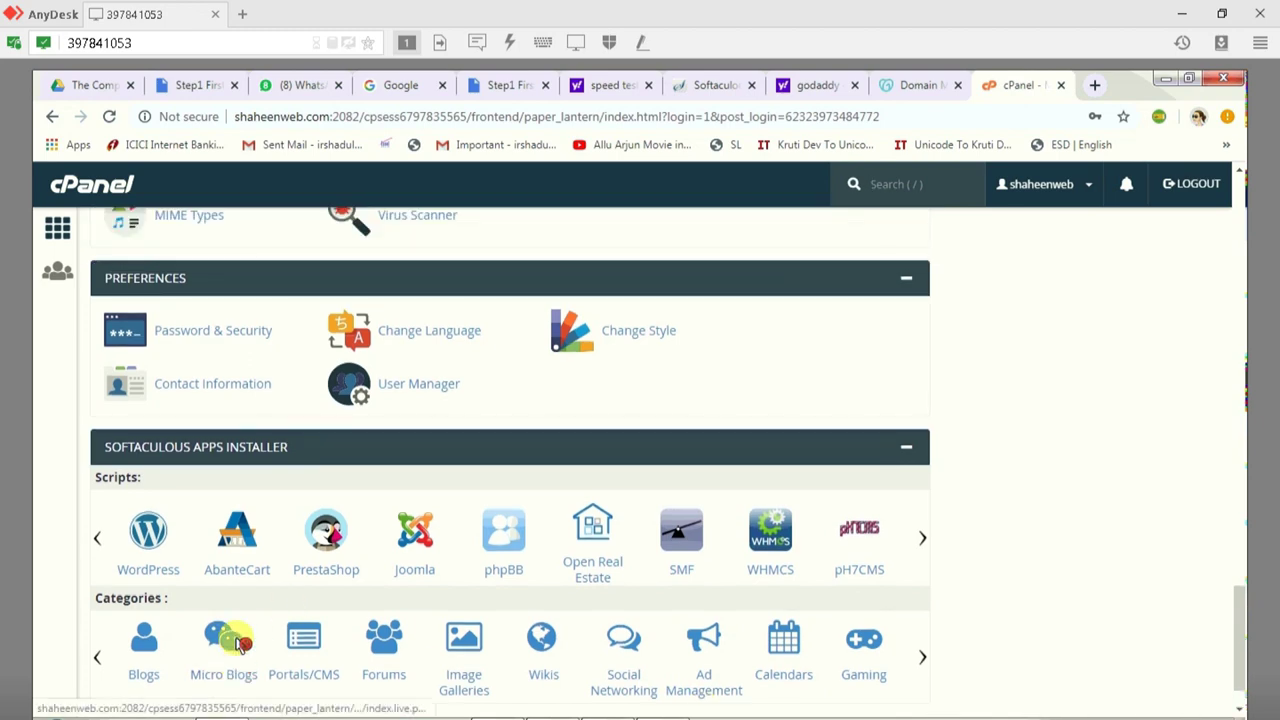
scroll(280, 533, "up", 6)
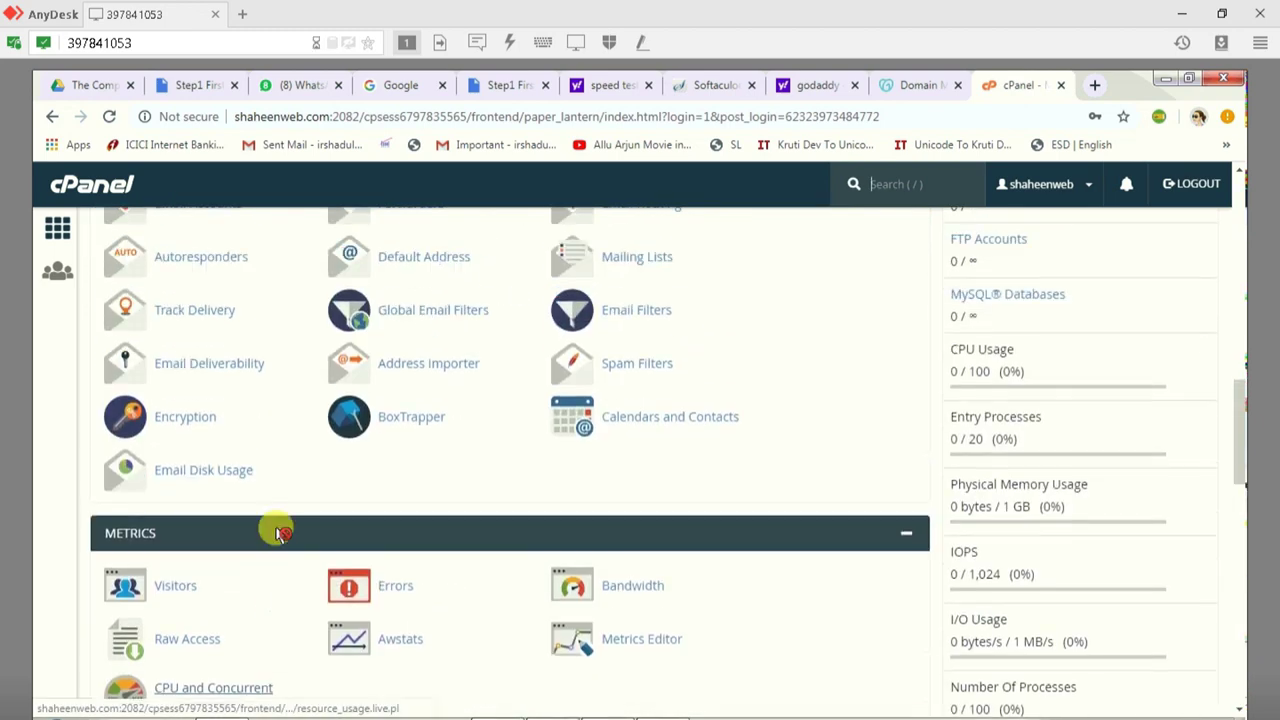
scroll(282, 533, "up", 3)
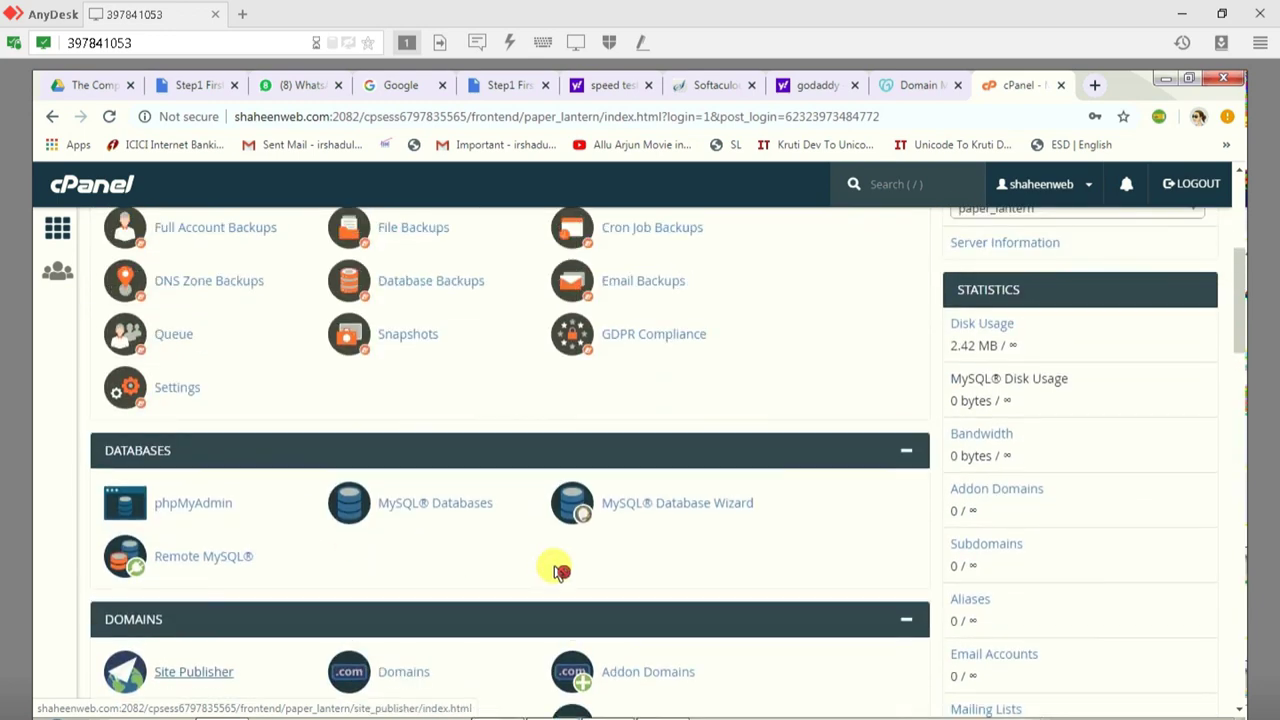
scroll(436, 606, "up", 3)
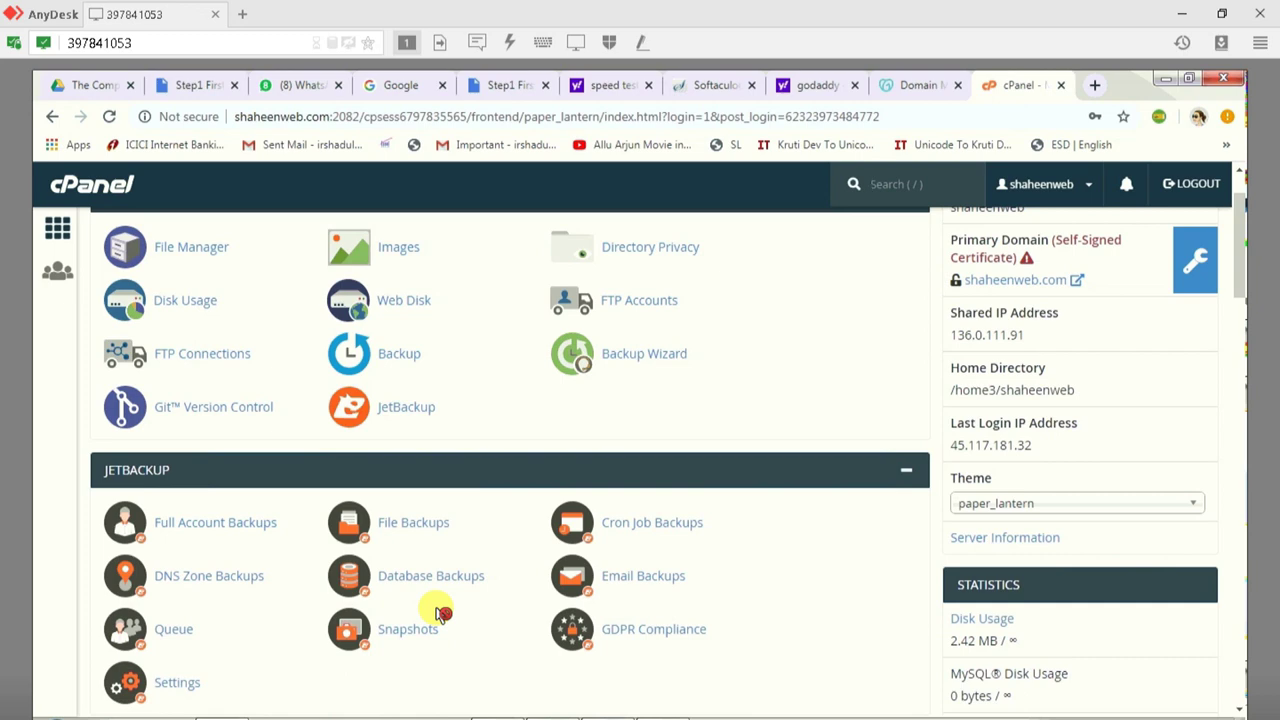
scroll(441, 613, "down", 1)
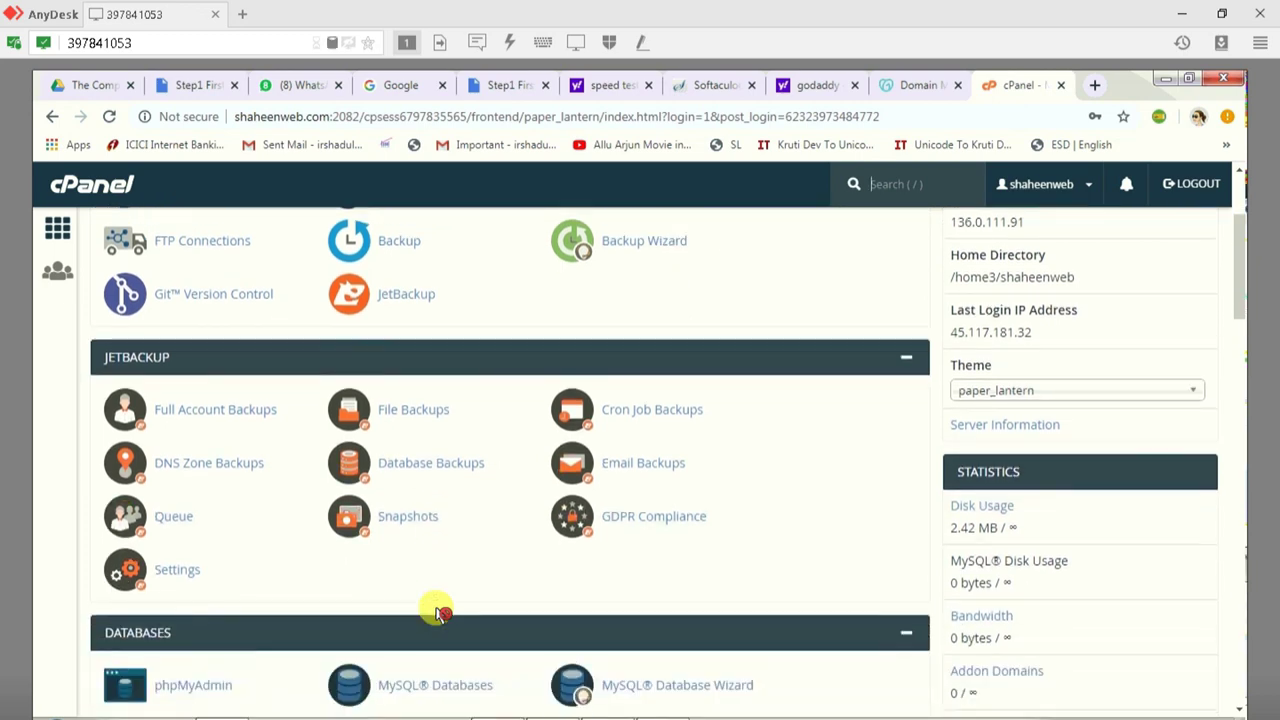
scroll(438, 612, "down", 3)
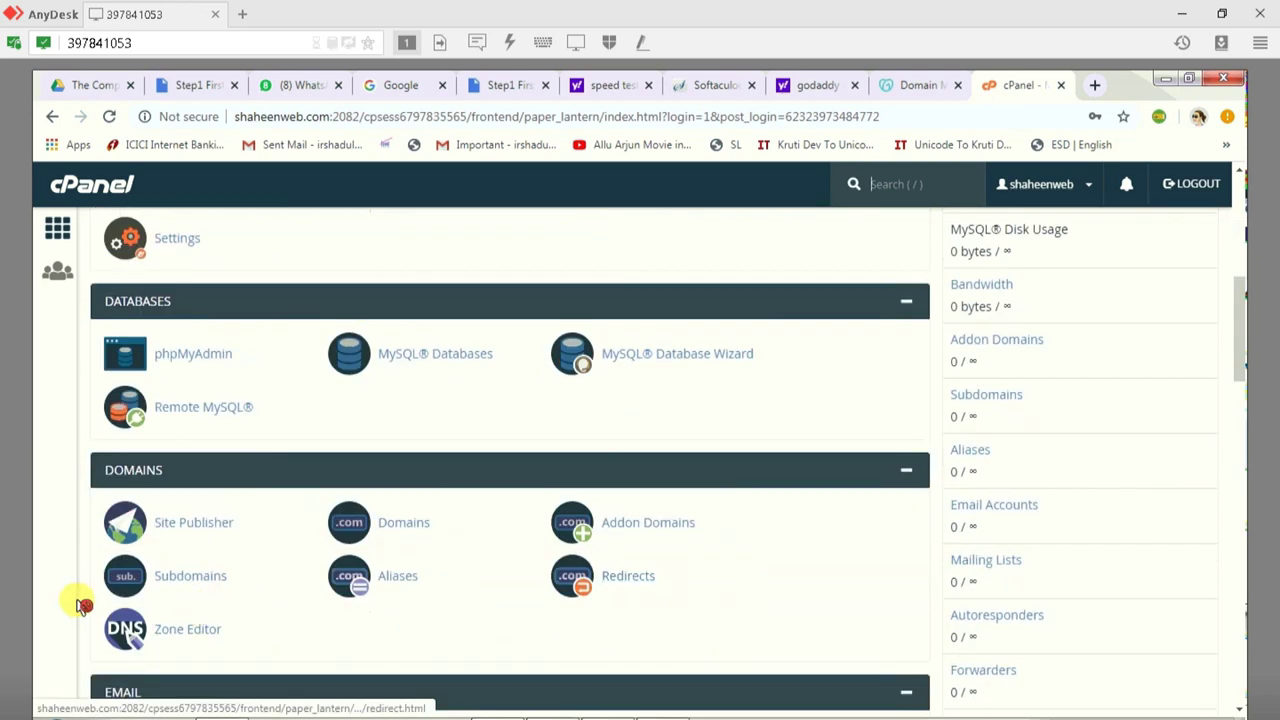
left_click(195, 580)
Step: Create subdomain 'demo' on shaheenweb.com with the auto-filled document root, then go back
left_click(122, 426)
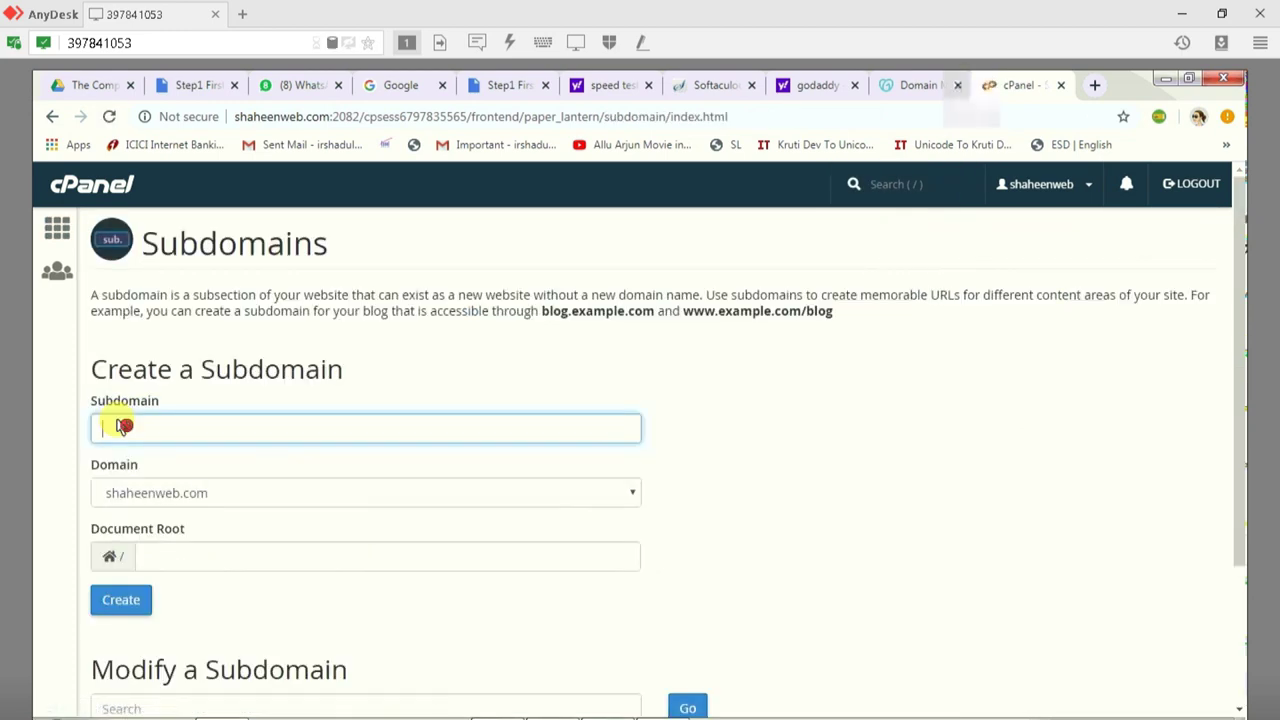
type("demo")
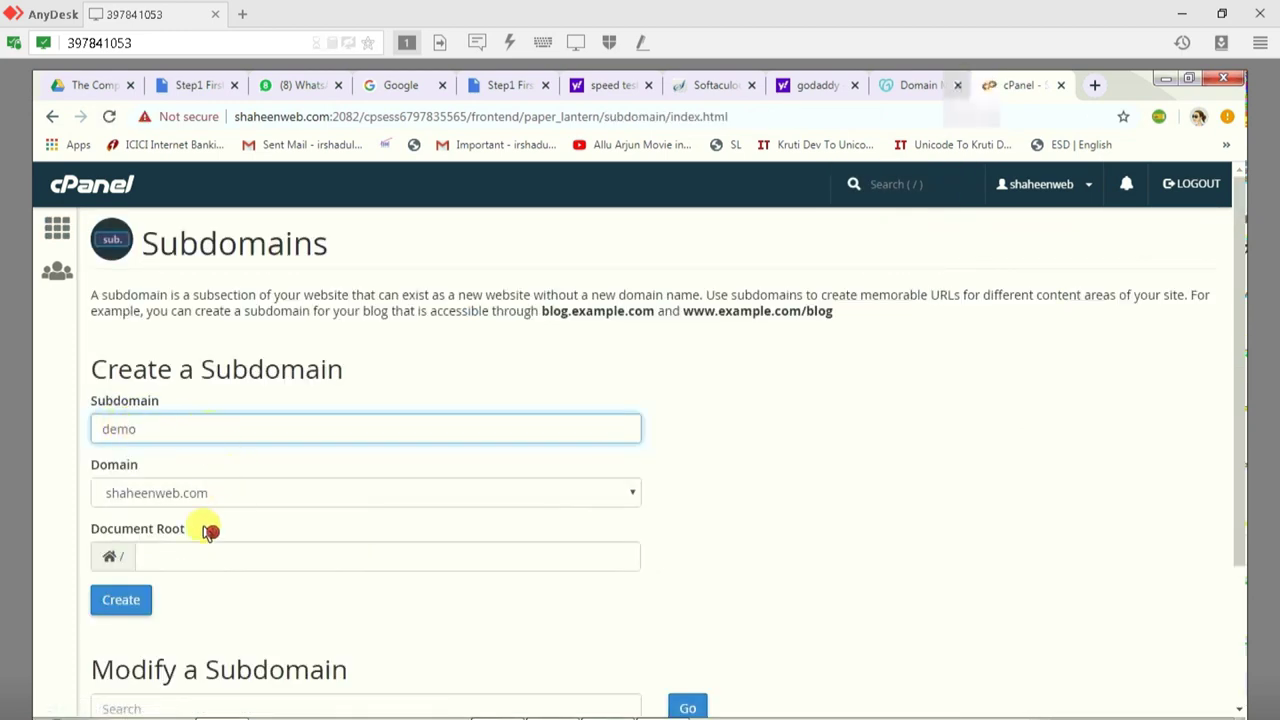
left_click(869, 556)
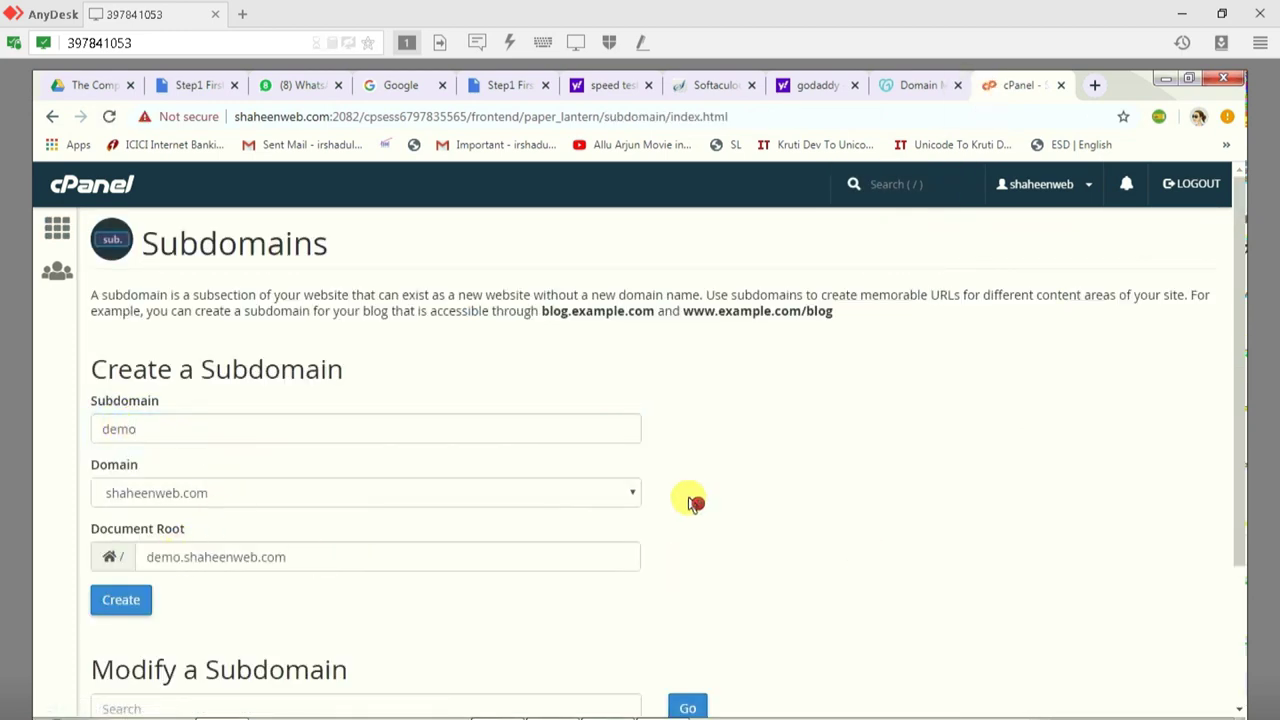
left_click(125, 600)
scroll(720, 560, "down", 1)
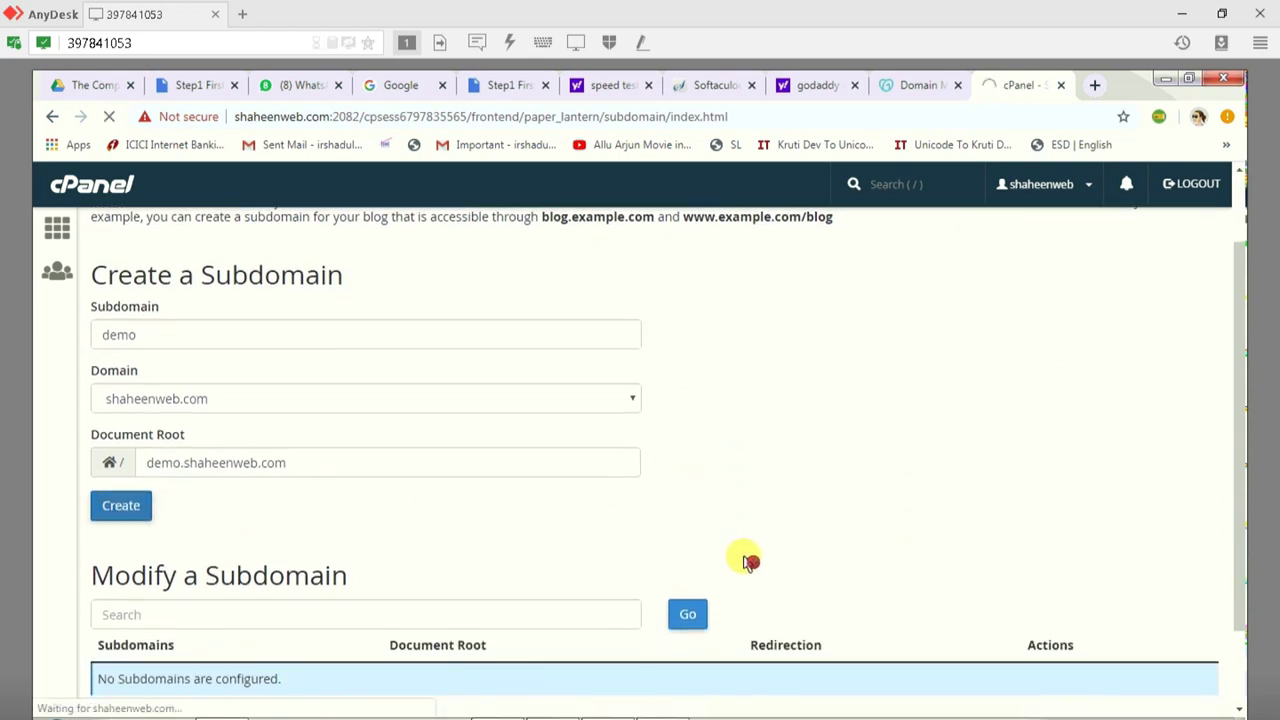
scroll(749, 561, "down", 1)
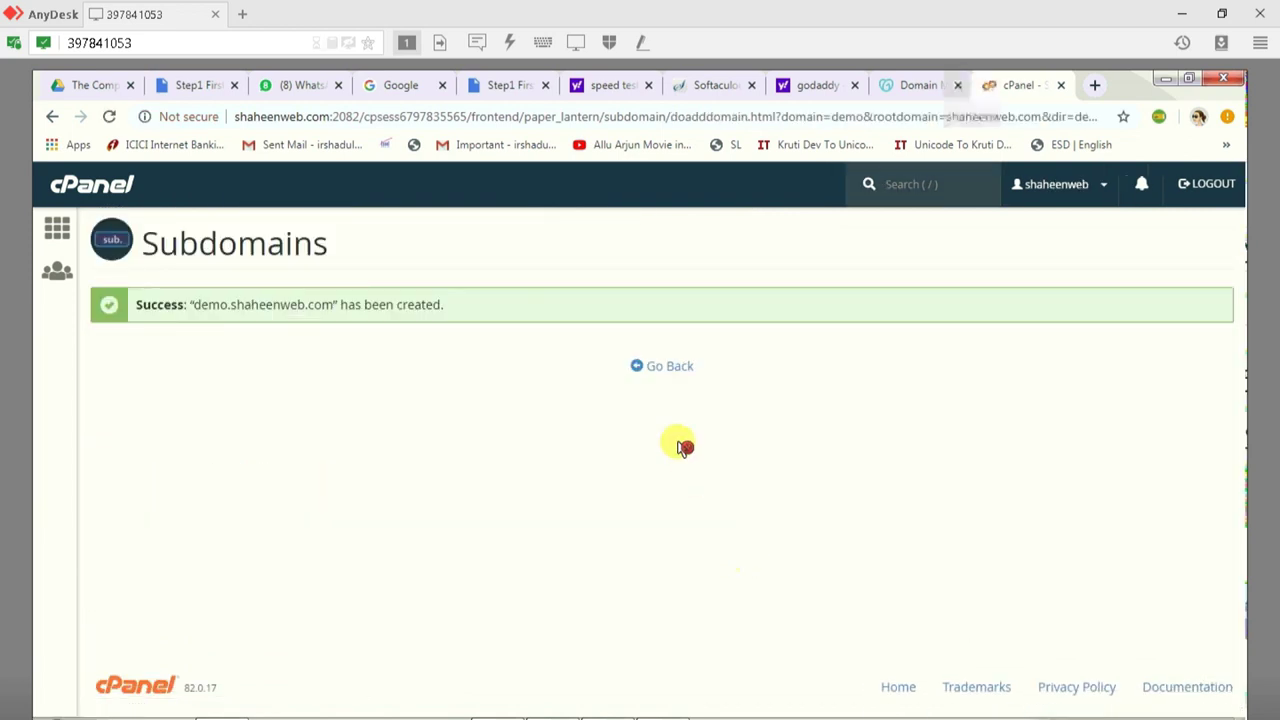
left_click(666, 368)
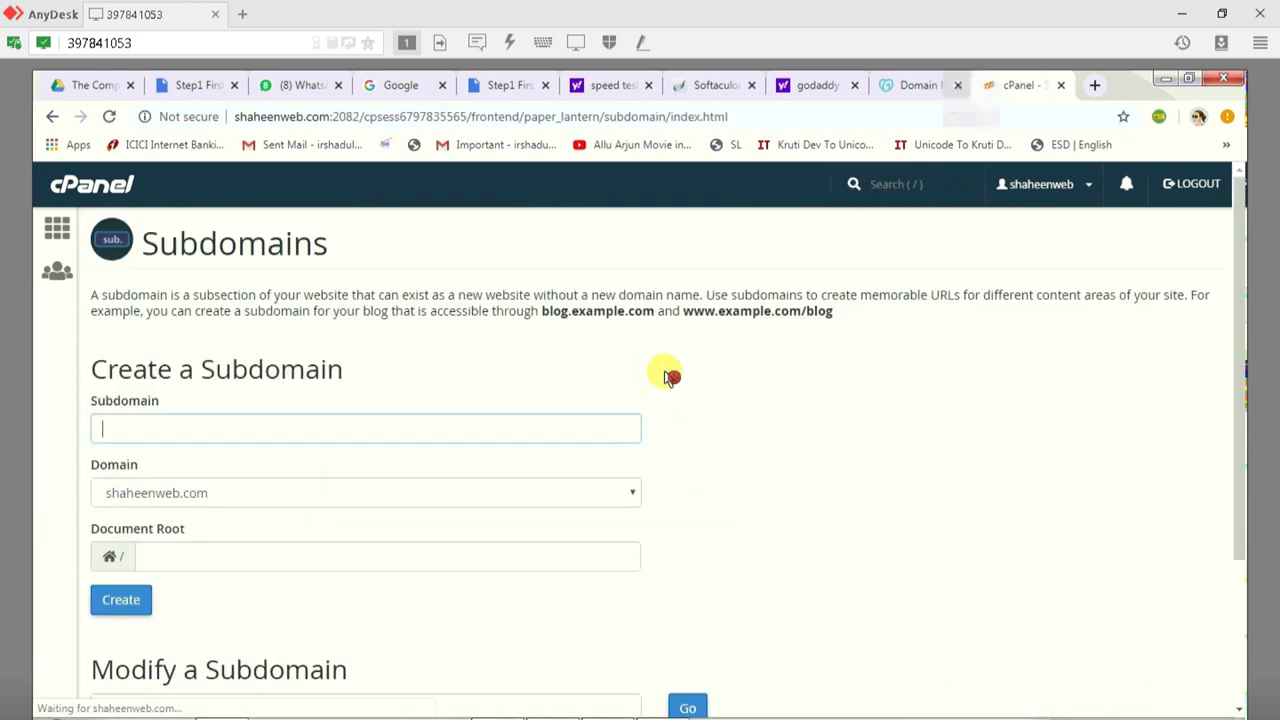
Step: From cPanel home, scroll to Softaculous Apps Installer and open WordPress
left_click(45, 230)
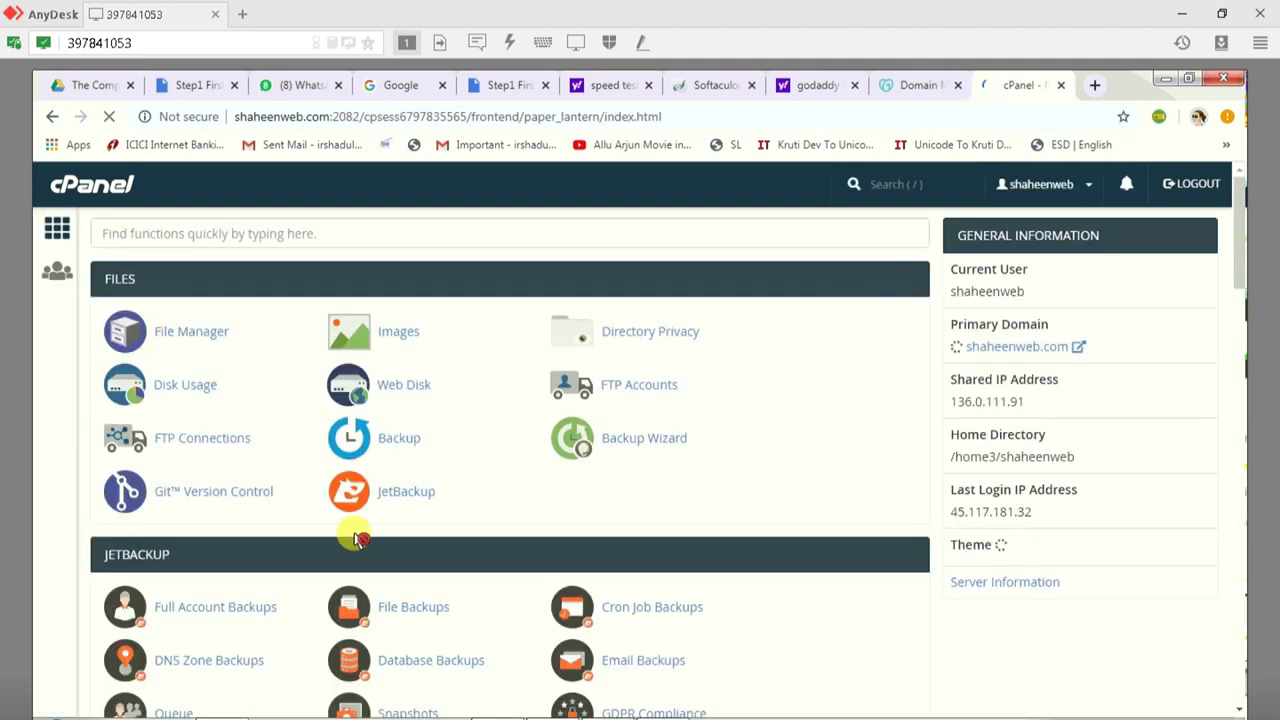
scroll(270, 640, "down", 15)
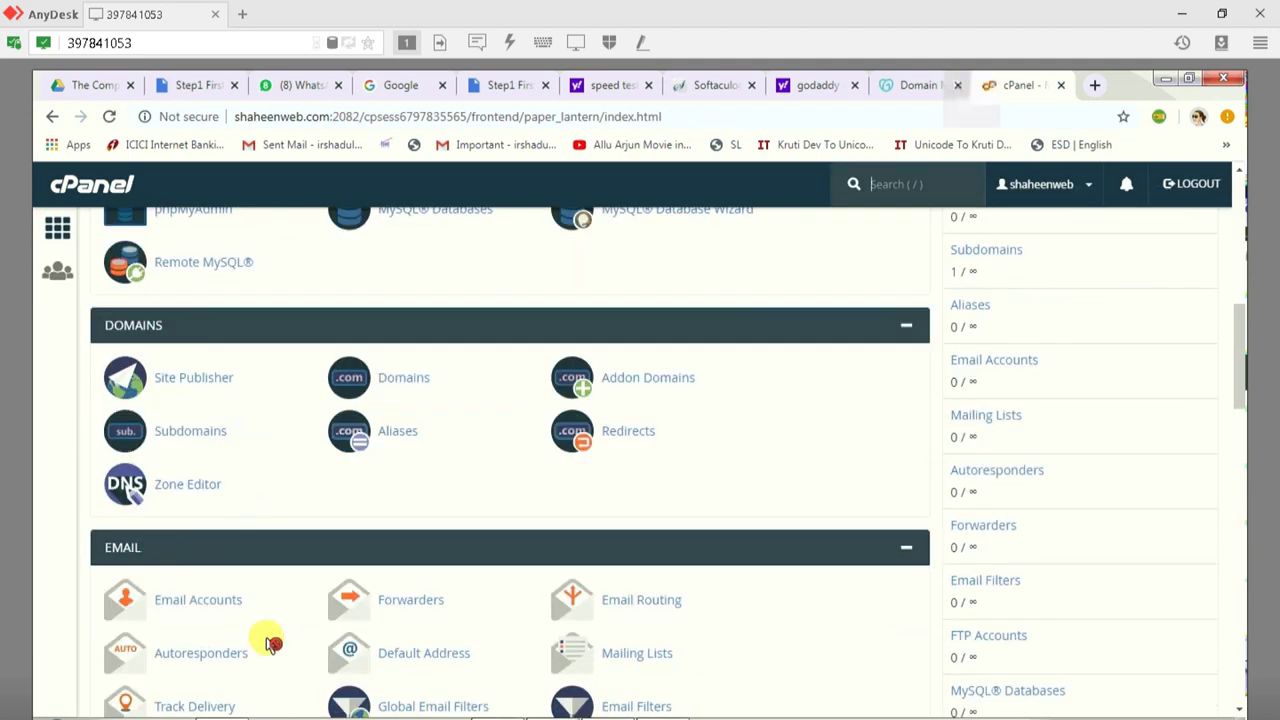
scroll(270, 645, "down", 10)
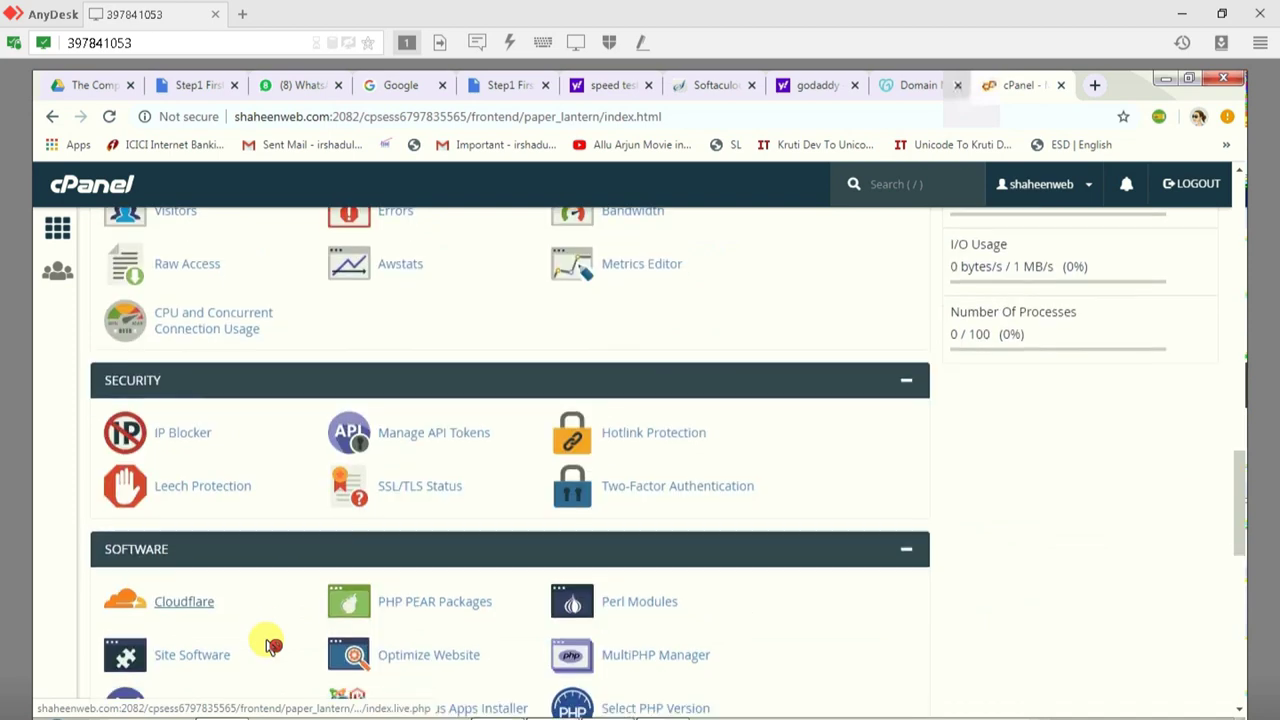
scroll(270, 645, "down", 5)
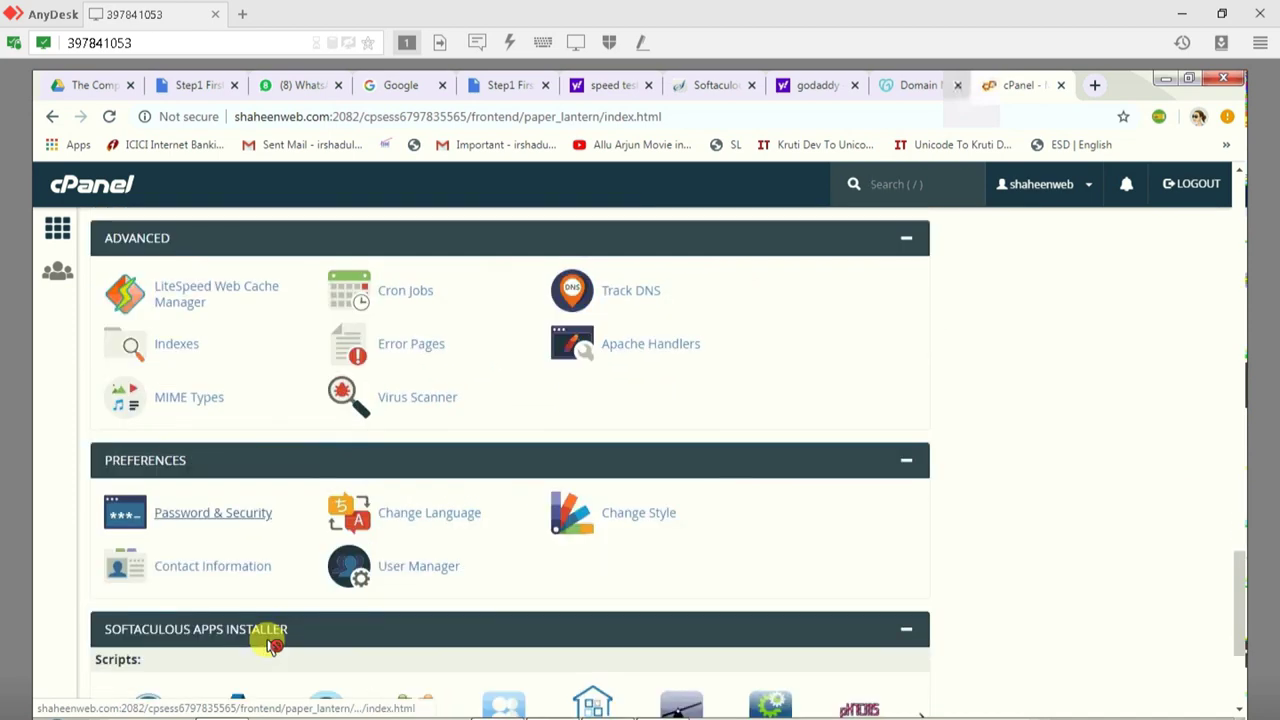
scroll(274, 645, "down", 2)
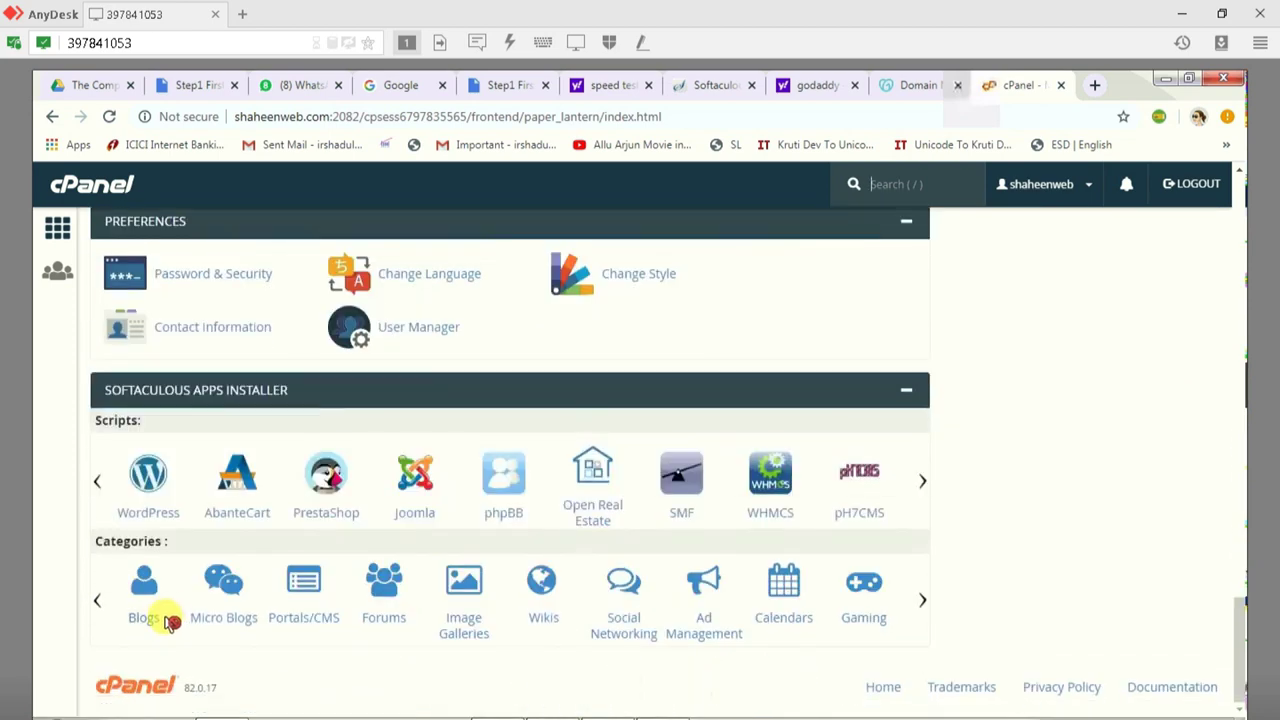
left_click(148, 518)
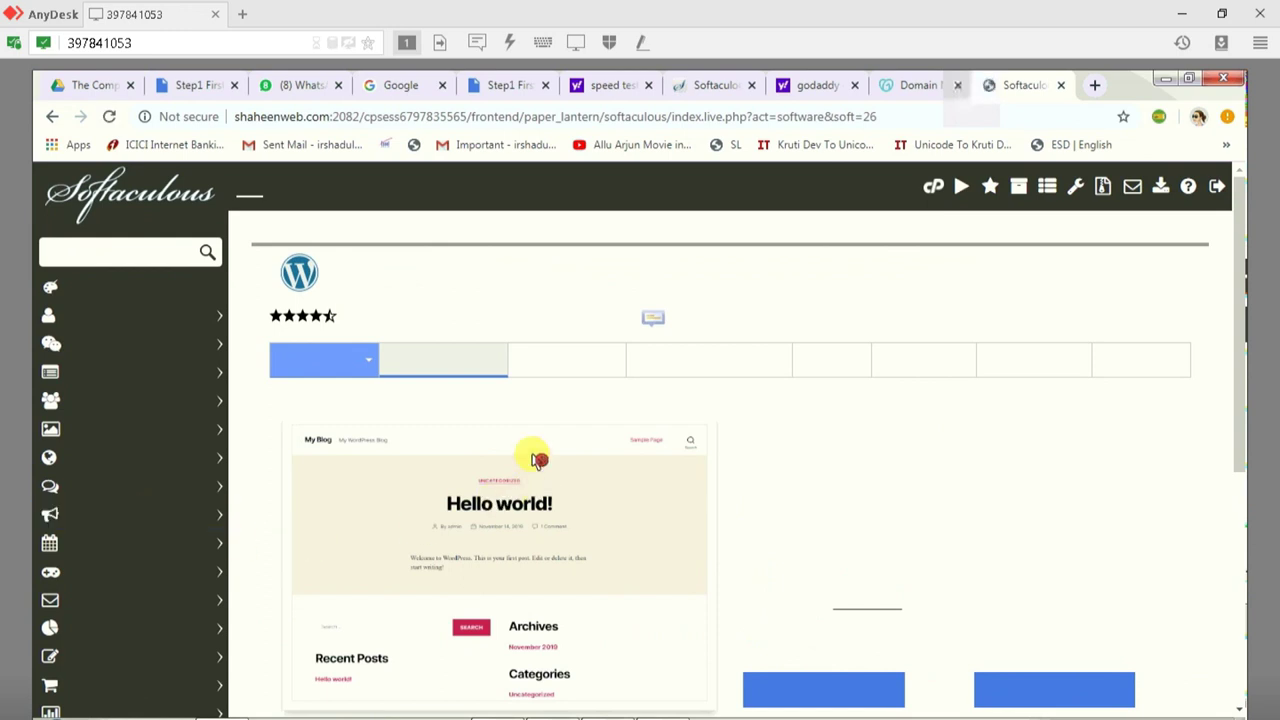
scroll(880, 630, "down", 1)
Step: Open the WordPress install form, clear the 'wp' directory, and choose demo.shaheenweb.com
left_click(818, 588)
scroll(818, 560, "down", 1)
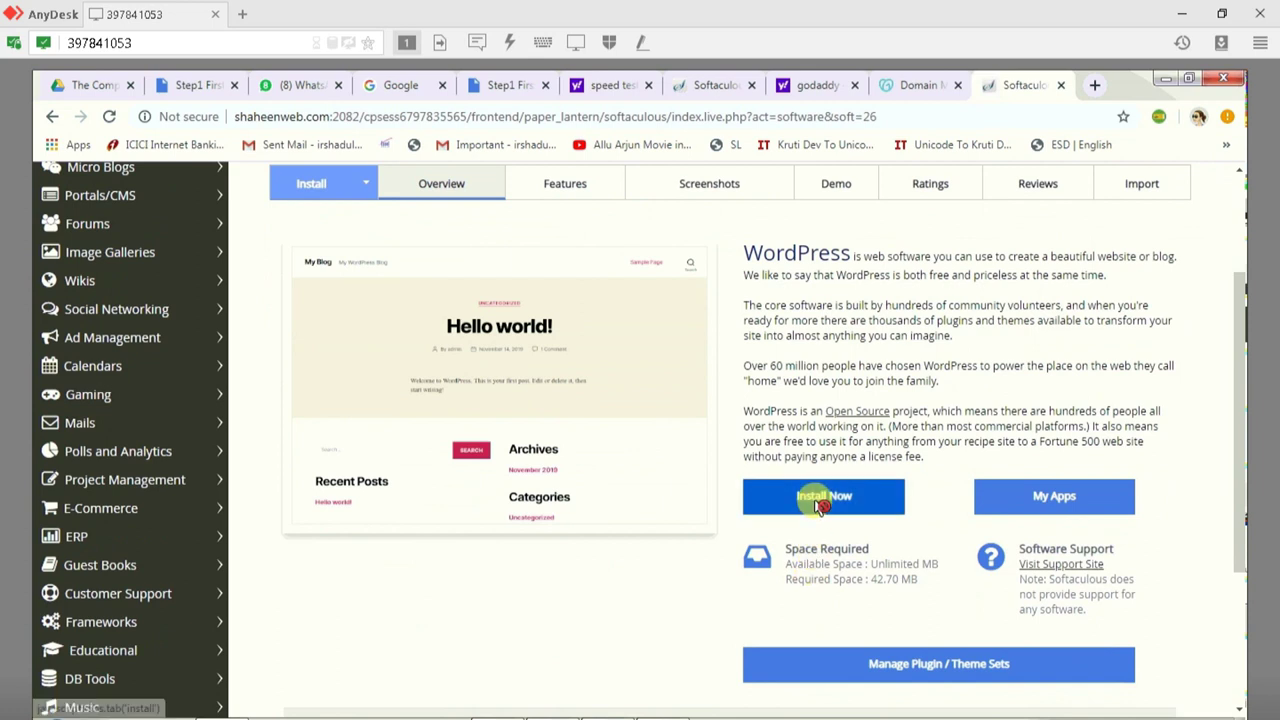
left_click(818, 500)
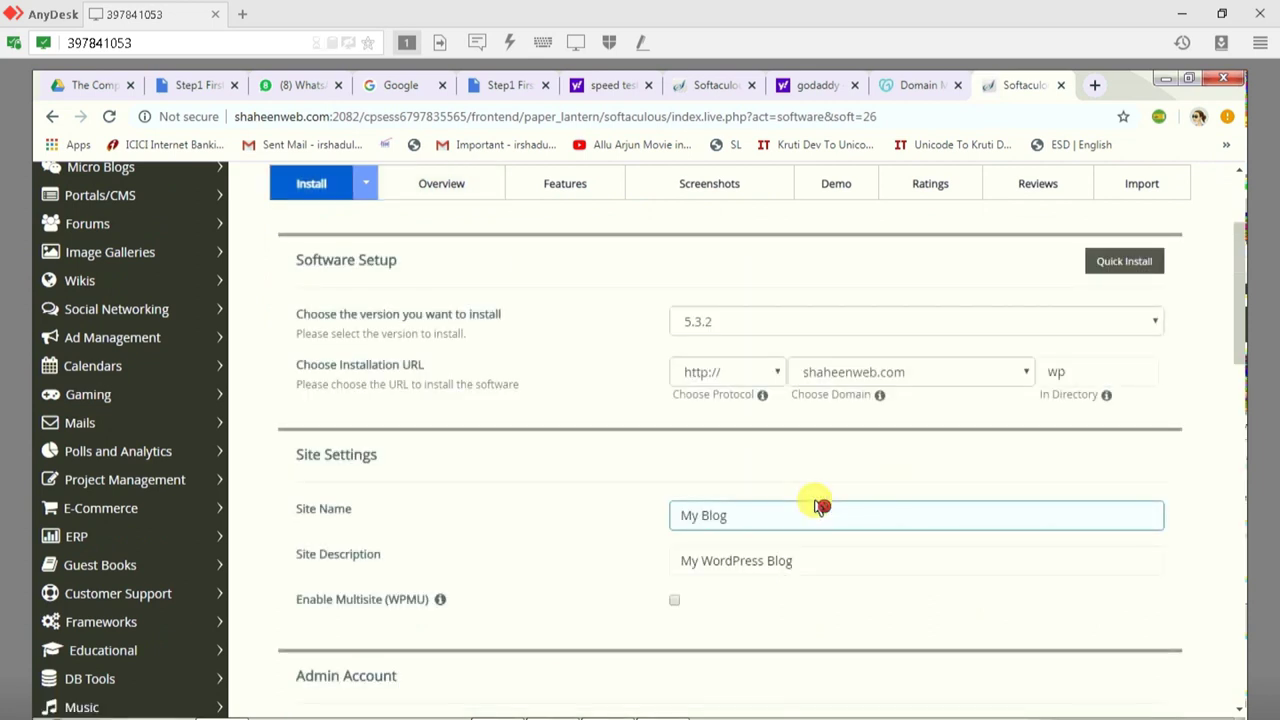
left_click_drag(1082, 373, 1033, 380)
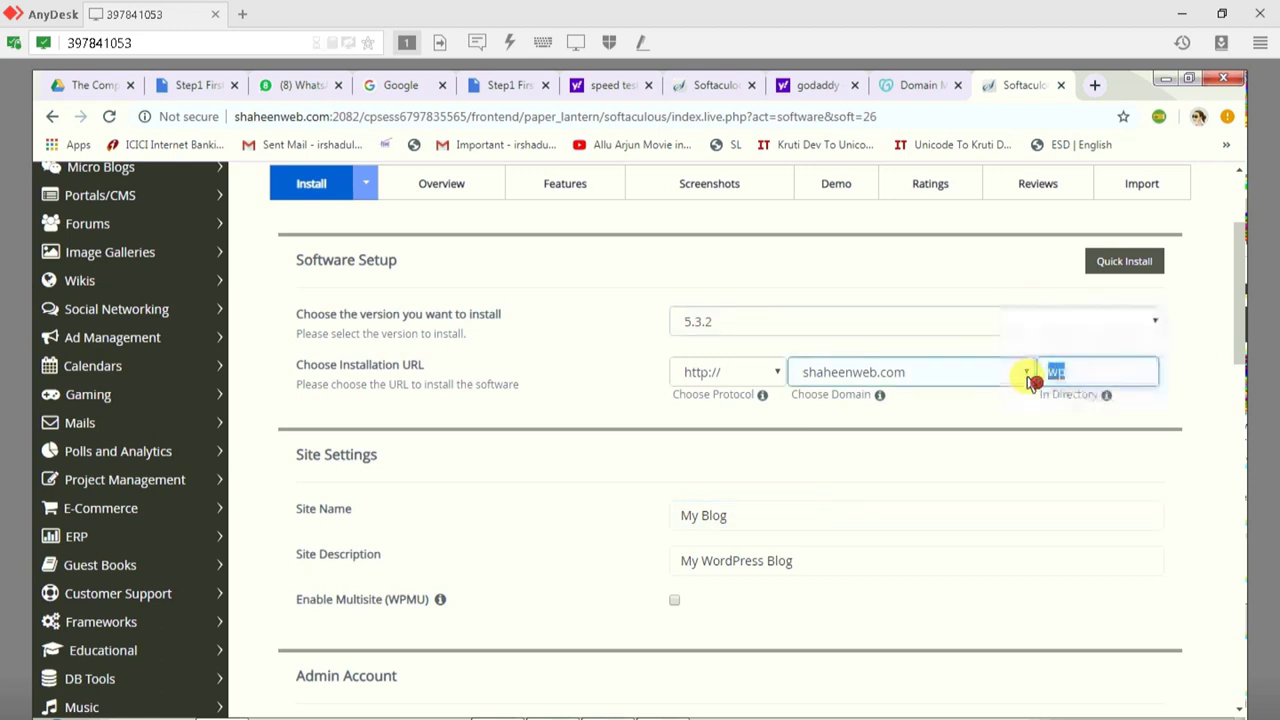
key("BackSpace")
left_click(920, 378)
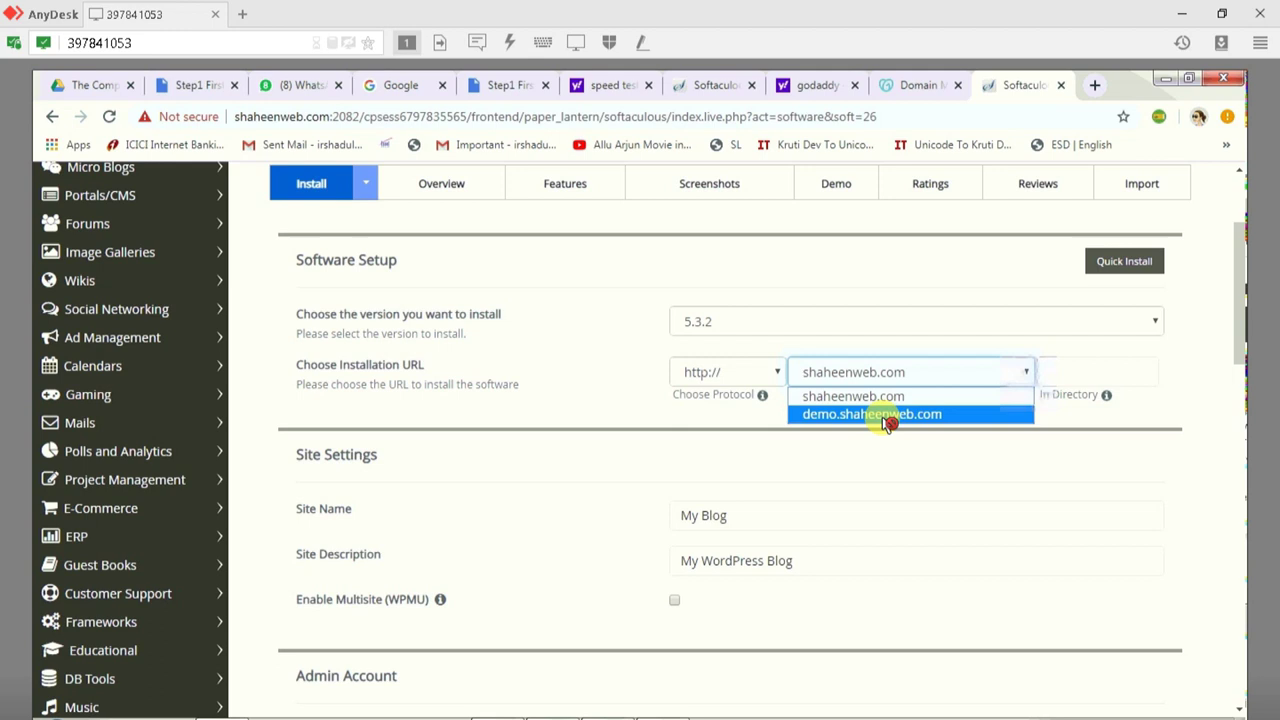
left_click(889, 418)
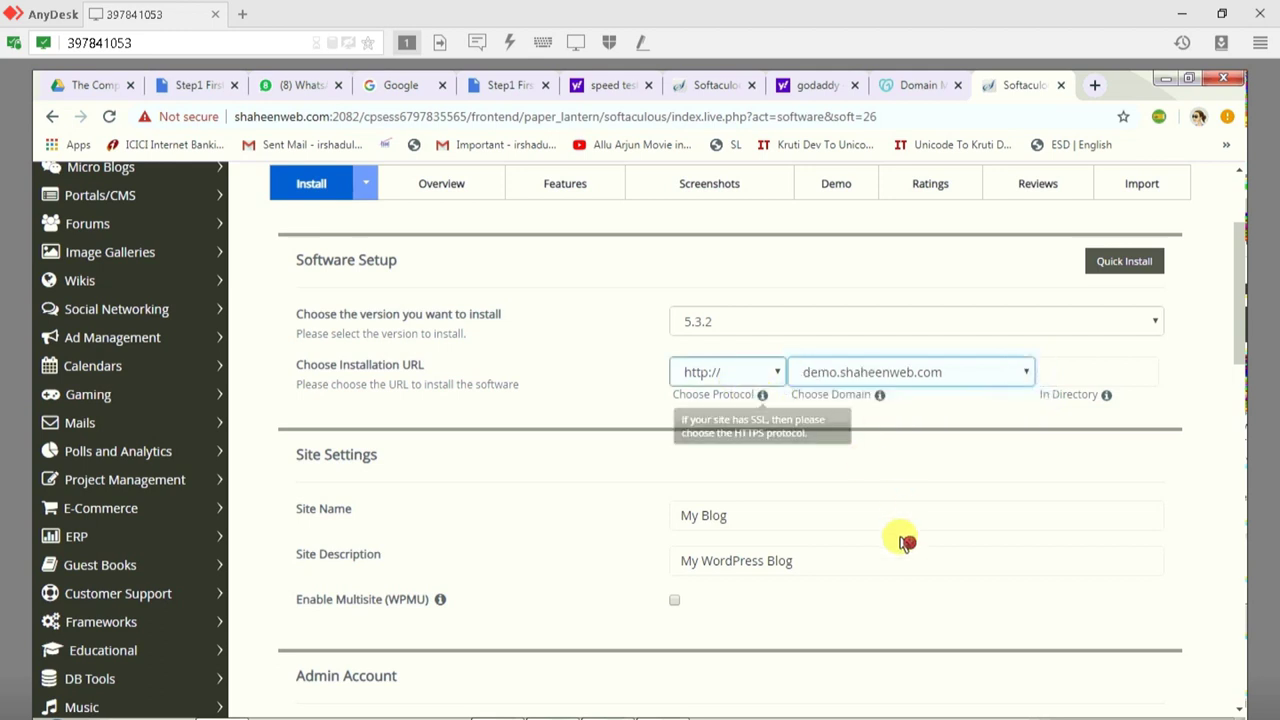
scroll(905, 543, "down", 1)
left_click(772, 517)
scroll(772, 517, "down", 2)
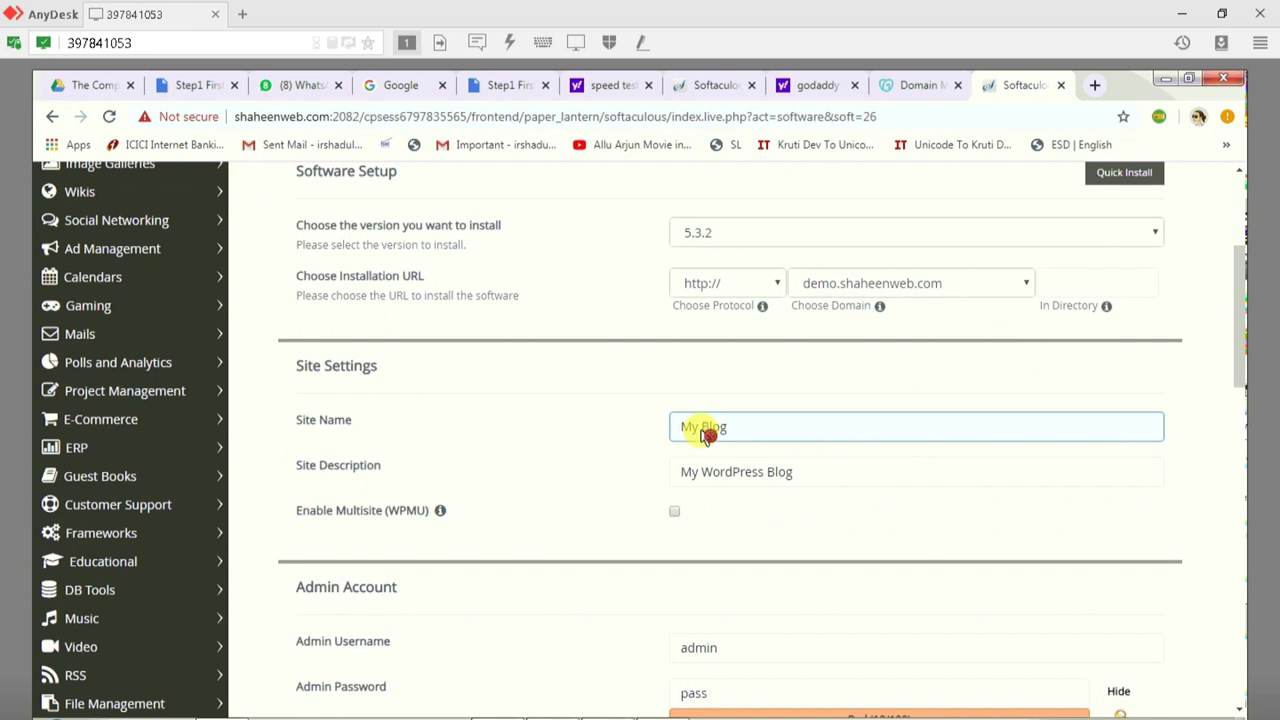
Step: Rename the site to 'My demo Blog' and give the admin account a new username and password
triple_click(700, 428)
type("demo")
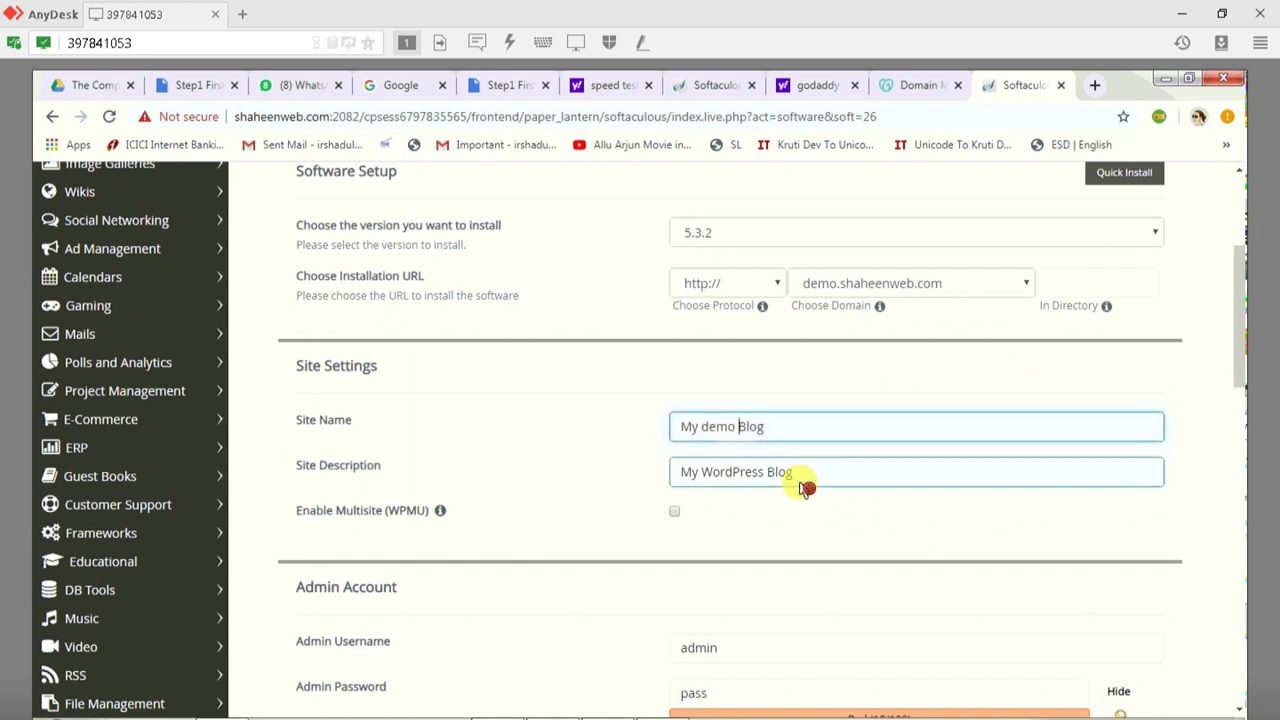
scroll(806, 488, "down", 2)
scroll(734, 523, "down", 2)
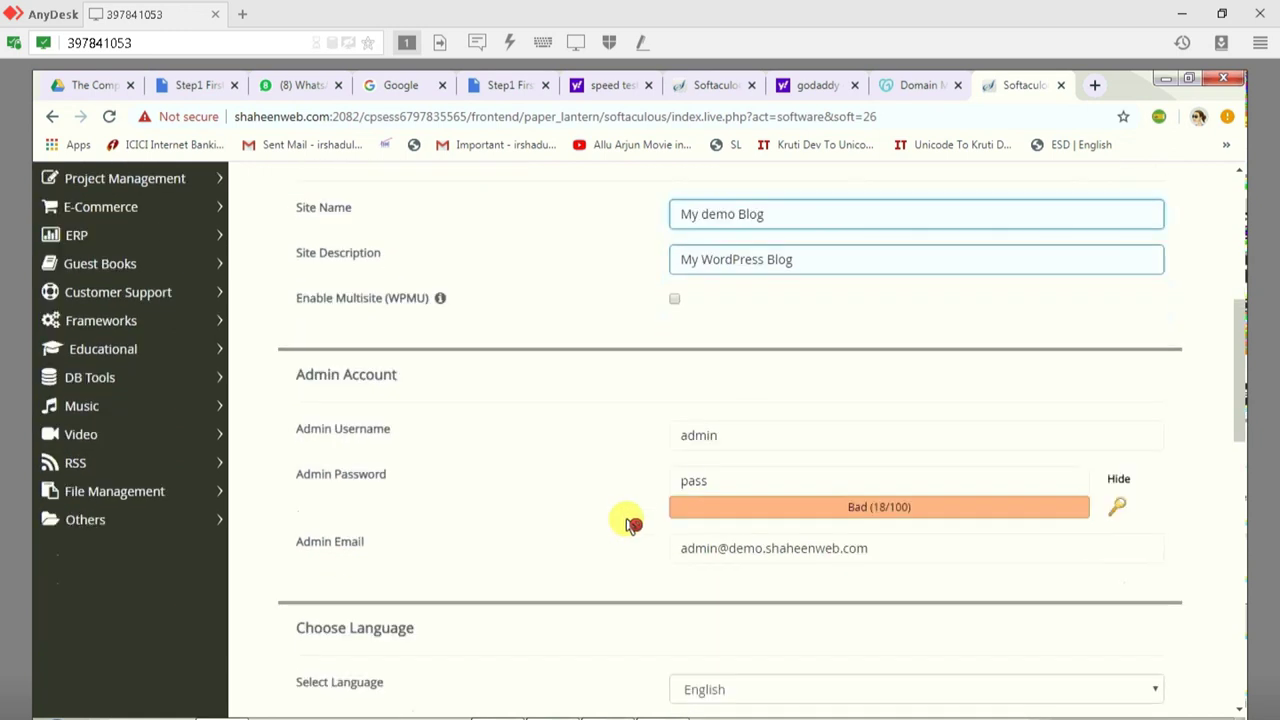
left_click(724, 381)
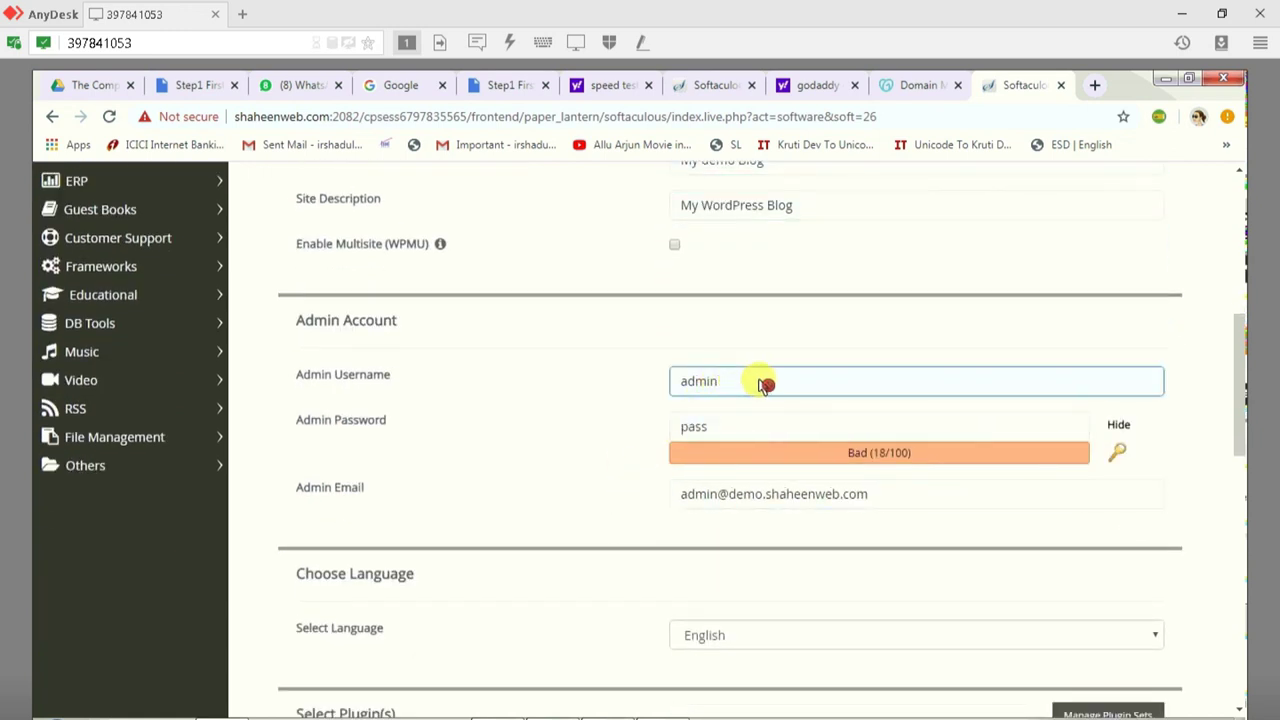
left_click_drag(778, 385, 606, 391)
type("demo")
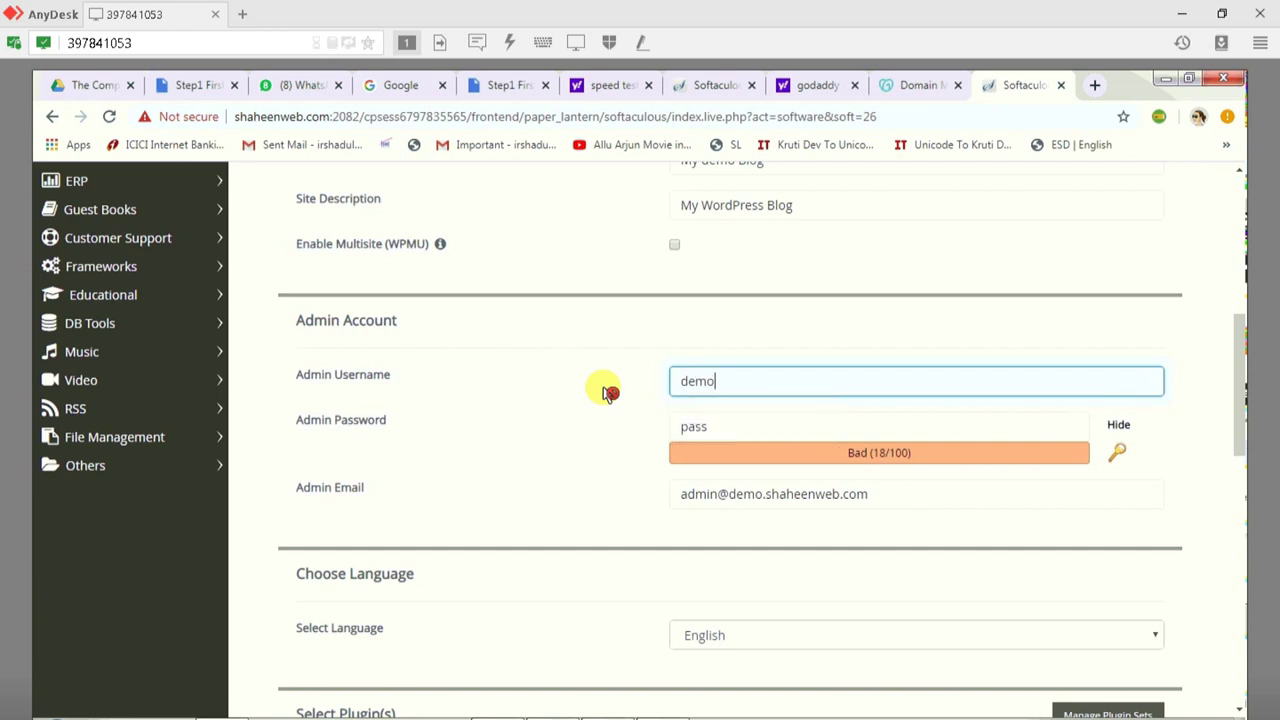
key("Tab")
type("Demo@123")
scroll(777, 489, "down", 3)
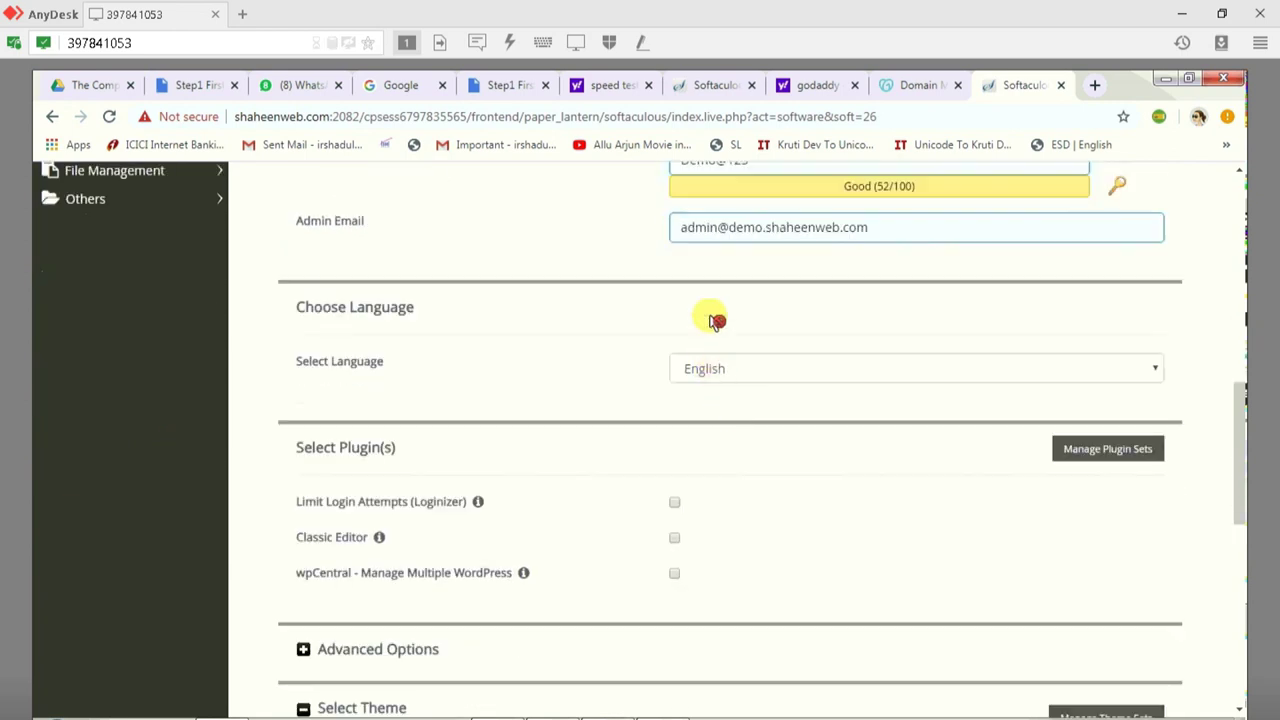
Step: Select the admin e-mail and tick the Classic Editor, Limit Login Attempts and wpCentral plugins
left_click(811, 231)
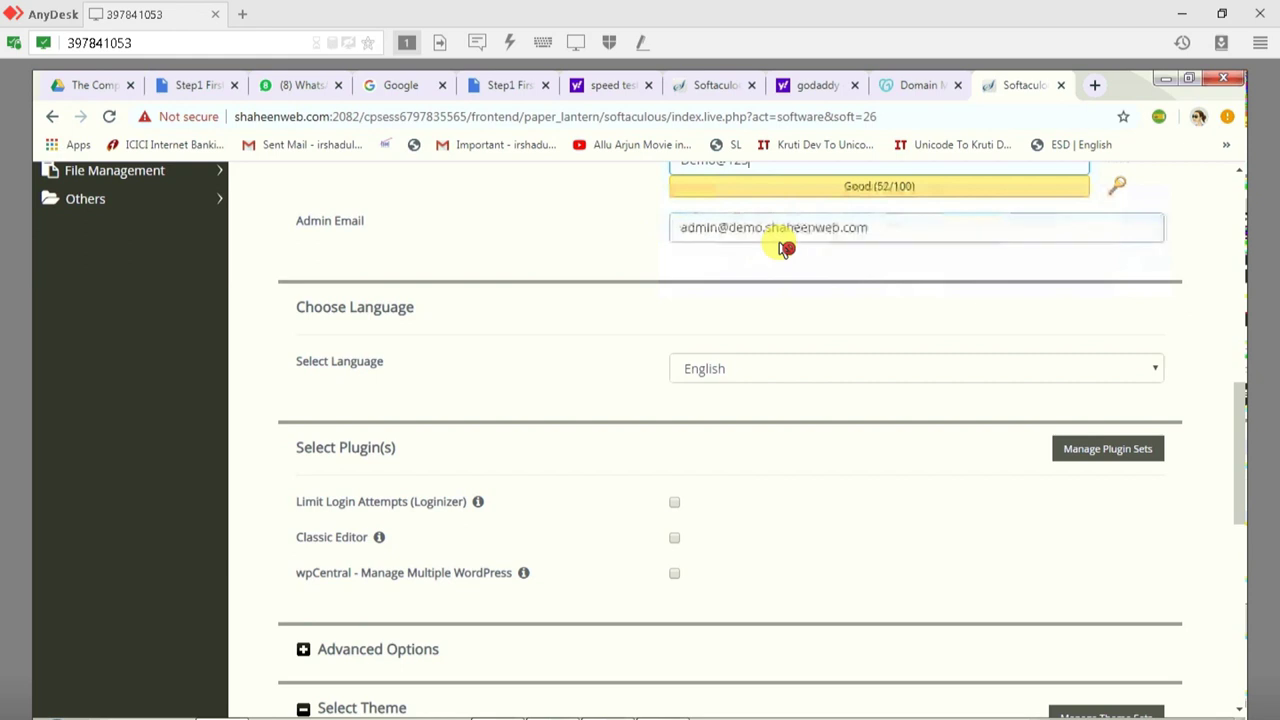
triple_click(811, 231)
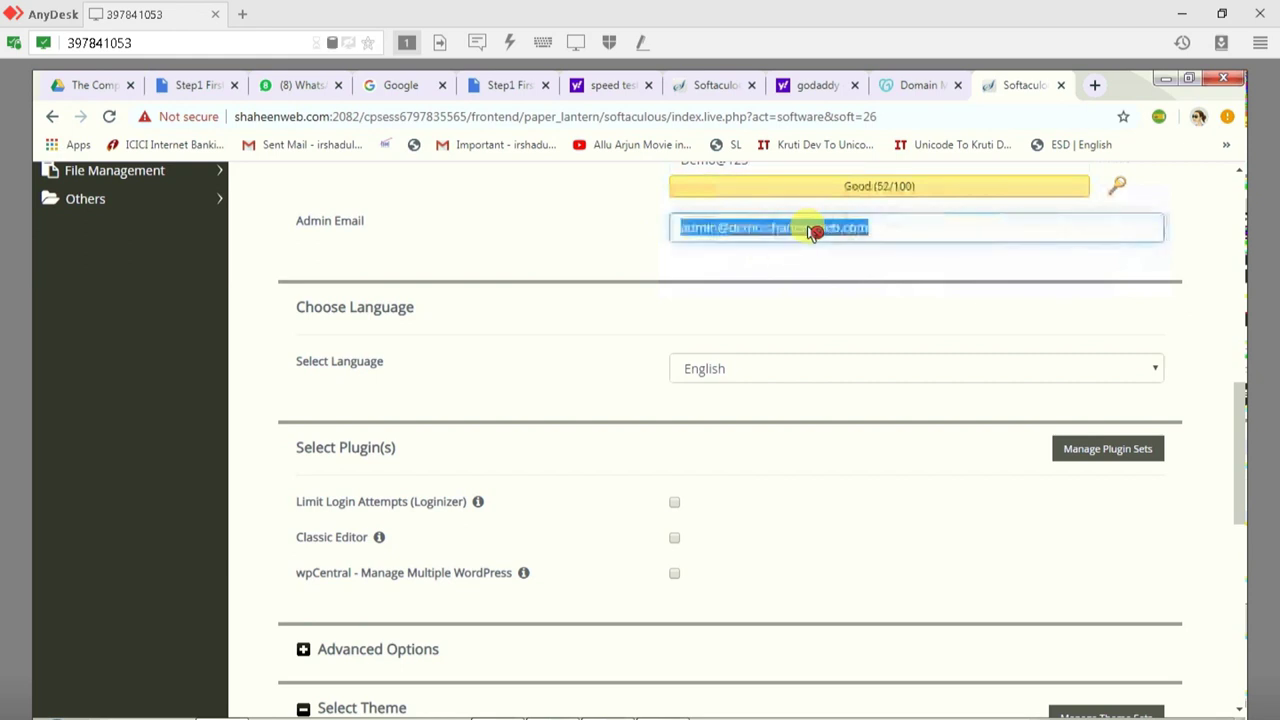
left_click(674, 541)
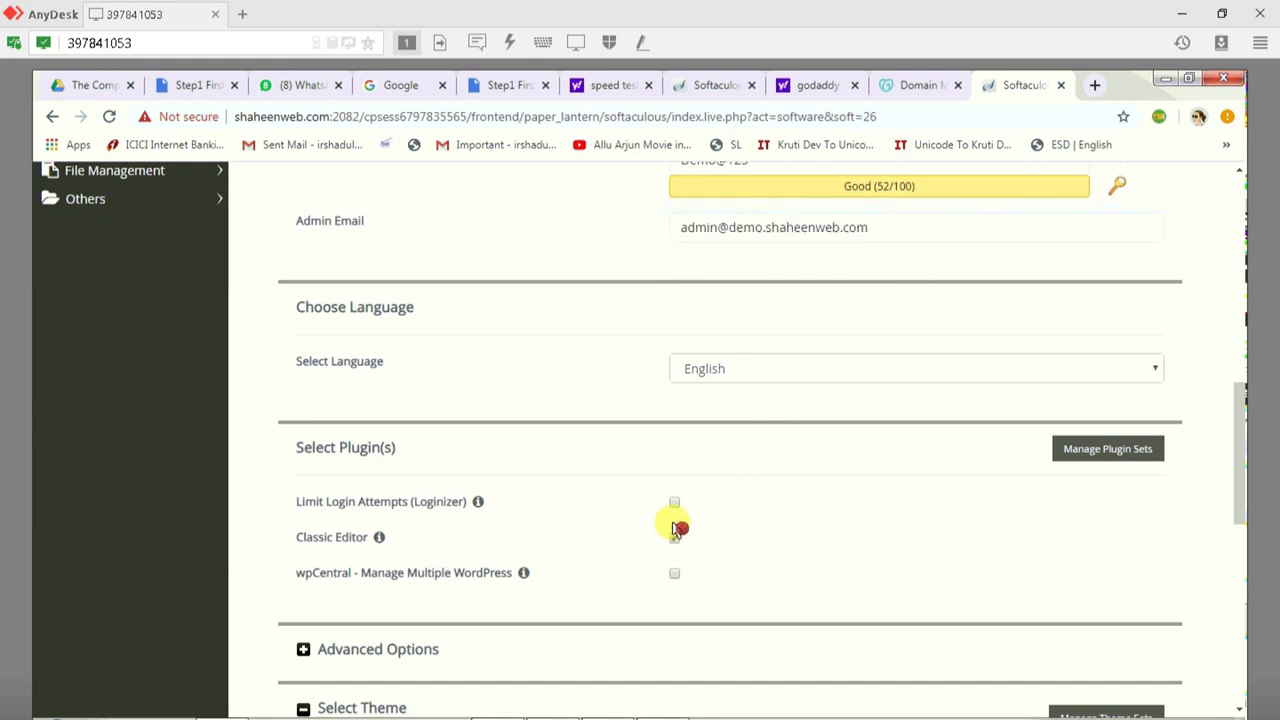
left_click(676, 505)
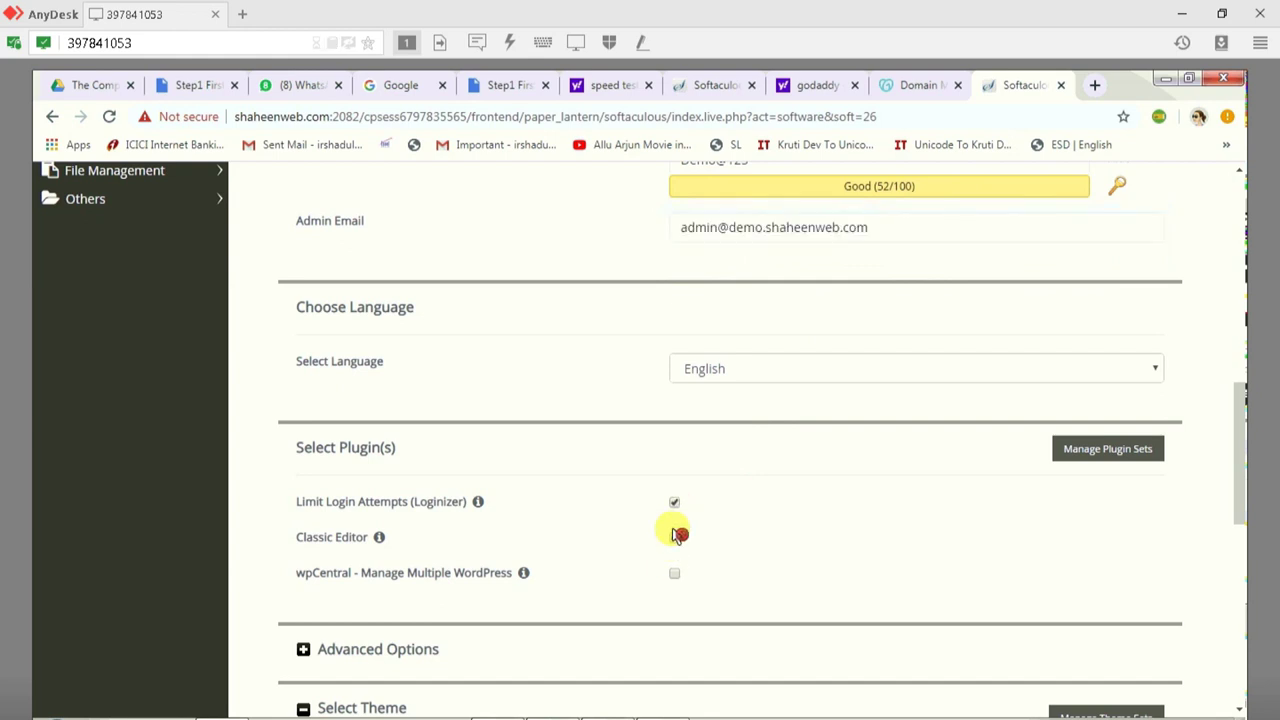
left_click(676, 578)
scroll(697, 600, "down", 3)
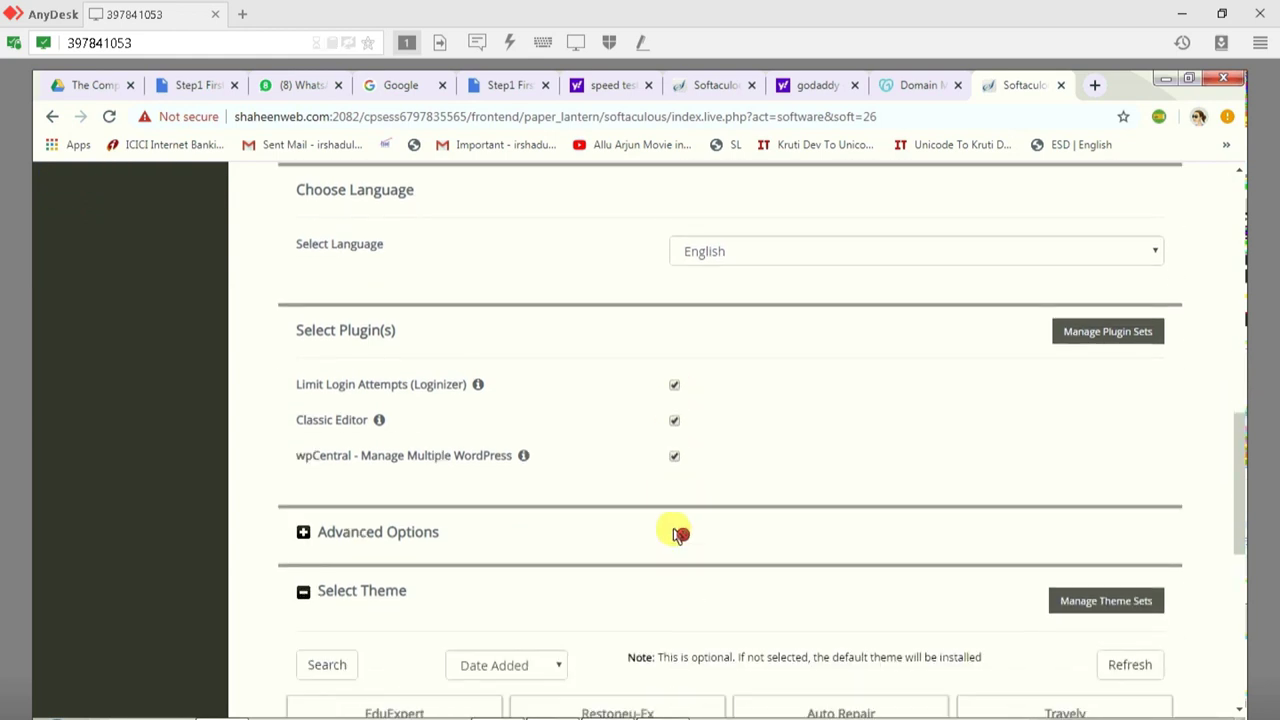
Step: Untick wpCentral, select the EduExpert theme and launch the WordPress installation
left_click(676, 400)
scroll(765, 592, "down", 3)
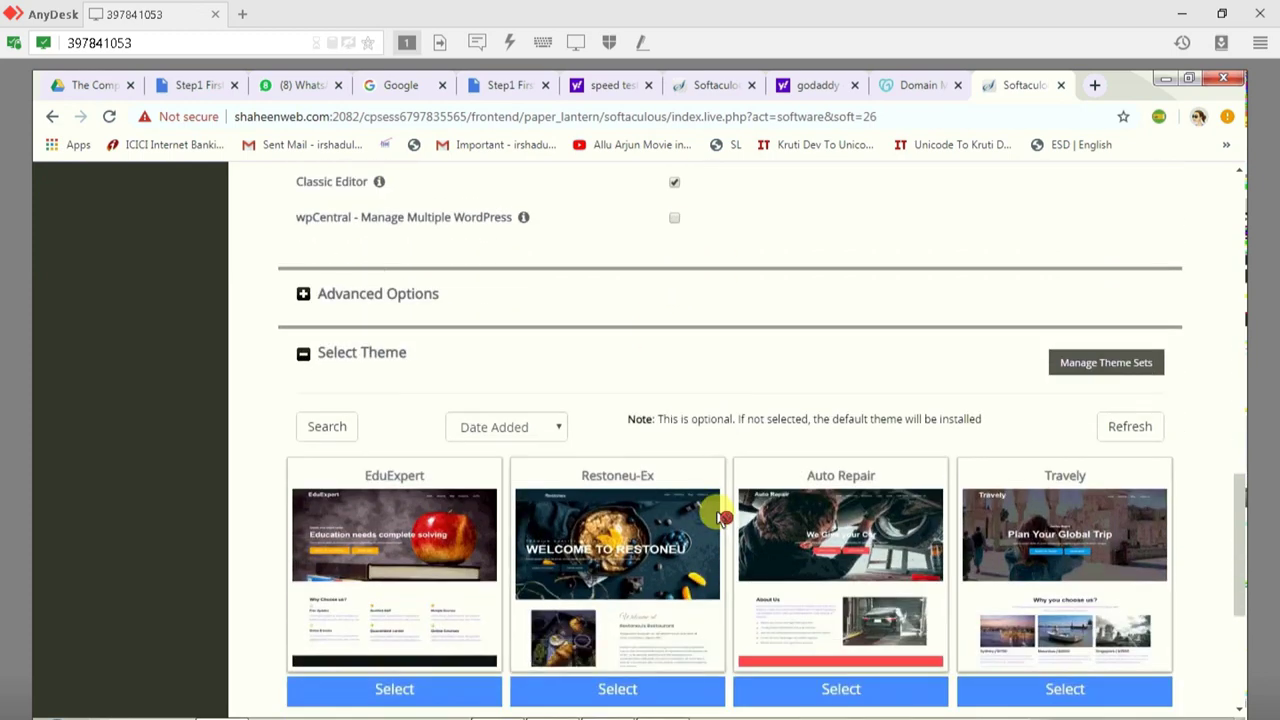
scroll(718, 525, "down", 4)
left_click(755, 640)
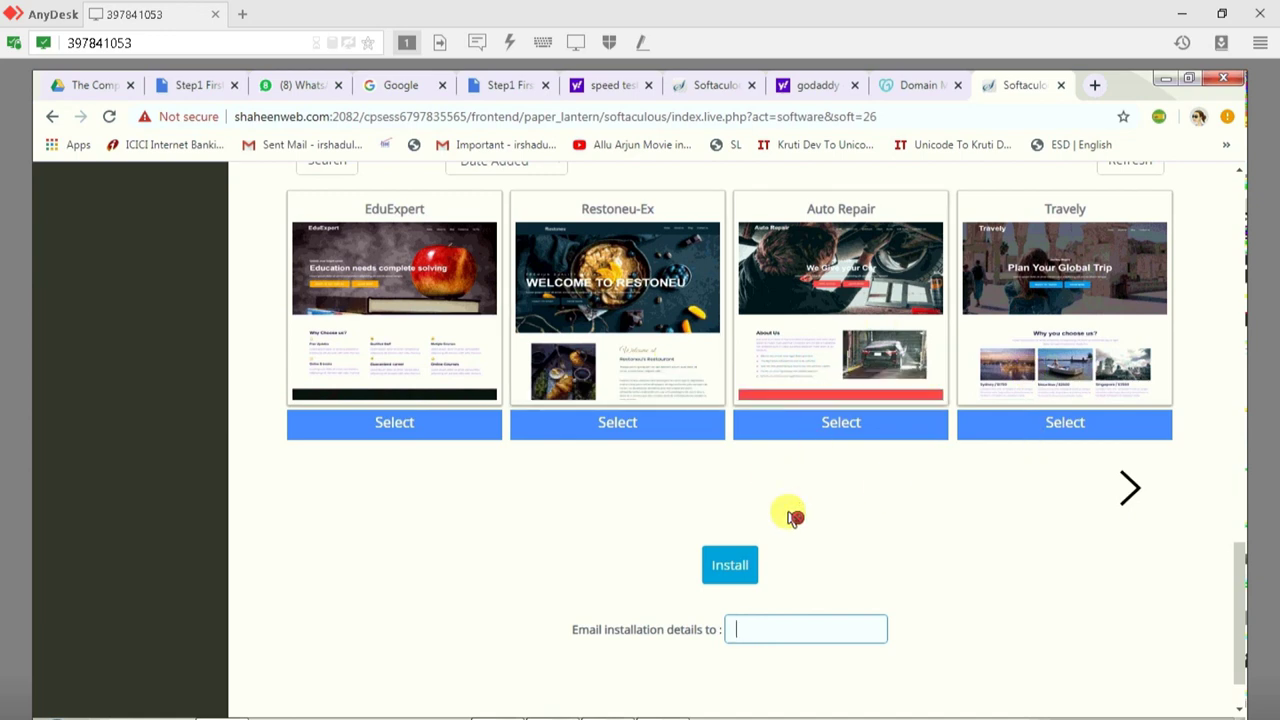
left_click(435, 425)
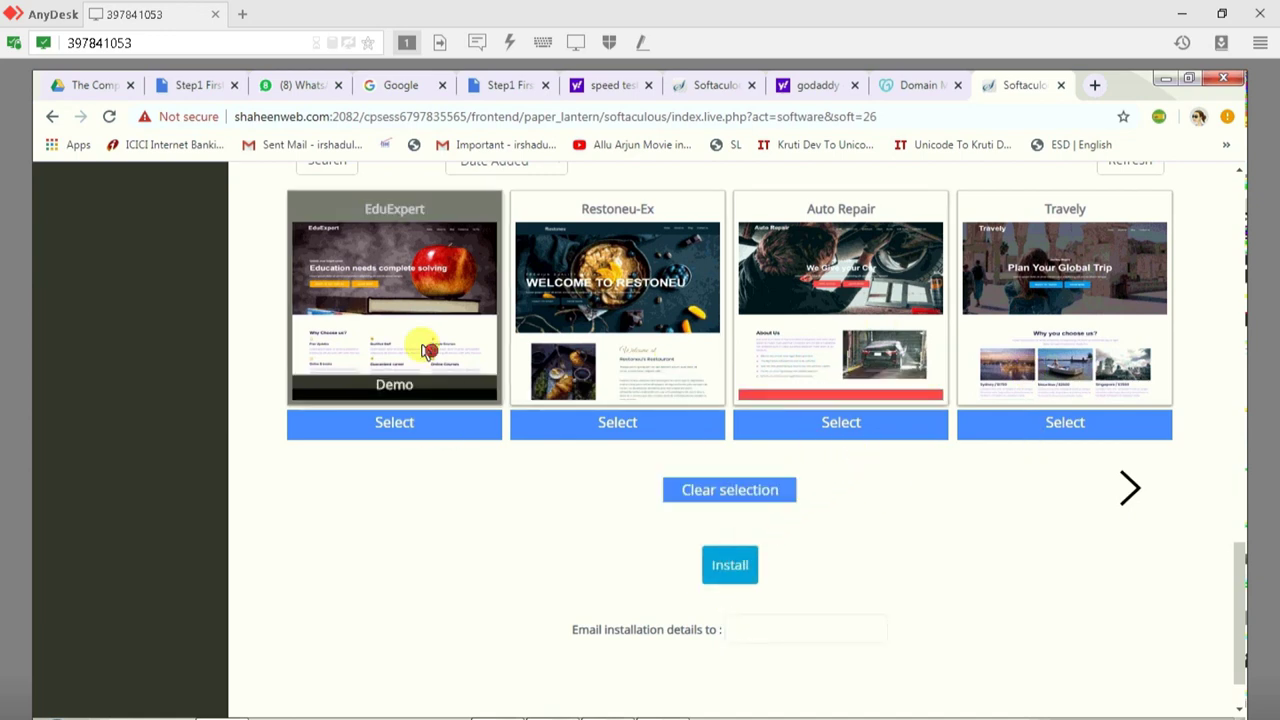
left_click(727, 578)
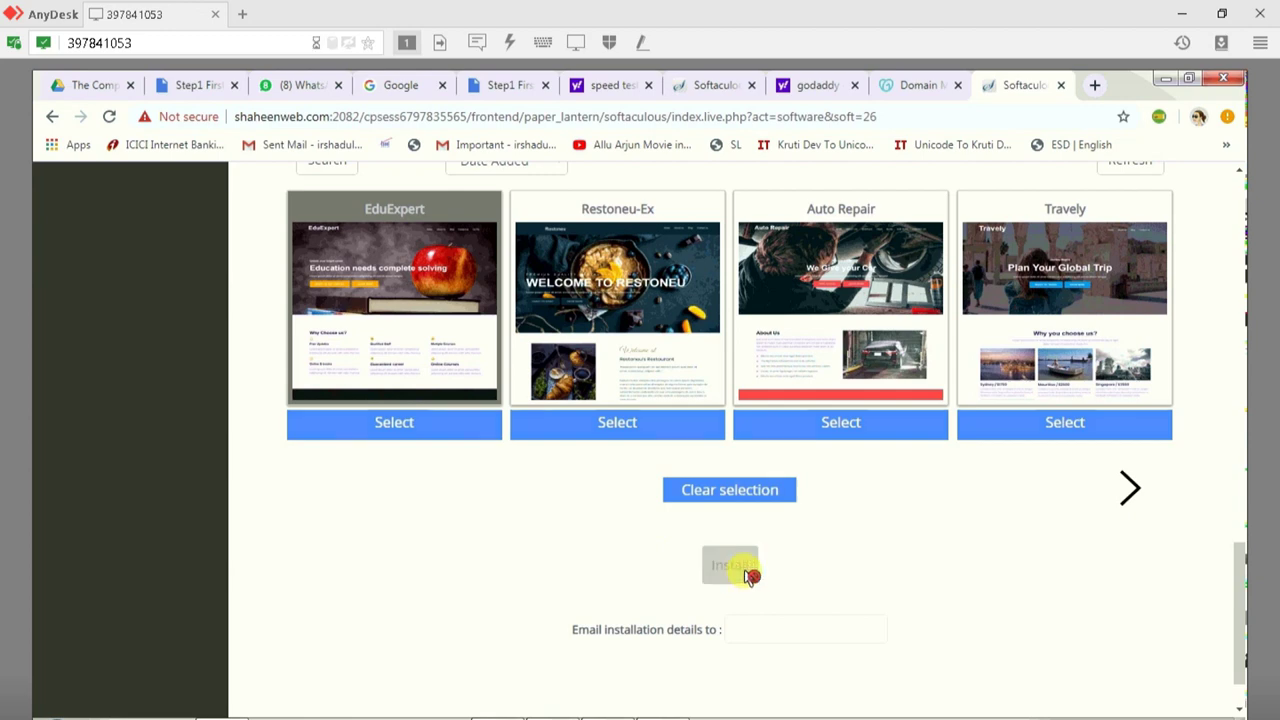